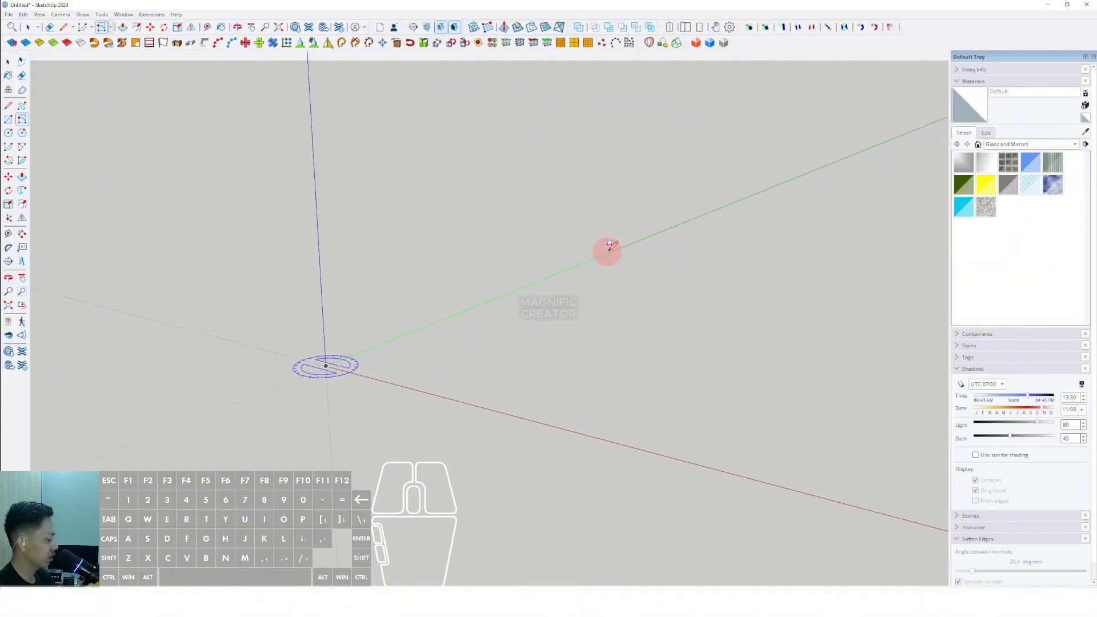
# - Draw a rectangle about 40000 by 30000 mm on the ground plane starting at the origin
pyautogui.click(610, 245)
pyautogui.moveTo(610, 245); pyautogui.dragTo(775, 302, button='middle')
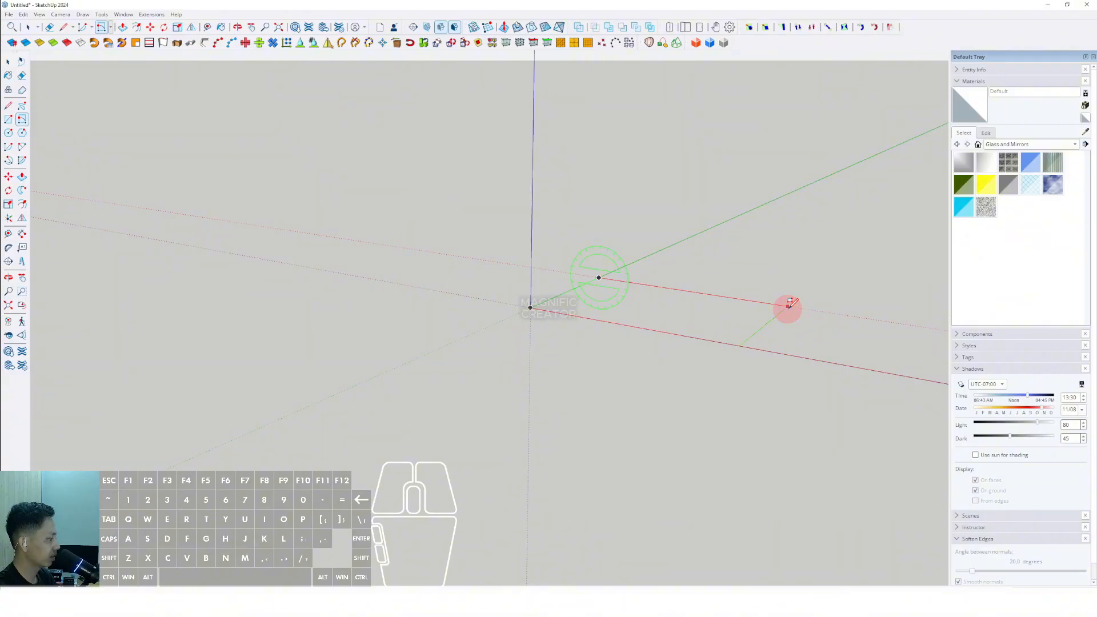
pyautogui.click(787, 307)
pyautogui.press('space')
pyautogui.moveTo(627, 259); pyautogui.dragTo(504, 463, button='middle')
pyautogui.scroll(3, 520, 309)
pyautogui.moveTo(521, 309); pyautogui.dragTo(282, 328, button='middle')
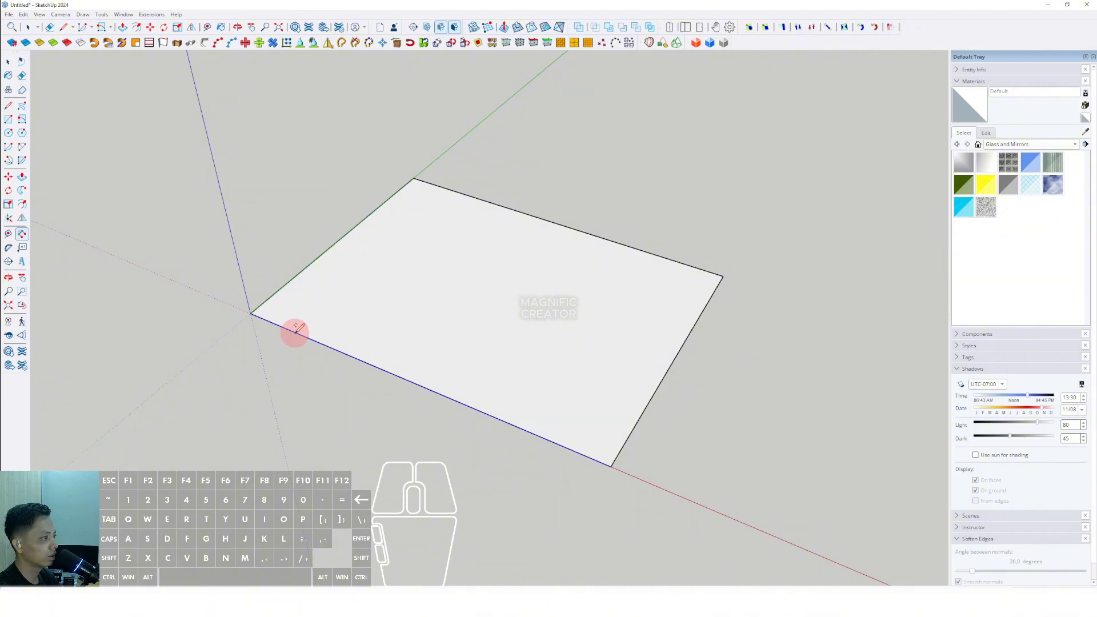
# - Dimension the rectangle's length and width
pyautogui.moveTo(295, 331); pyautogui.dragTo(342, 381)
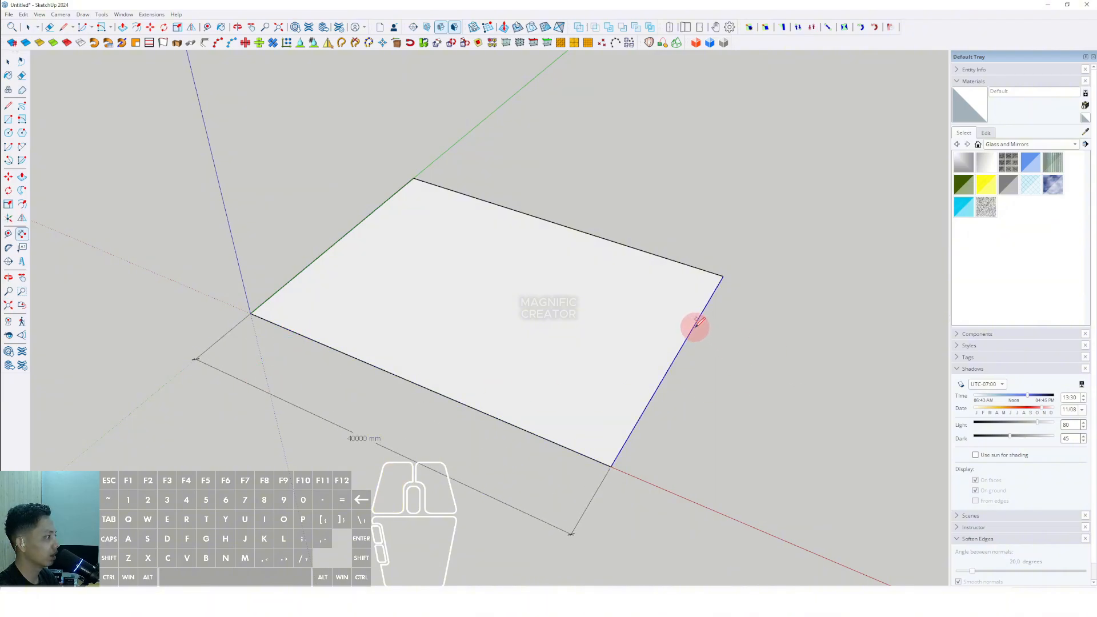
pyautogui.moveTo(697, 323); pyautogui.dragTo(756, 345)
pyautogui.moveTo(756, 345); pyautogui.dragTo(737, 392, button='middle')
pyautogui.press('space')
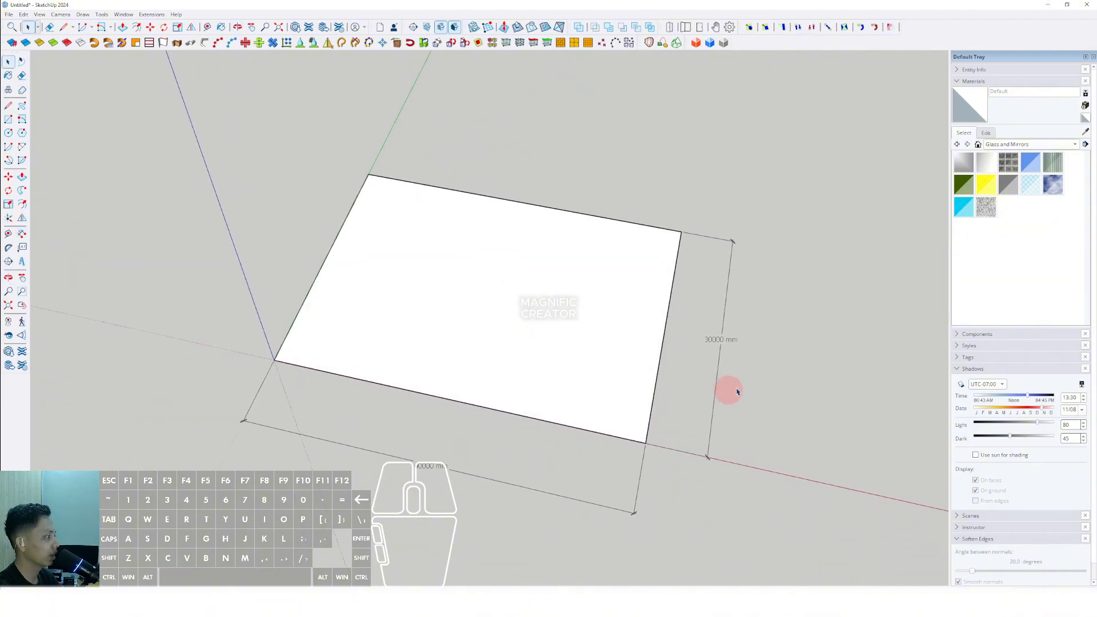
# - Delete both dimensions from the rectangle
pyautogui.click(712, 310)
pyautogui.press('Delete')
pyautogui.click(512, 460)
pyautogui.press('Delete')
# - Copy the rectangle face straight down, placing a duplicate below the original
pyautogui.keyDown('shift'); pyautogui.moveTo(527, 410); pyautogui.dragTo(434, 242, button='middle'); pyautogui.keyUp('shift')
pyautogui.press('space')
pyautogui.click(402, 262)
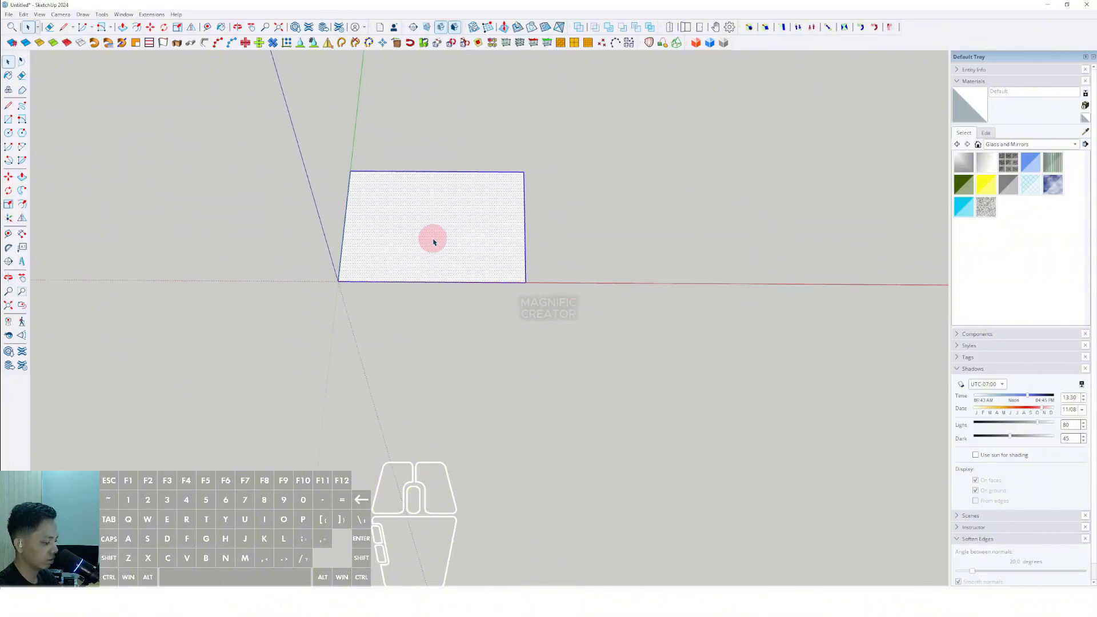
pyautogui.click(521, 173)
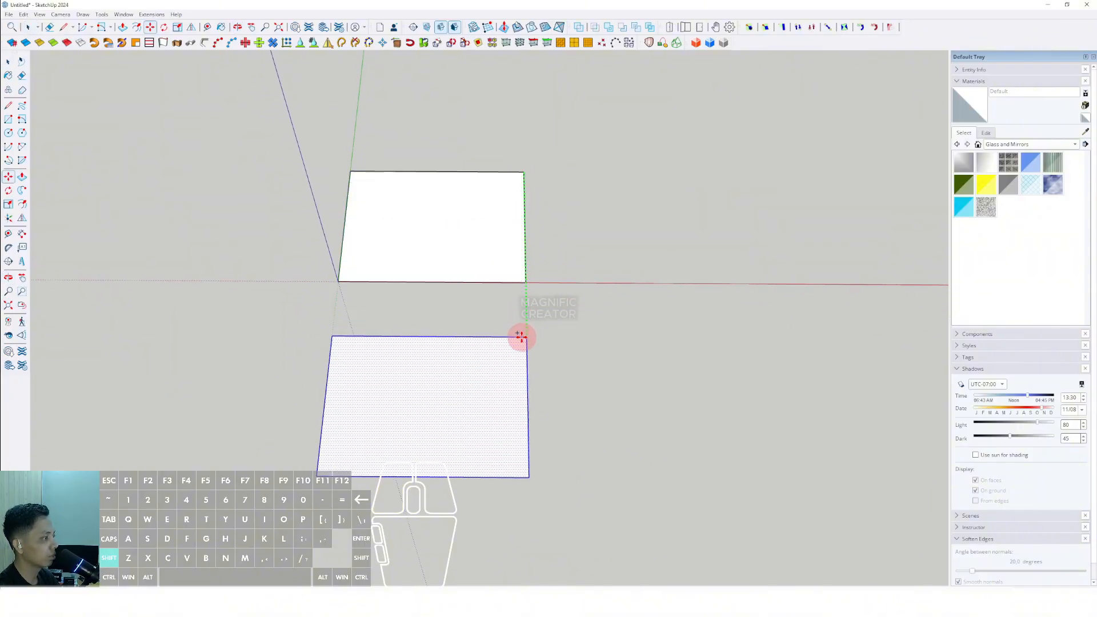
pyautogui.keyDown('shift'); pyautogui.click(525, 349); pyautogui.keyUp('shift')
pyautogui.press('space')
# - Draw two opposing 2 Point Arcs along the duplicate's bottom edge to form a wave
pyautogui.scroll(2, 393, 446)
pyautogui.keyDown('shift'); pyautogui.moveTo(392, 446); pyautogui.dragTo(396, 414, button='middle'); pyautogui.keyUp('shift')
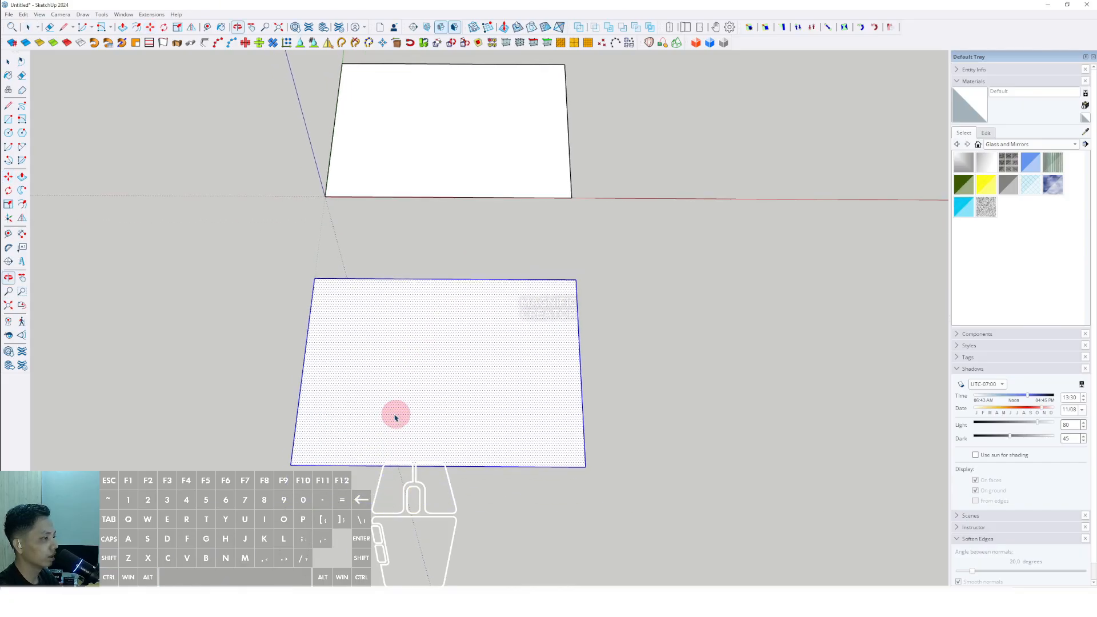
pyautogui.scroll(2, 369, 423)
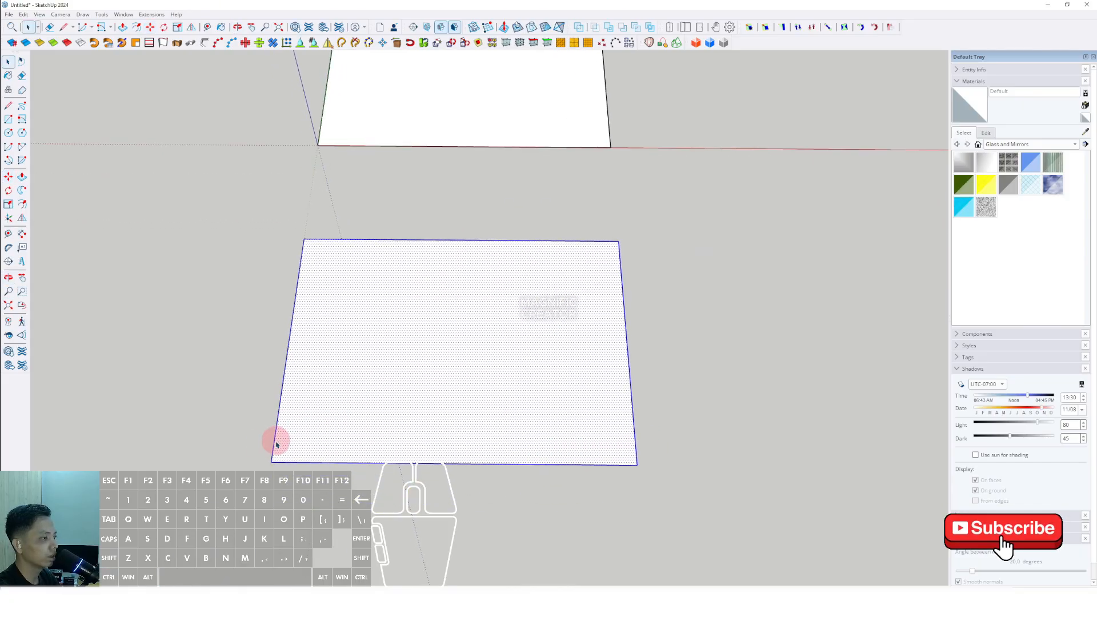
pyautogui.scroll(1, 360, 434)
pyautogui.keyDown('shift'); pyautogui.moveTo(360, 435); pyautogui.dragTo(349, 408, button='middle'); pyautogui.keyUp('shift')
pyautogui.click(160, 406)
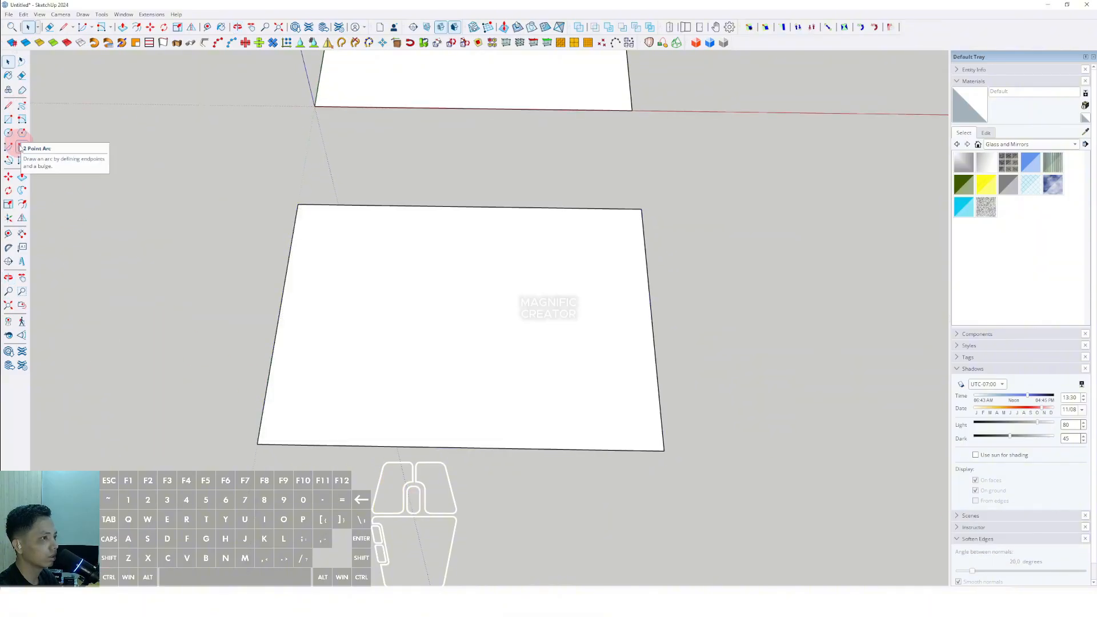
pyautogui.click(22, 148)
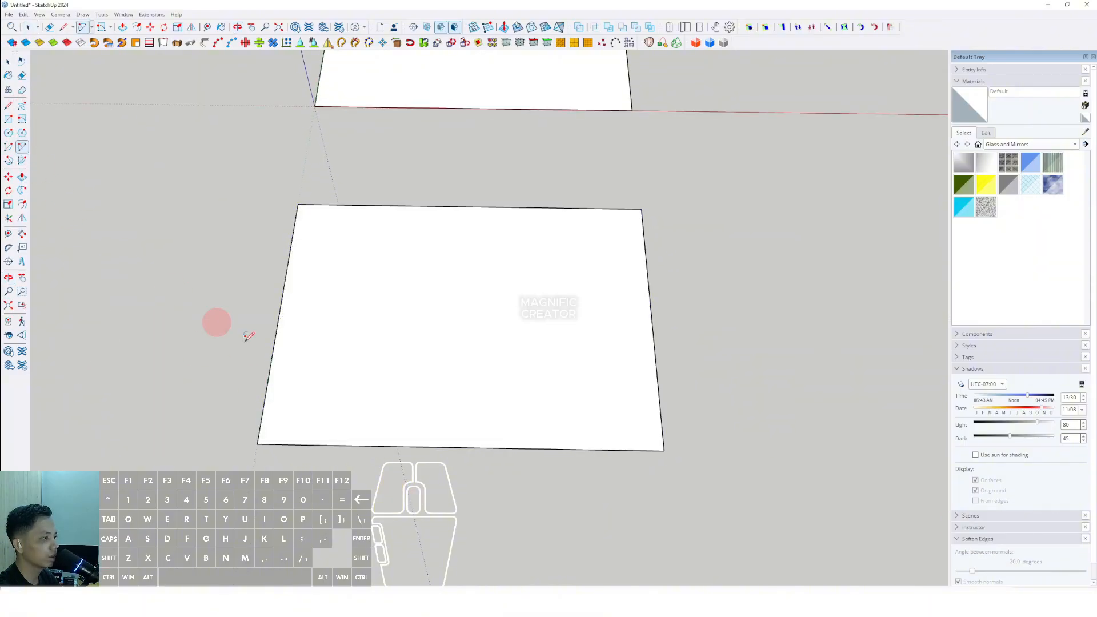
pyautogui.scroll(1, 271, 427)
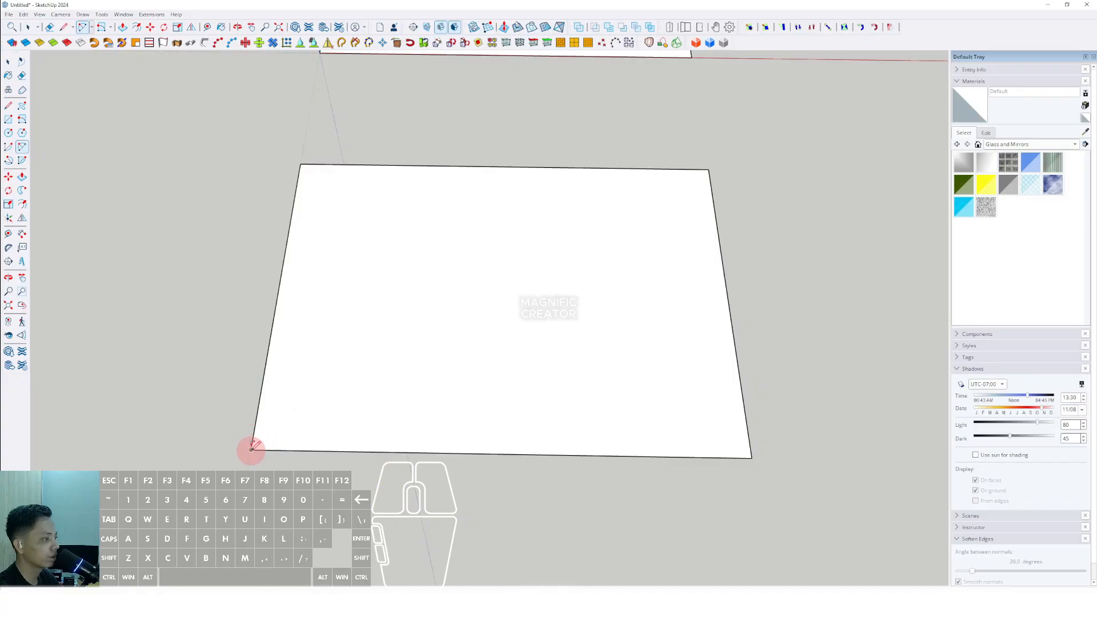
pyautogui.scroll(1, 444, 451)
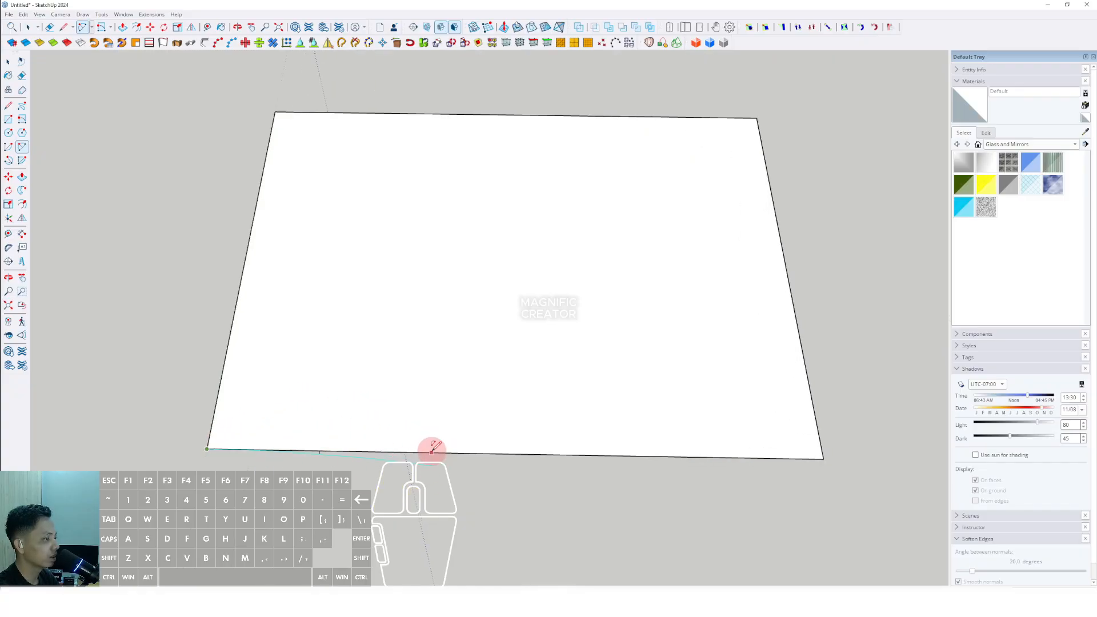
pyautogui.click(355, 467)
pyautogui.click(432, 451)
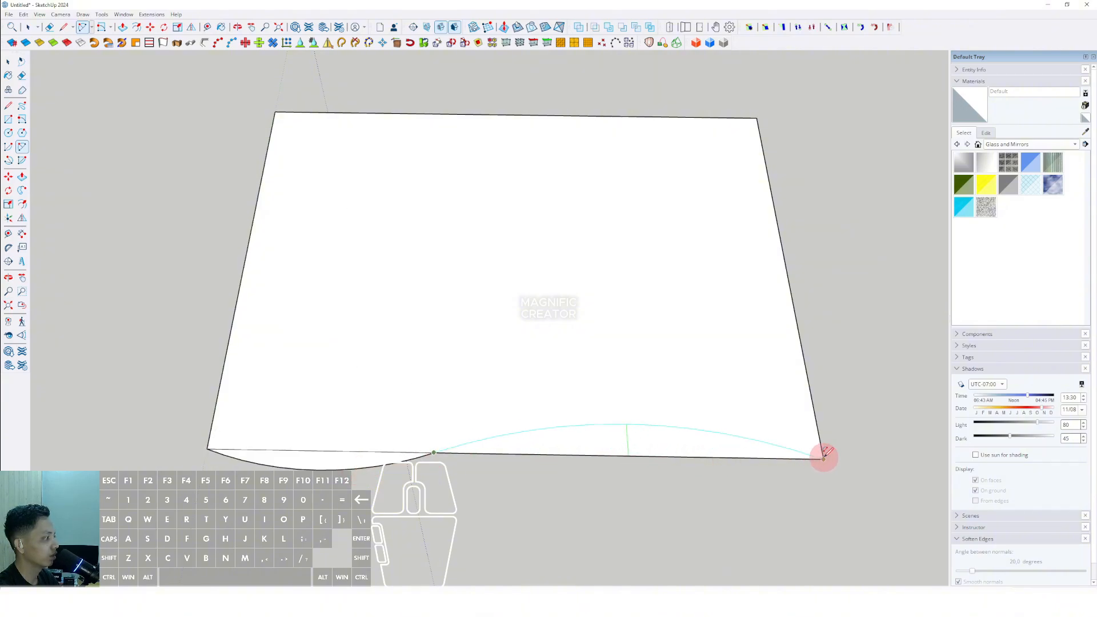
pyautogui.click(824, 457)
# - Erase the straight bottom edge segments under the arcs with the Eraser
pyautogui.press('space')
pyautogui.press('e')
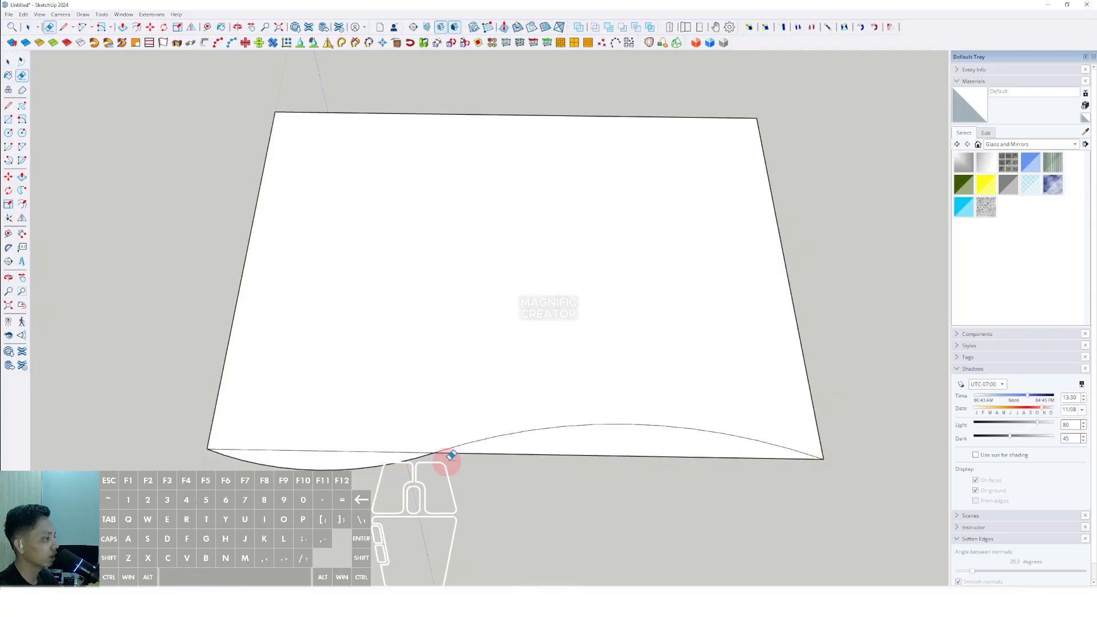
pyautogui.click(606, 453)
pyautogui.click(360, 455)
# - Copy the original rectangle face again, placing it below the wavy shape
pyautogui.scroll(-5, 411, 375)
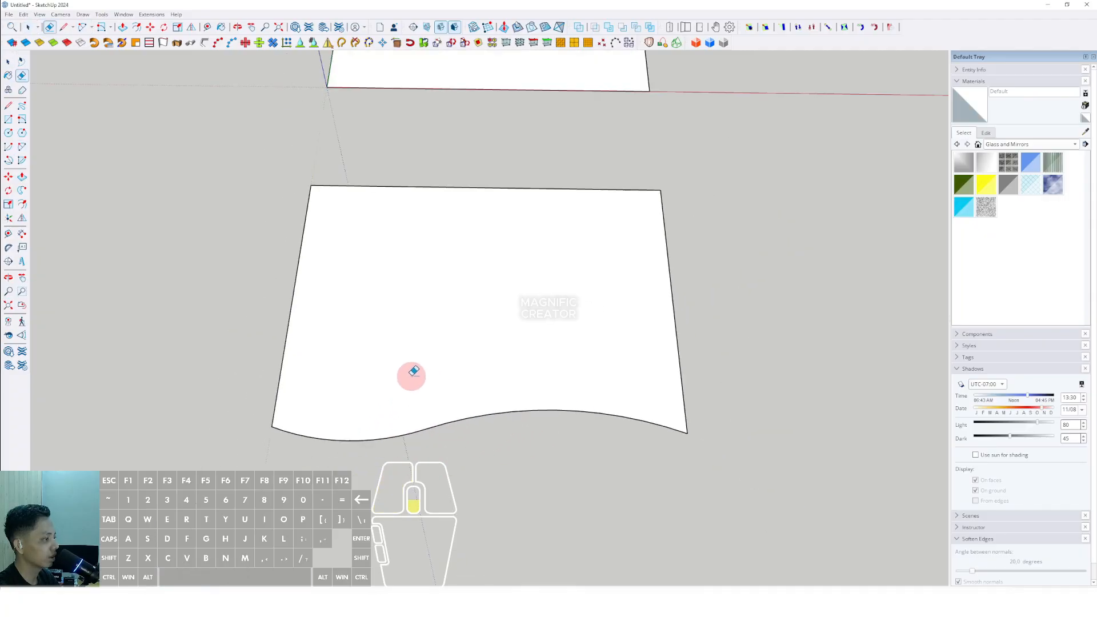
pyautogui.scroll(-3, 426, 370)
pyautogui.press('space')
pyautogui.click(510, 196)
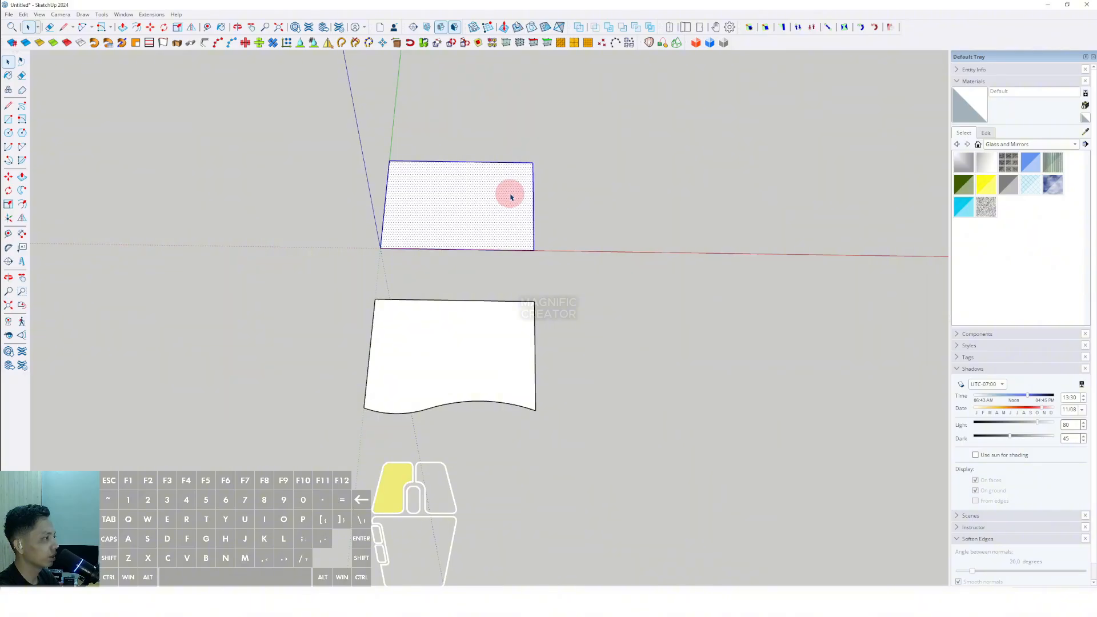
pyautogui.click(532, 160)
pyautogui.scroll(-2, 532, 161)
pyautogui.click(541, 374)
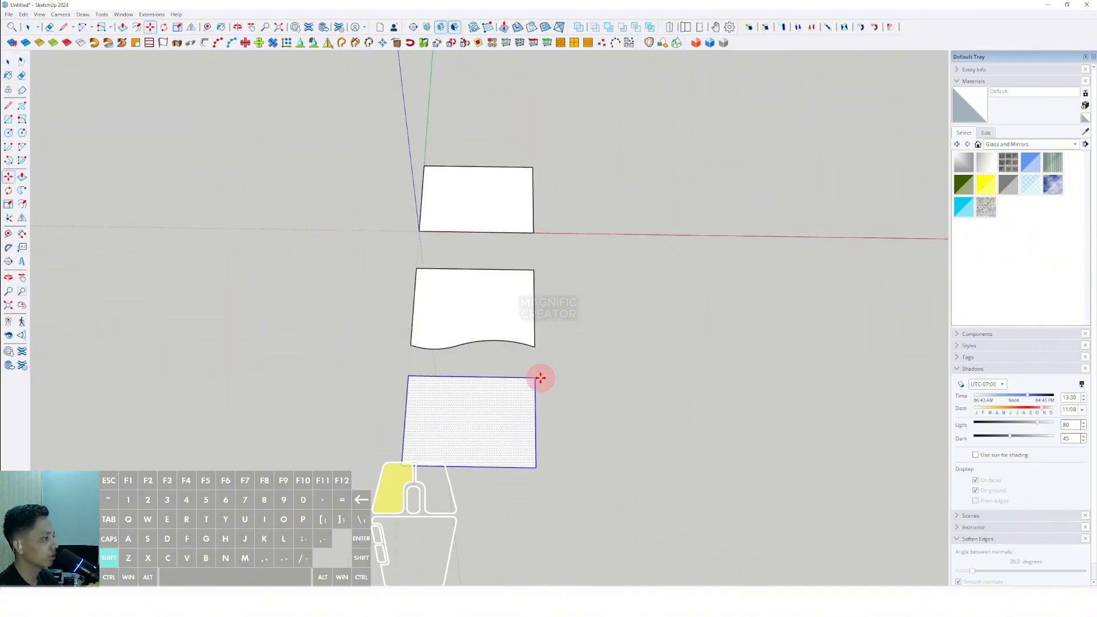
pyautogui.press('space')
# - Draw two arcs along the third rectangle's bottom edge to form a wave
pyautogui.scroll(3, 480, 465)
pyautogui.scroll(2, 479, 465)
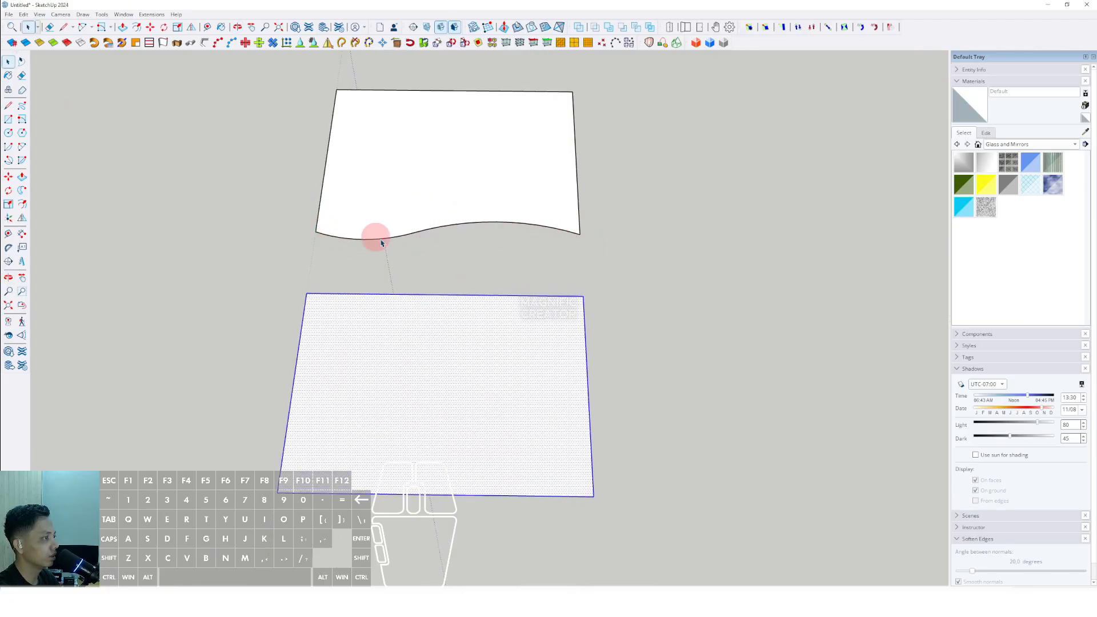
pyautogui.click(708, 279)
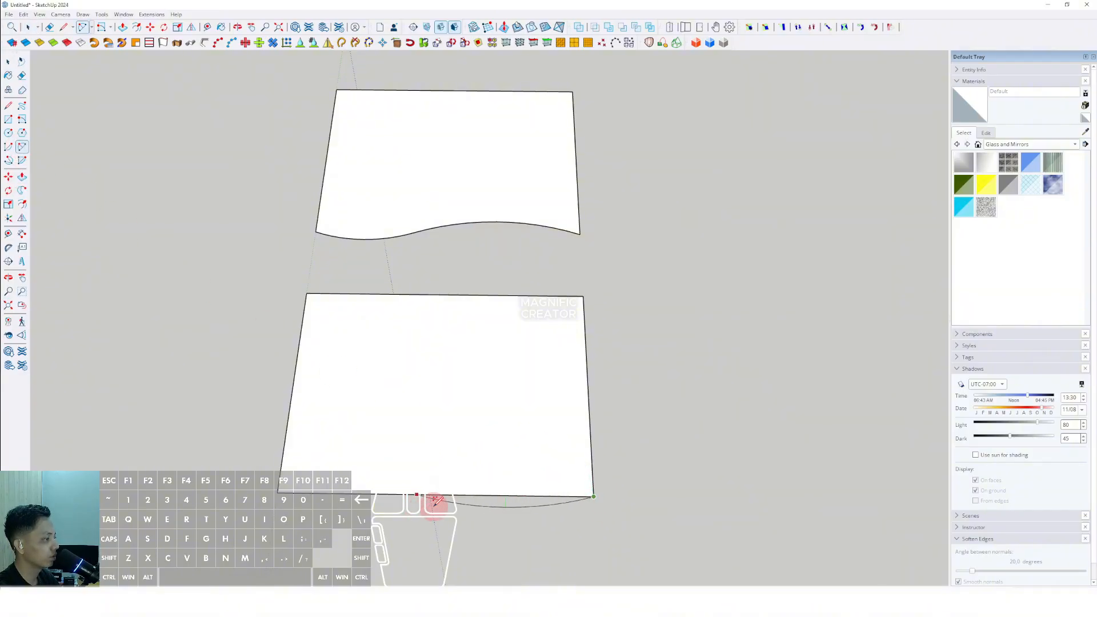
pyautogui.click(434, 506)
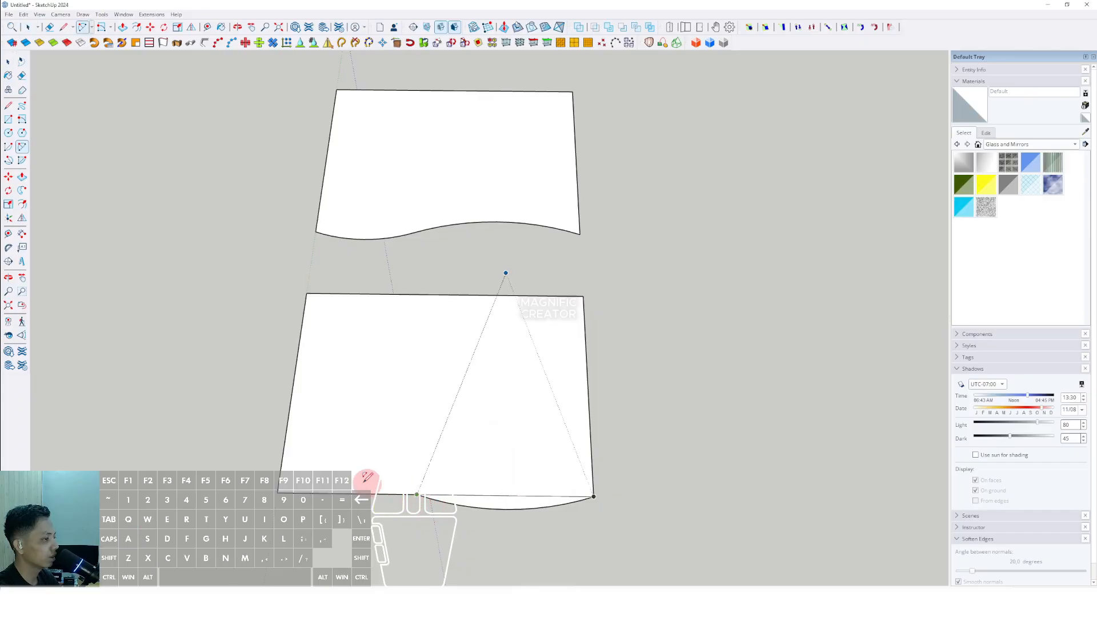
pyautogui.doubleClick(278, 492)
pyautogui.press('space')
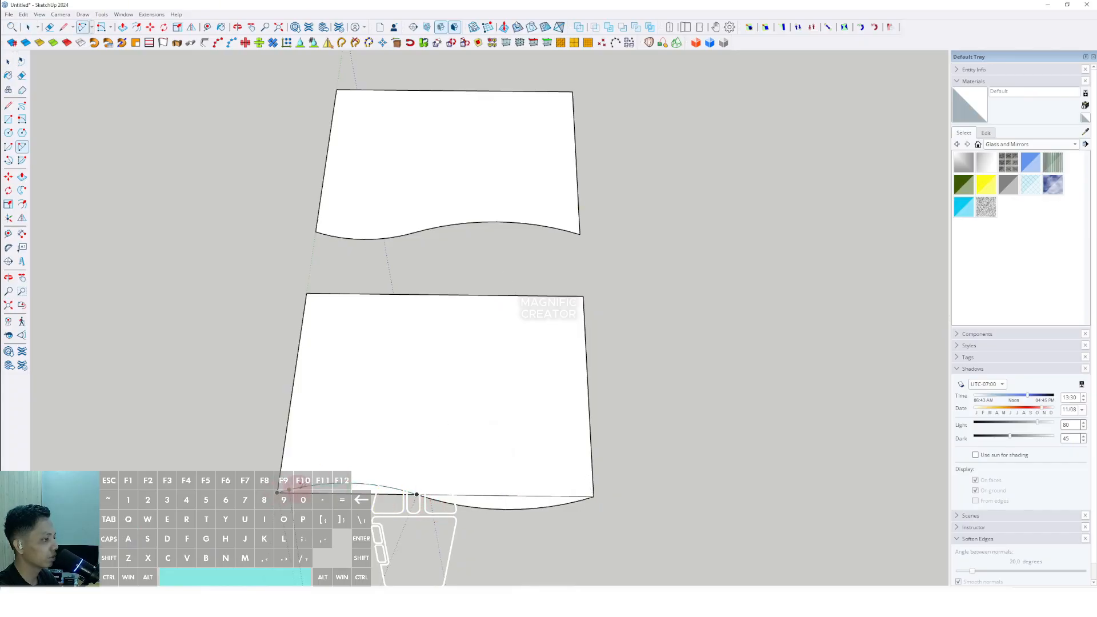
# - Delete the straight bottom edge segments of the third rectangle
pyautogui.scroll(1, 351, 493)
pyautogui.click(351, 493)
pyautogui.press('Delete')
pyautogui.click(504, 496)
pyautogui.press('Delete')
# - Copy the original rectangle face below the third shape to make a fourth panel
pyautogui.scroll(-5, 463, 457)
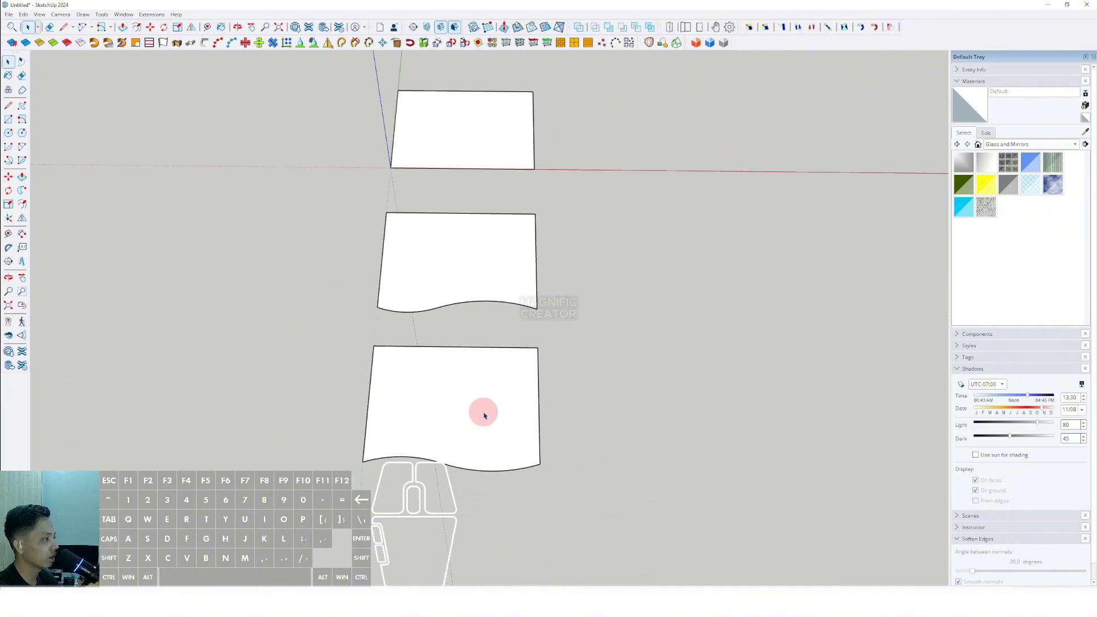
pyautogui.moveTo(484, 416); pyautogui.dragTo(463, 430, button='middle')
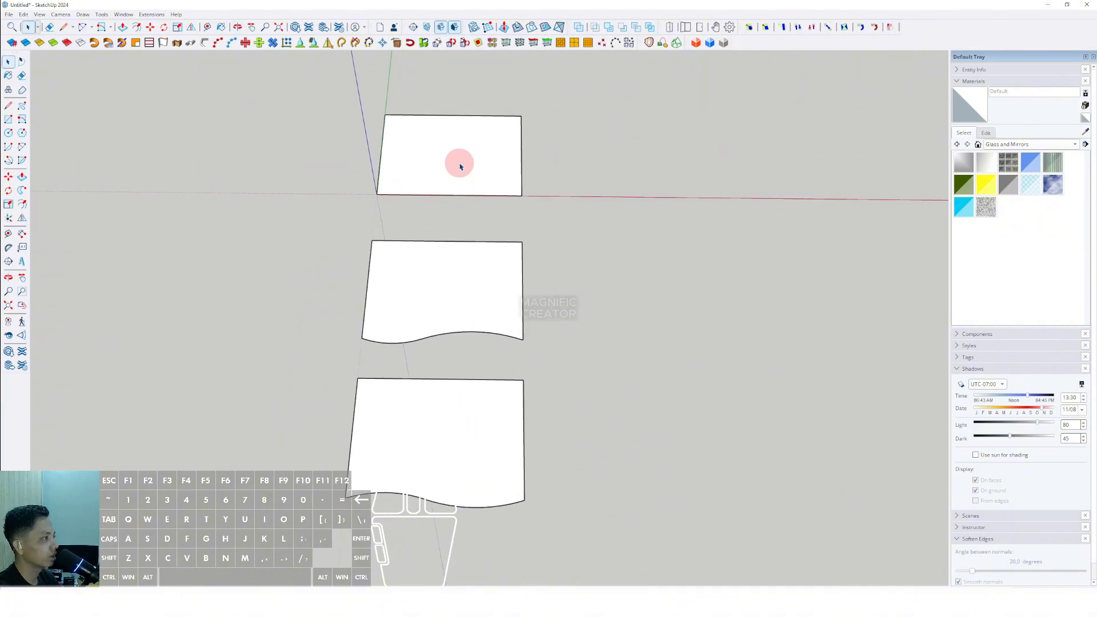
pyautogui.click(461, 167)
pyautogui.scroll(1, 455, 169)
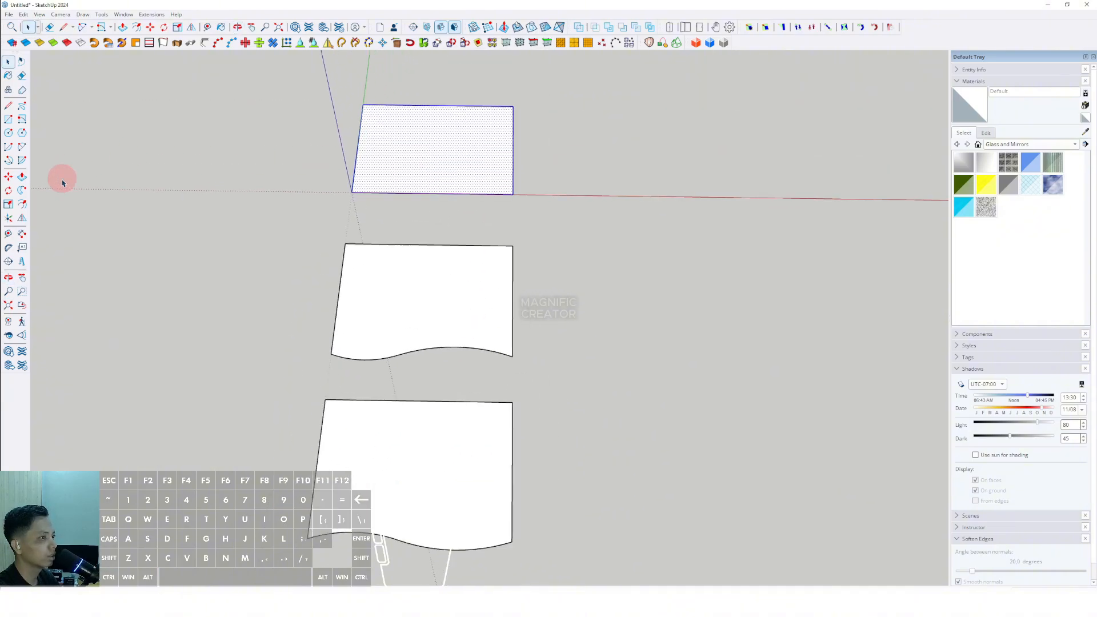
pyautogui.click(8, 176)
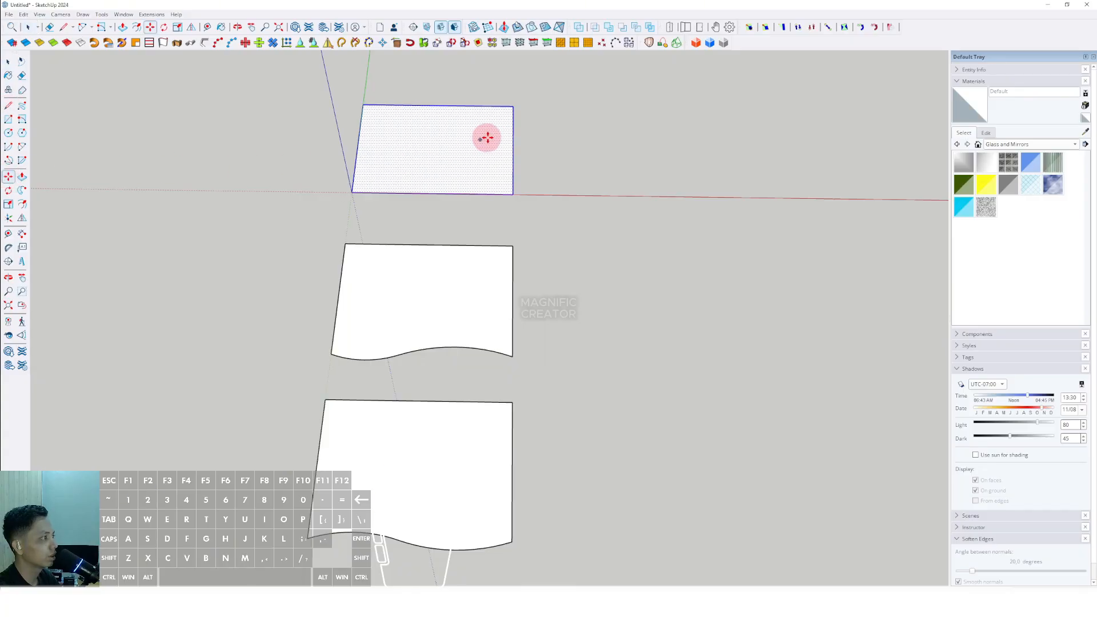
pyautogui.click(513, 106)
pyautogui.keyDown('shift'); pyautogui.scroll(-2, 512, 126); pyautogui.keyUp('shift')
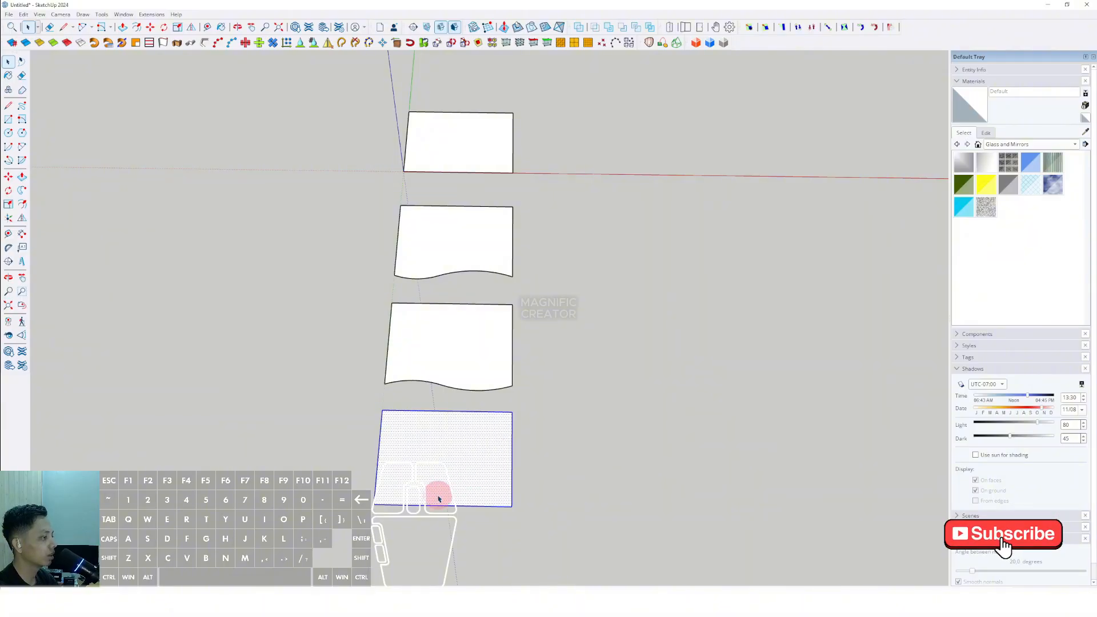
pyautogui.scroll(5, 421, 496)
pyautogui.keyDown('shift'); pyautogui.moveTo(425, 489); pyautogui.dragTo(410, 449, button='middle'); pyautogui.keyUp('shift')
pyautogui.click(621, 353)
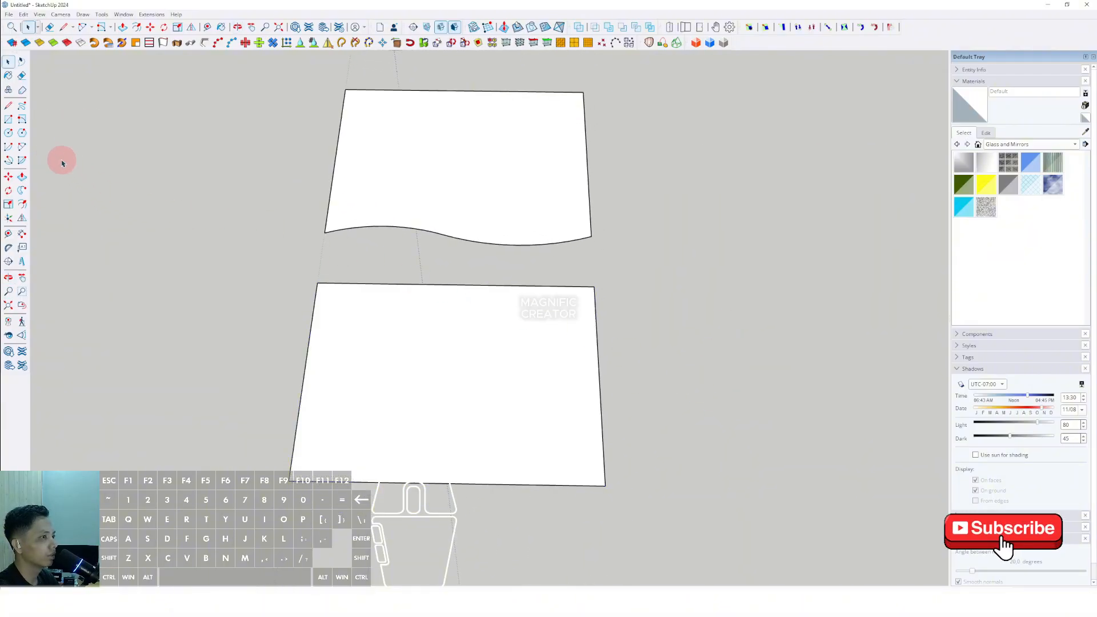
# - Draw a series of arcs along the fourth rectangle's bottom edge to form a wave
pyautogui.click(21, 150)
pyautogui.click(298, 476)
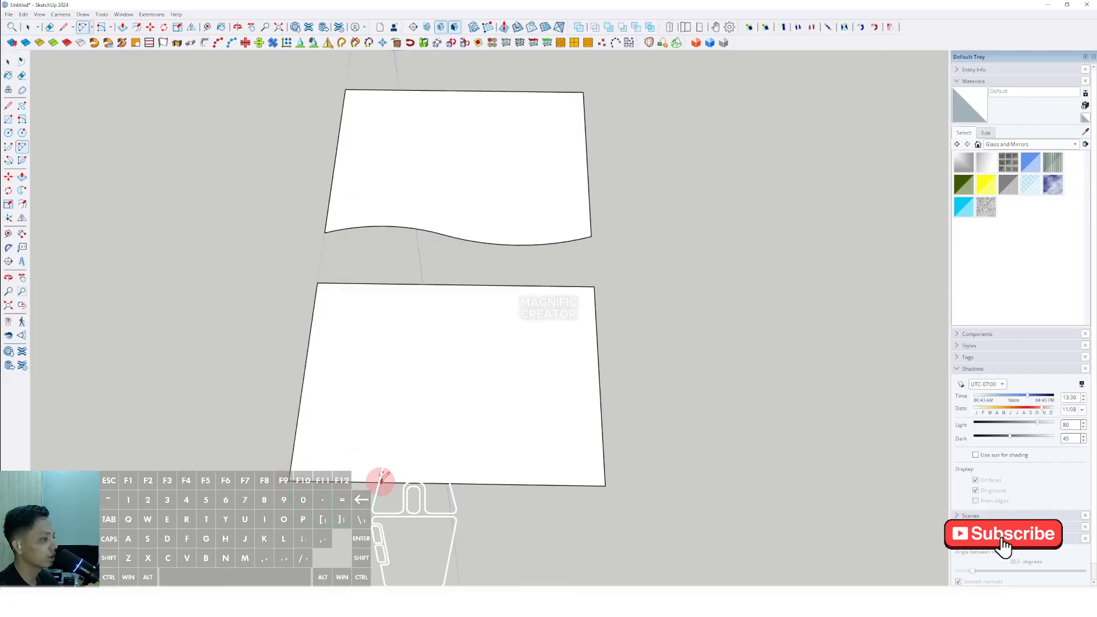
pyautogui.scroll(2, 350, 484)
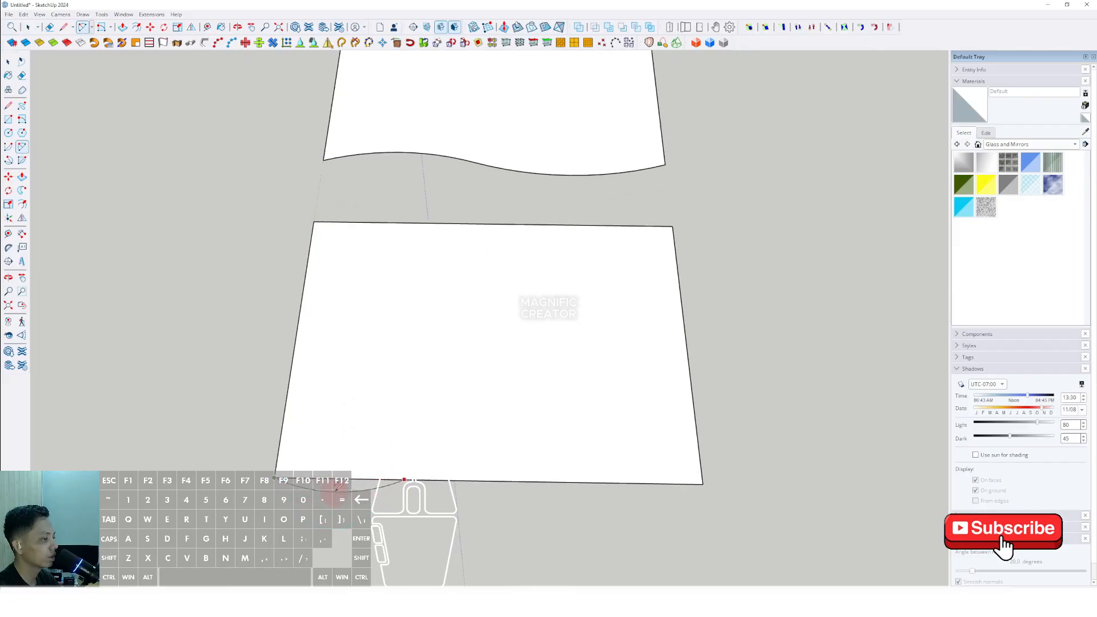
pyautogui.click(403, 477)
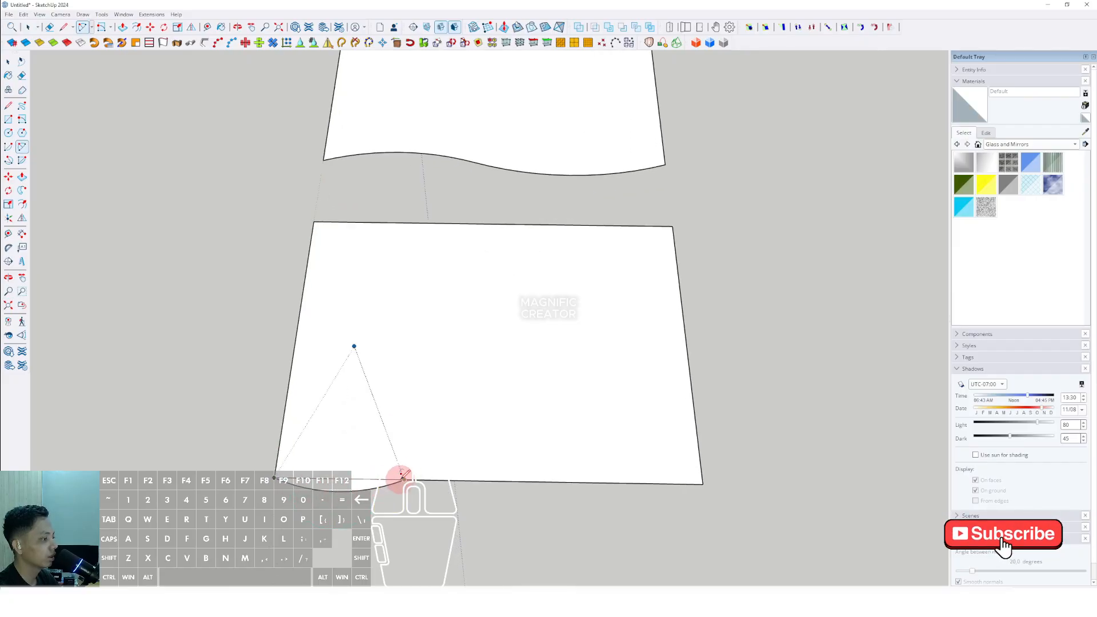
pyautogui.click(537, 481)
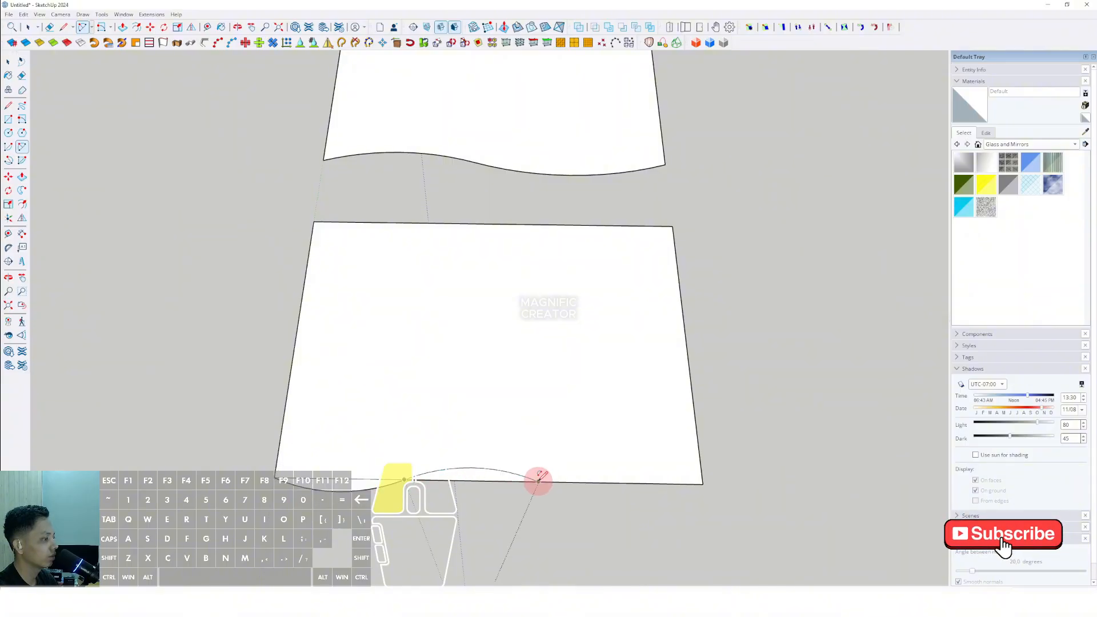
pyautogui.click(703, 483)
pyautogui.press('space')
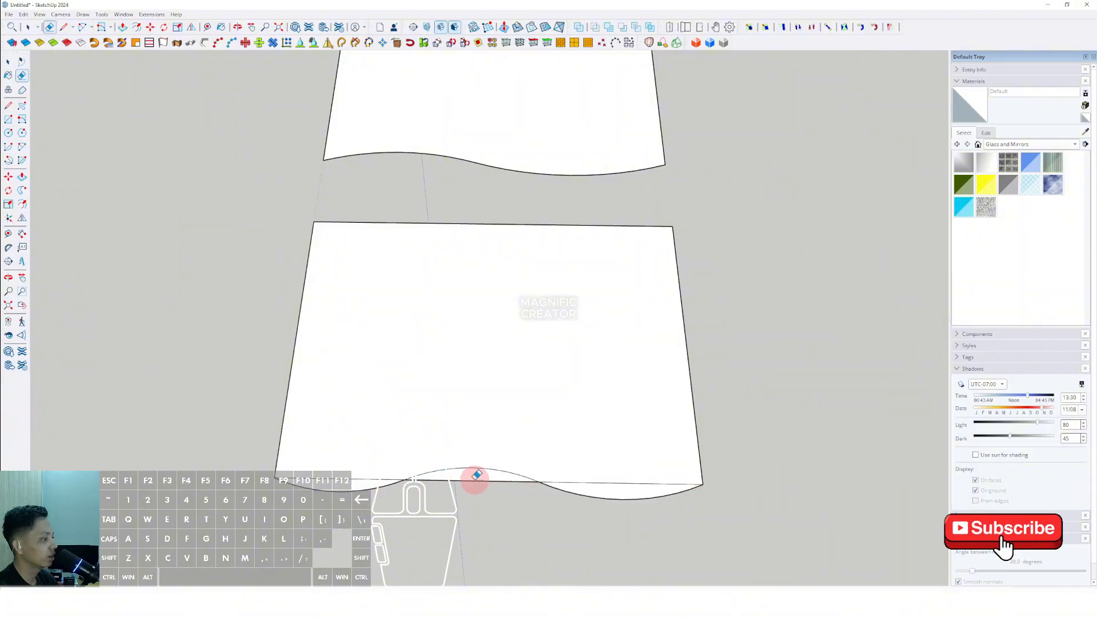
# - Erase the leftover straight bottom edge segment of the fourth panel
pyautogui.press('e')
pyautogui.click(617, 482)
pyautogui.scroll(-6, 509, 406)
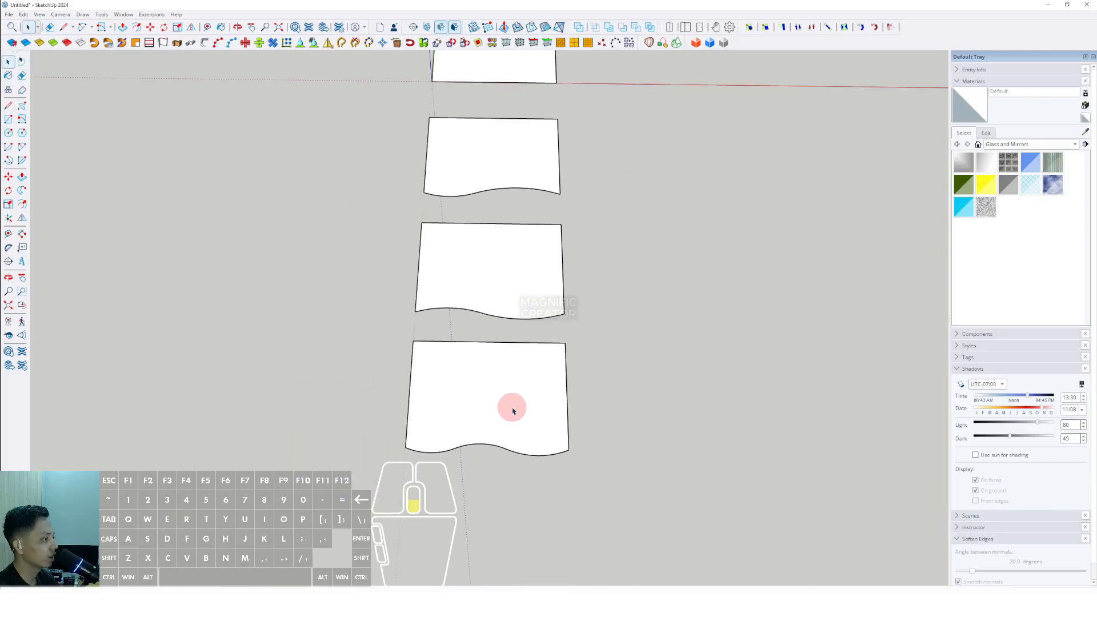
pyautogui.press('space')
# - Copy the original rectangle face below the fourth panel to make a fifth panel
pyautogui.click(489, 191)
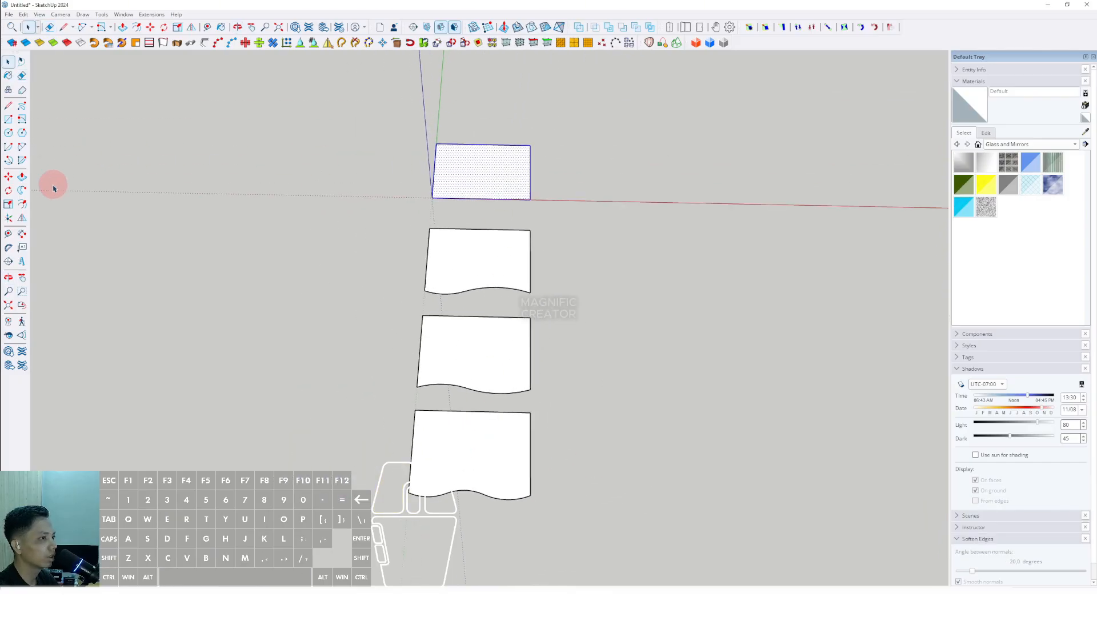
pyautogui.click(531, 146)
pyautogui.scroll(-3, 529, 162)
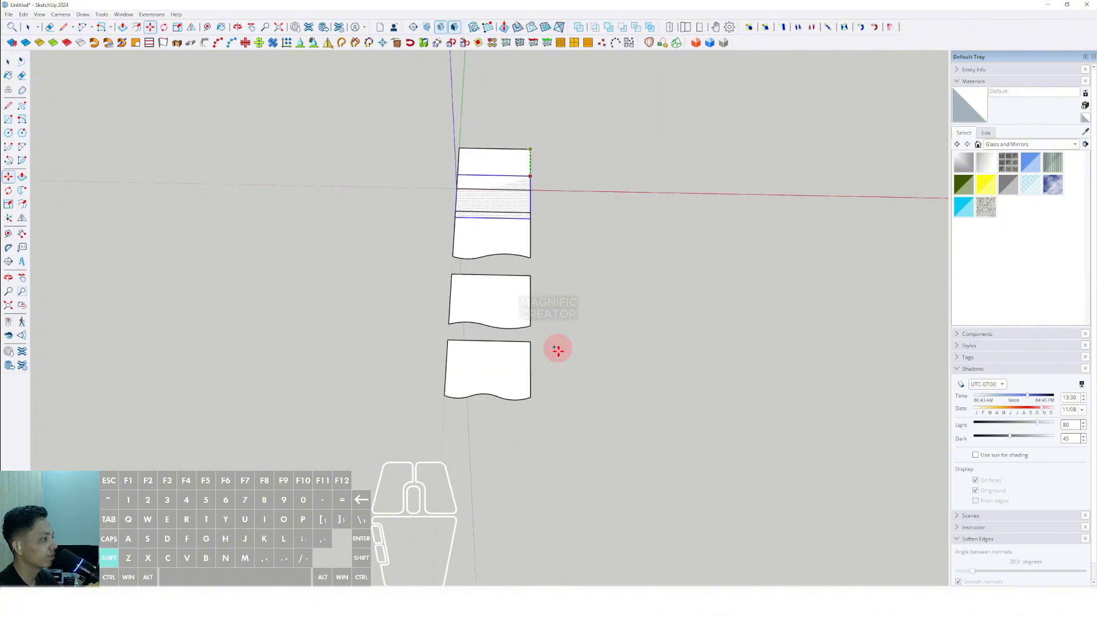
pyautogui.keyDown('shift'); pyautogui.scroll(1, 534, 477); pyautogui.keyUp('shift')
pyautogui.keyDown('shift'); pyautogui.click(528, 415); pyautogui.keyUp('shift')
pyautogui.press('space')
pyautogui.scroll(5, 514, 453)
pyautogui.keyDown('shift'); pyautogui.moveTo(492, 452); pyautogui.dragTo(494, 384, button='middle'); pyautogui.keyUp('shift')
pyautogui.click(625, 434)
pyautogui.press('space')
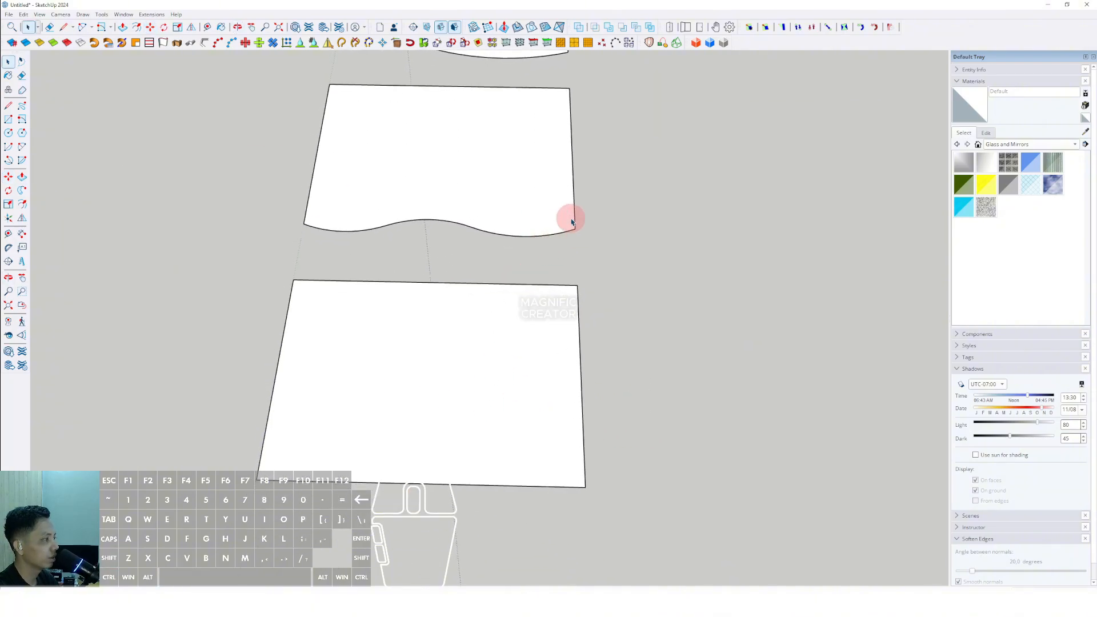
# - Draw a series of arcs along the fifth rectangle's bottom edge to form a wave
pyautogui.moveTo(383, 371)
pyautogui.mouseDown(button='middle')
pyautogui.moveTo(399, 369)
pyautogui.moveTo(377, 354)
pyautogui.mouseUp(button='middle')
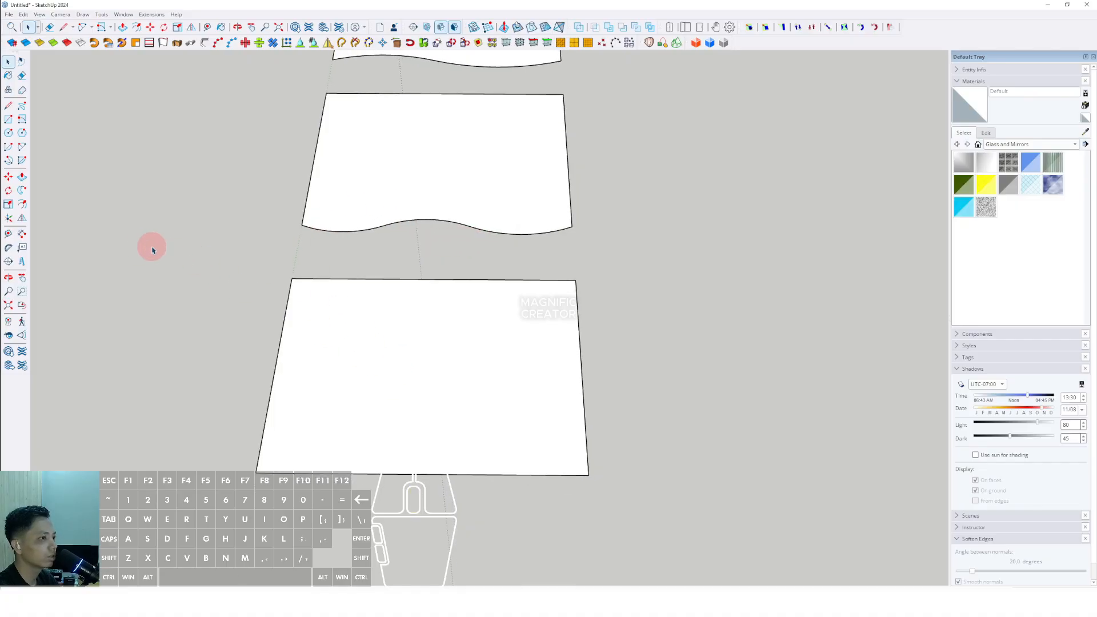
pyautogui.click(22, 148)
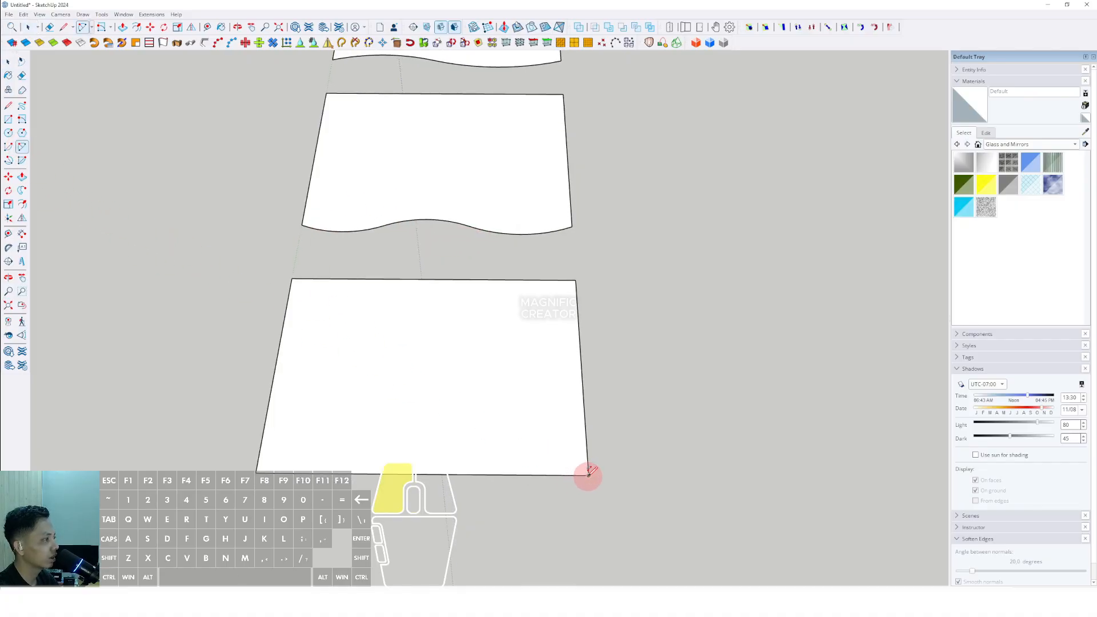
pyautogui.click(588, 474)
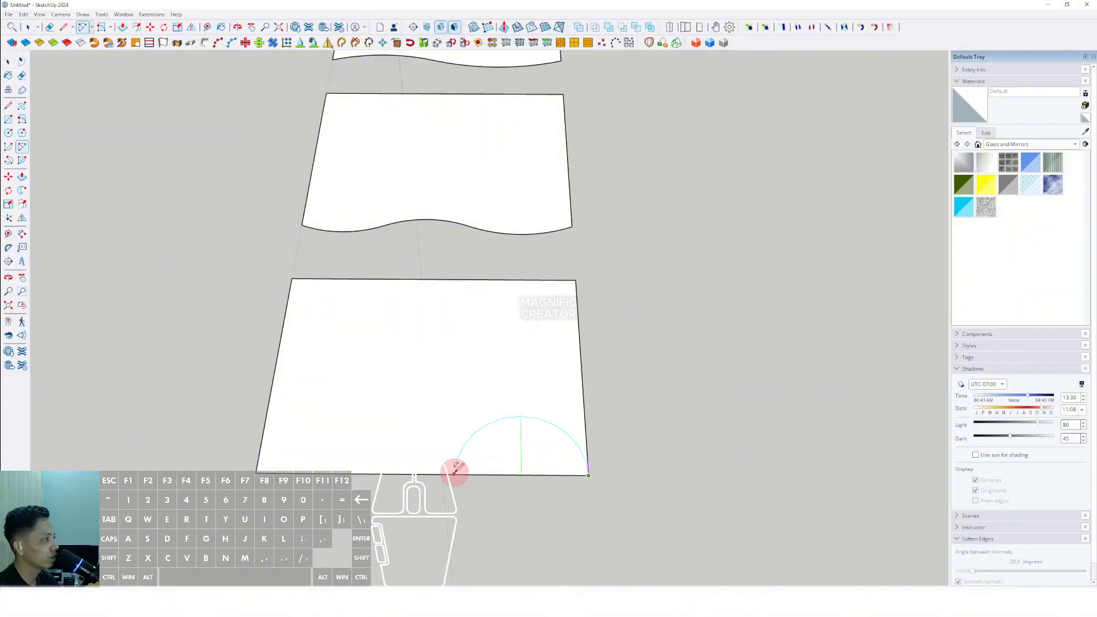
pyautogui.scroll(4, 515, 464)
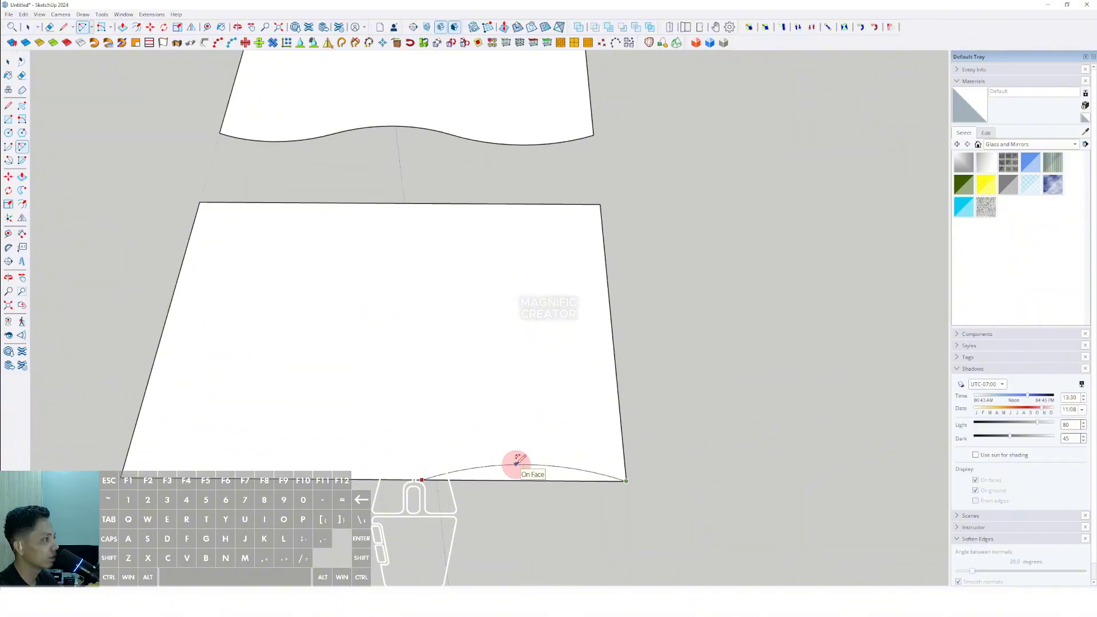
pyautogui.scroll(-2, 516, 463)
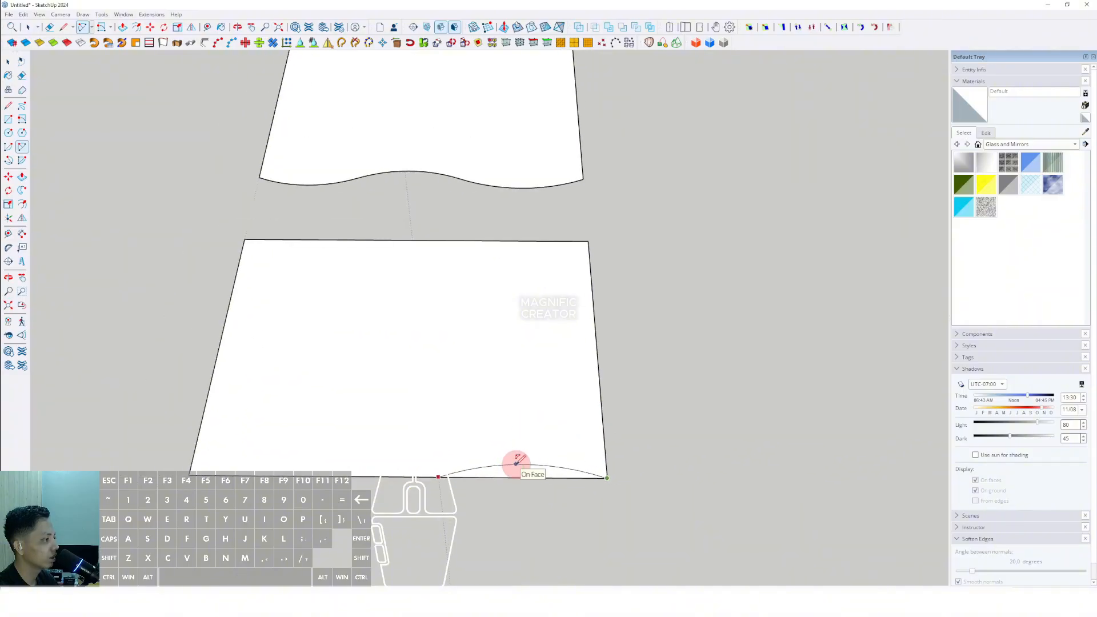
pyautogui.click(438, 474)
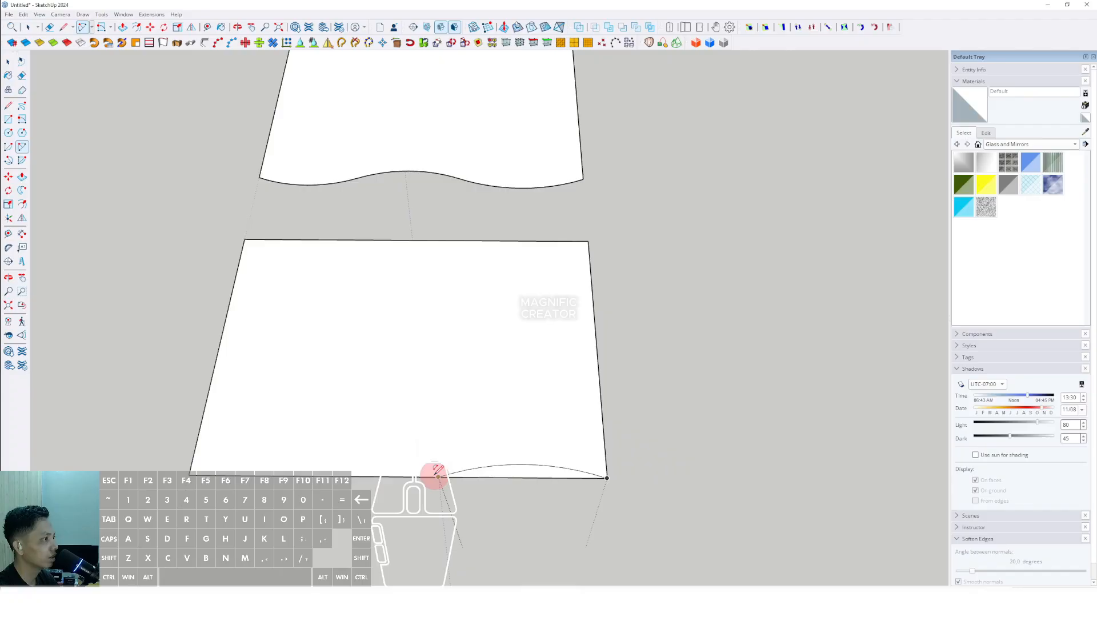
pyautogui.click(303, 471)
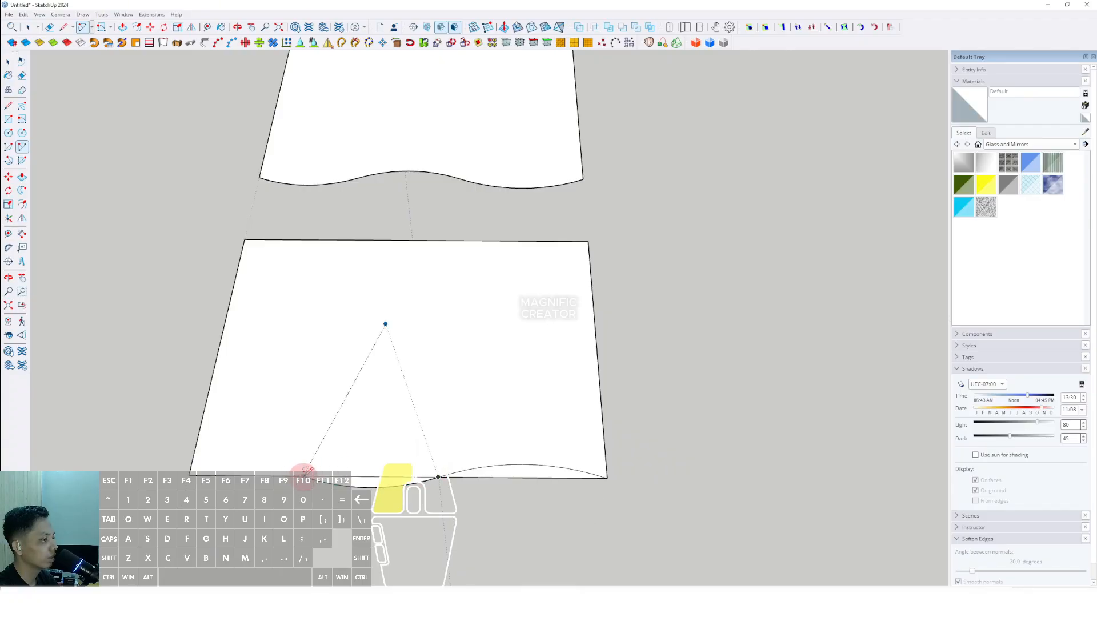
pyautogui.click(305, 471)
pyautogui.press('space')
pyautogui.click(242, 474)
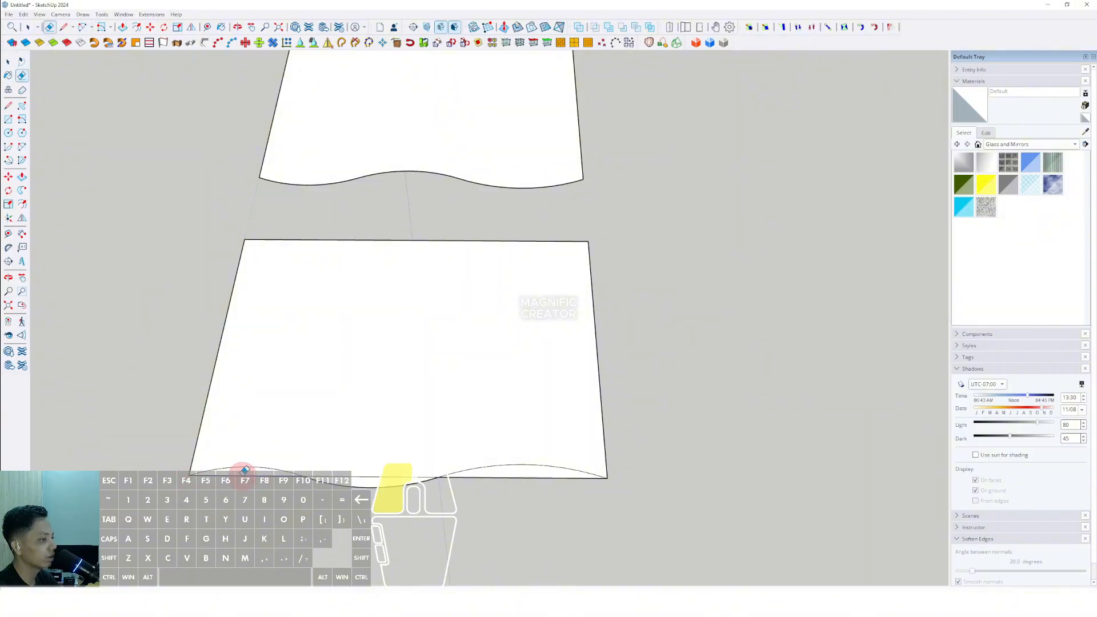
# - Copy the original rectangle face below the fifth panel to make a sixth panel
pyautogui.scroll(-6, 508, 486)
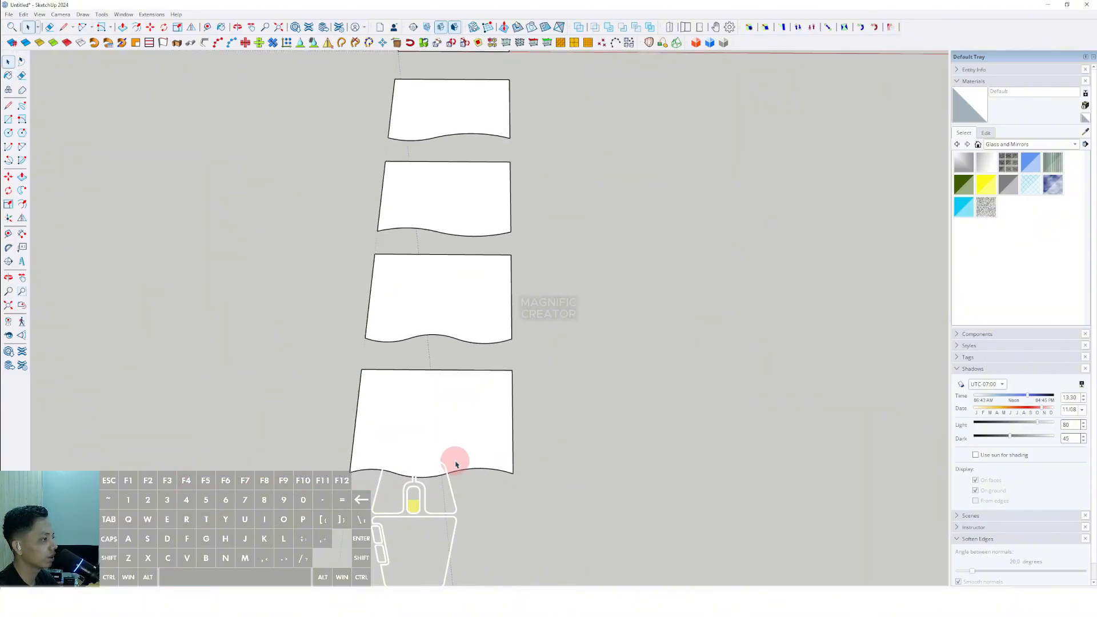
pyautogui.keyDown('shift'); pyautogui.moveTo(457, 448); pyautogui.dragTo(419, 434, button='middle'); pyautogui.keyUp('shift')
pyautogui.scroll(6, 409, 436)
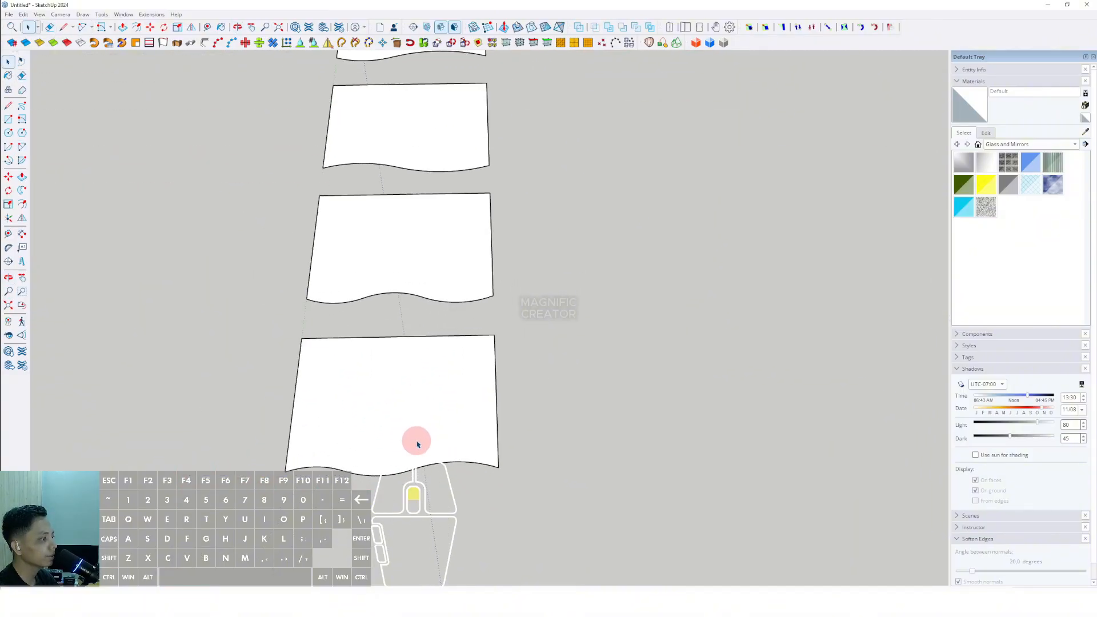
pyautogui.press('space')
pyautogui.scroll(-8, 388, 377)
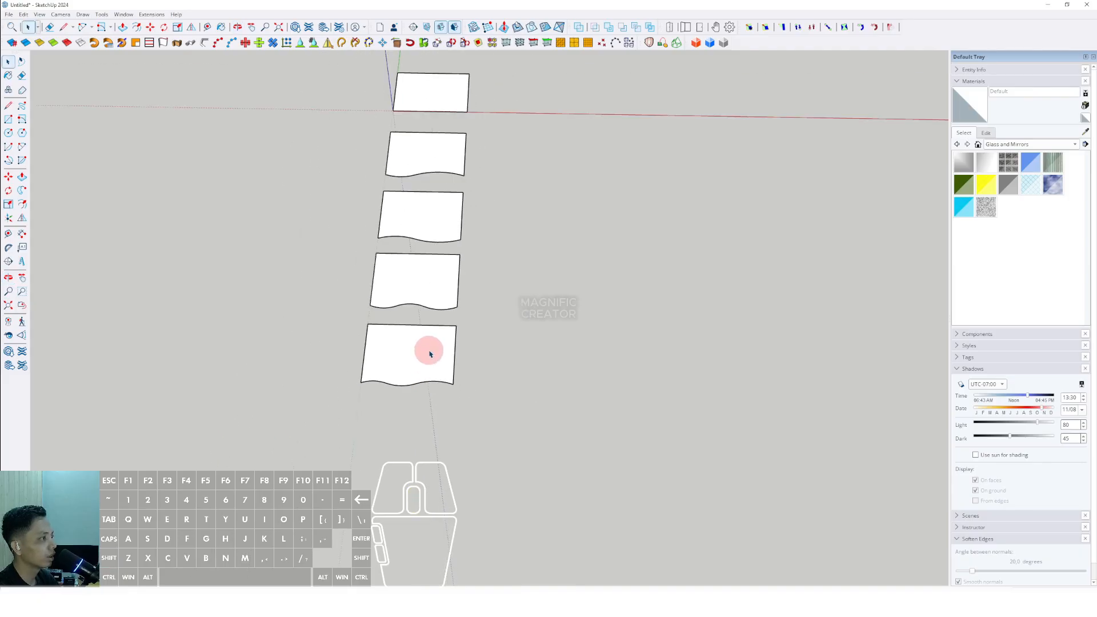
pyautogui.click(8, 177)
pyautogui.press('ctrl')
pyautogui.moveTo(457, 141); pyautogui.dragTo(428, 451)
pyautogui.press('space')
# - Draw arcs along the sixth rectangle's bottom edge to give it a wavy shape
pyautogui.scroll(3, 390, 467)
pyautogui.scroll(-3, 407, 457)
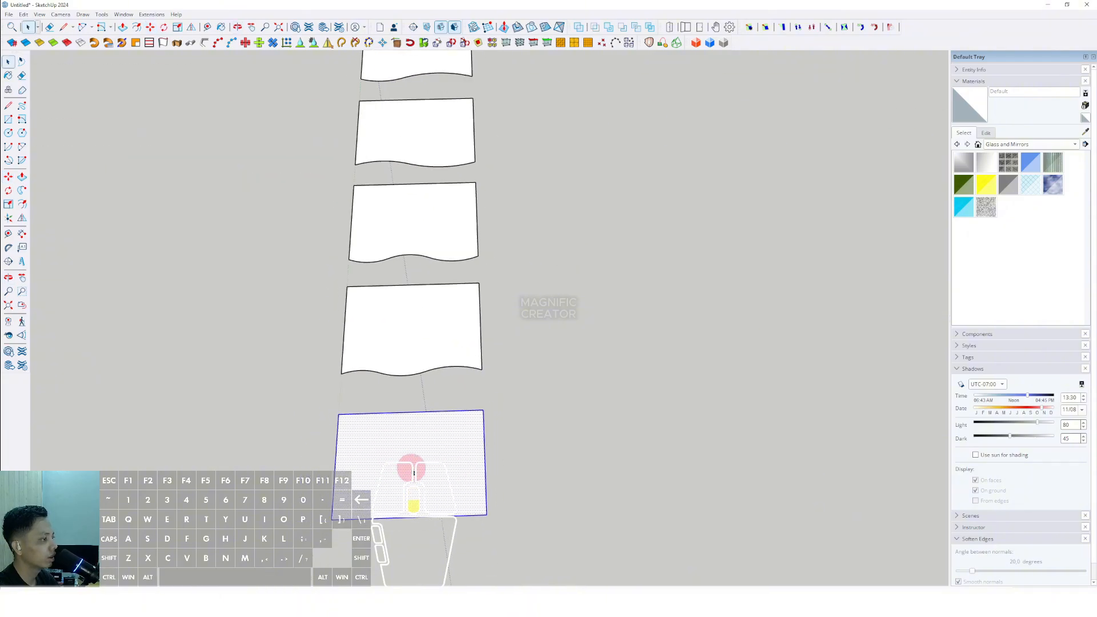
pyautogui.hotkey('shift', 'f')
pyautogui.scroll(3, 388, 482)
pyautogui.press('space')
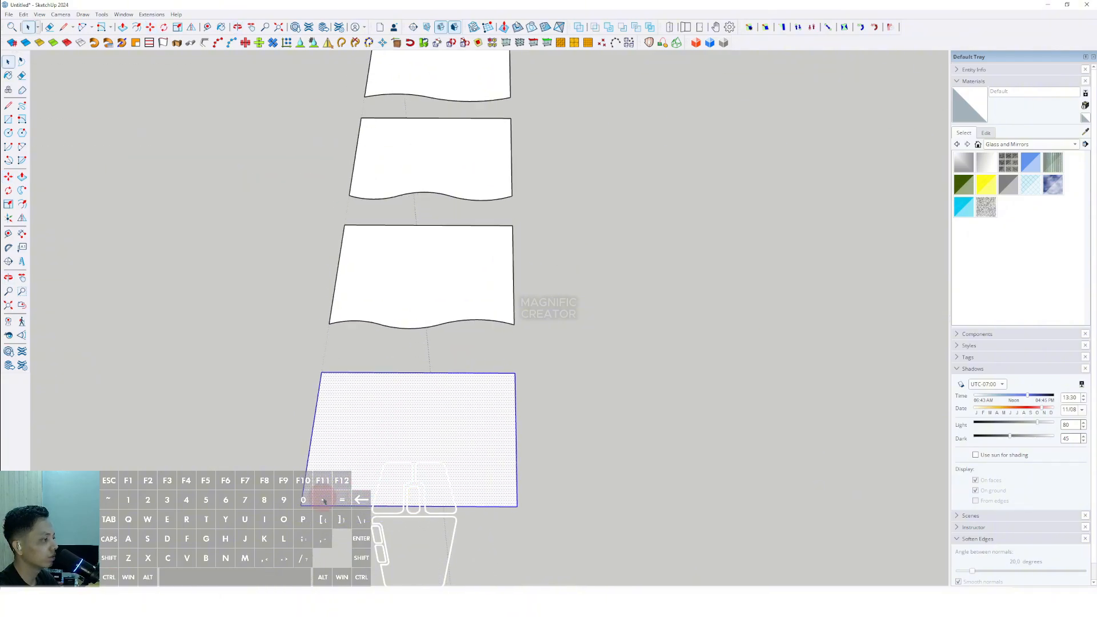
pyautogui.scroll(1, 445, 500)
pyautogui.click(220, 370)
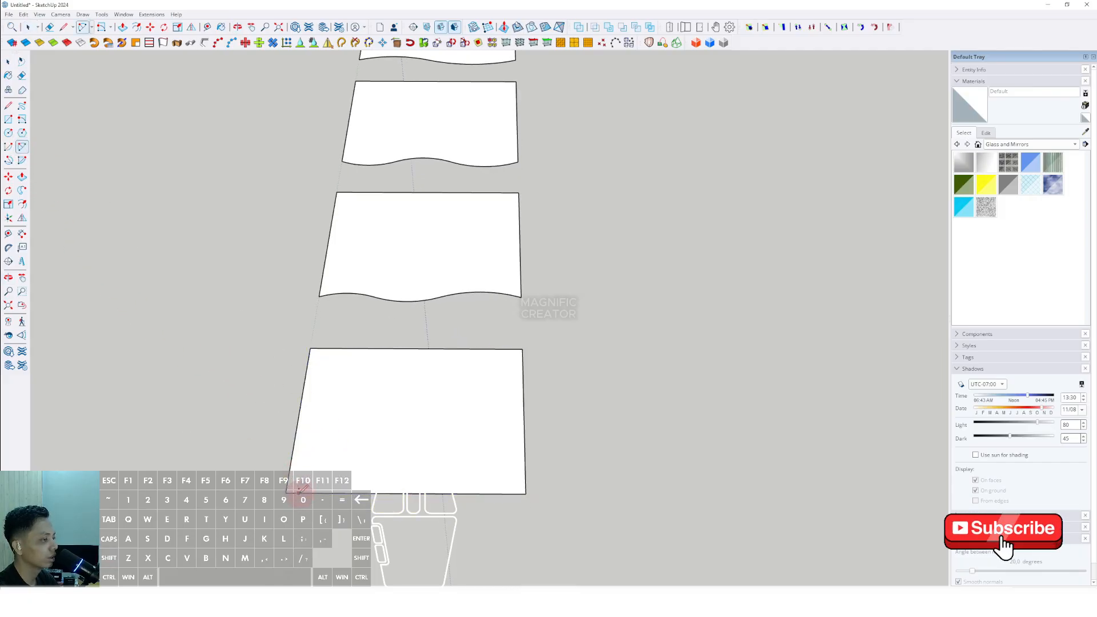
pyautogui.click(285, 492)
pyautogui.scroll(2, 422, 493)
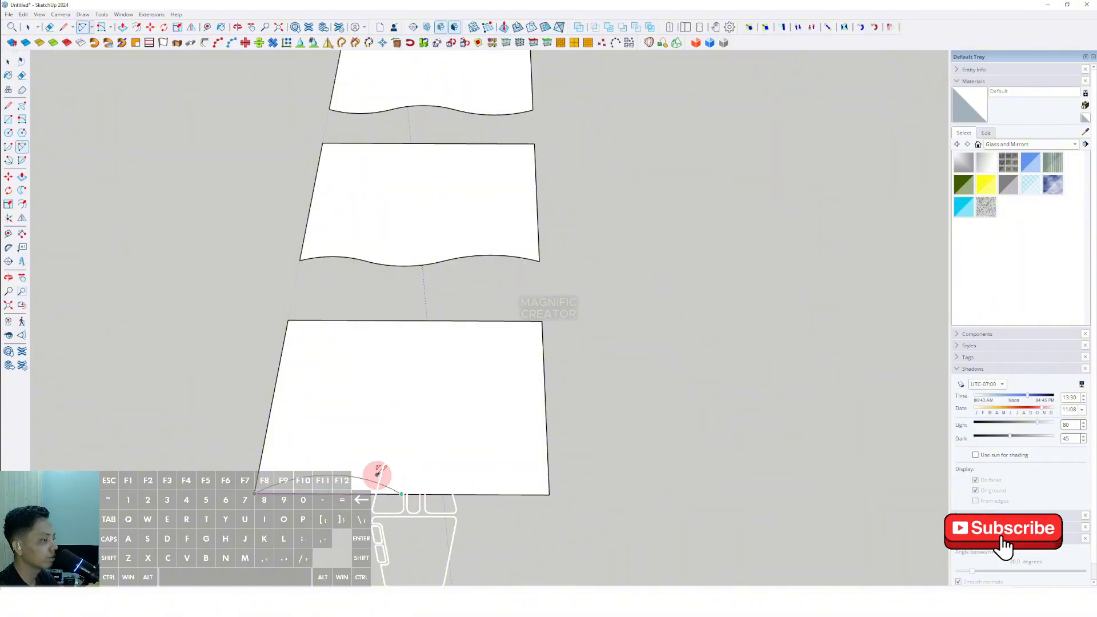
pyautogui.scroll(1, 374, 477)
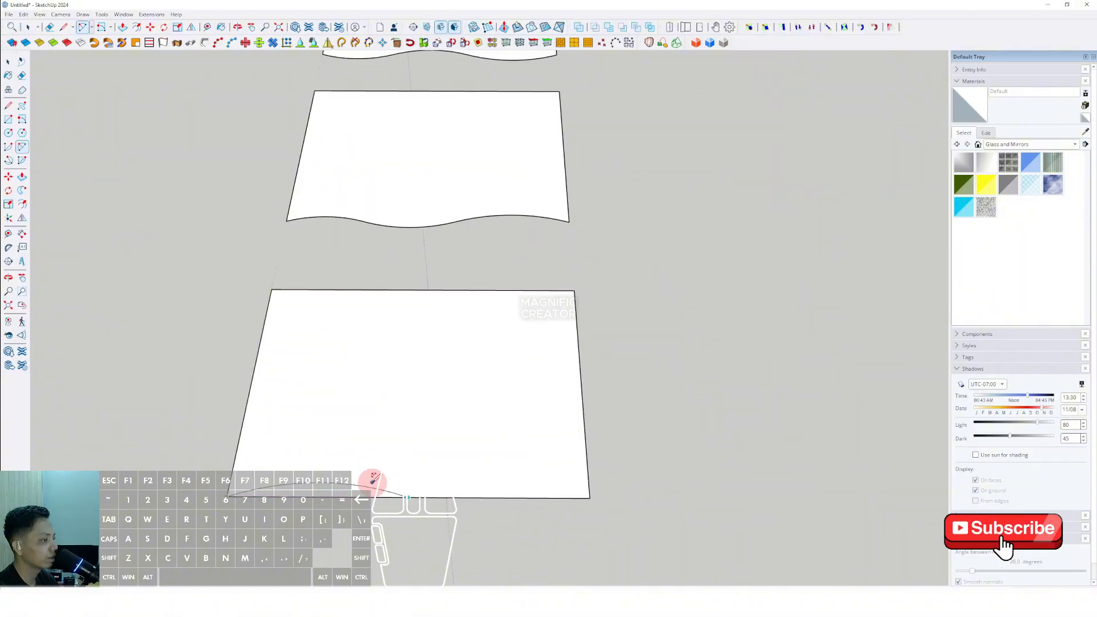
pyautogui.click(590, 496)
pyautogui.press('e')
pyautogui.scroll(-5, 392, 480)
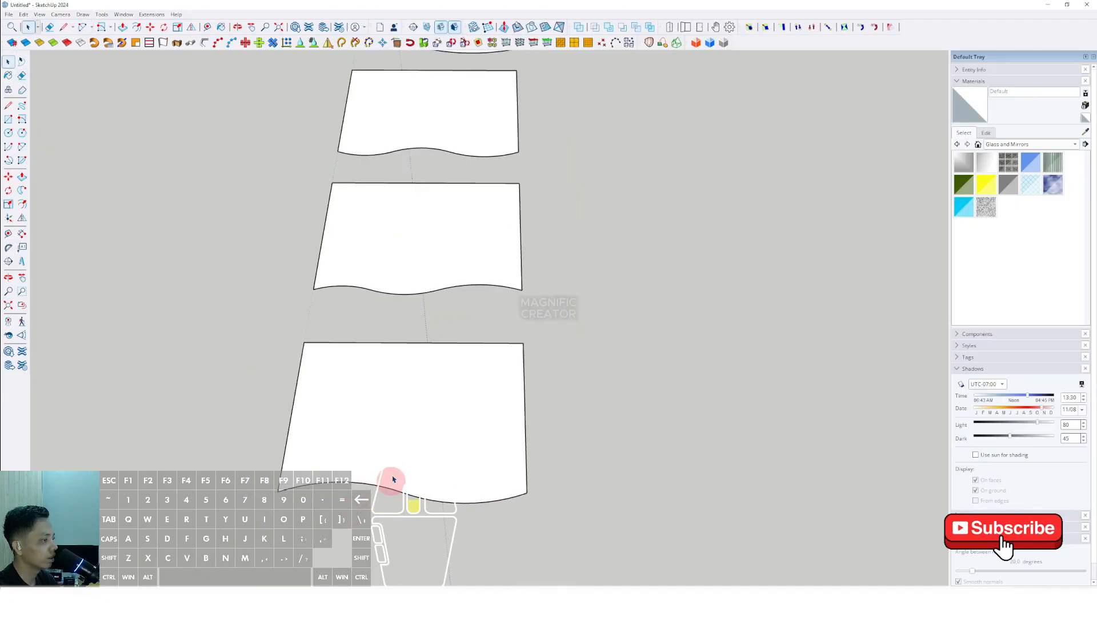
pyautogui.press('space')
# - Thicken the sixth panel into a thin slab with Push/Pull and make it a group
pyautogui.scroll(-2, 427, 467)
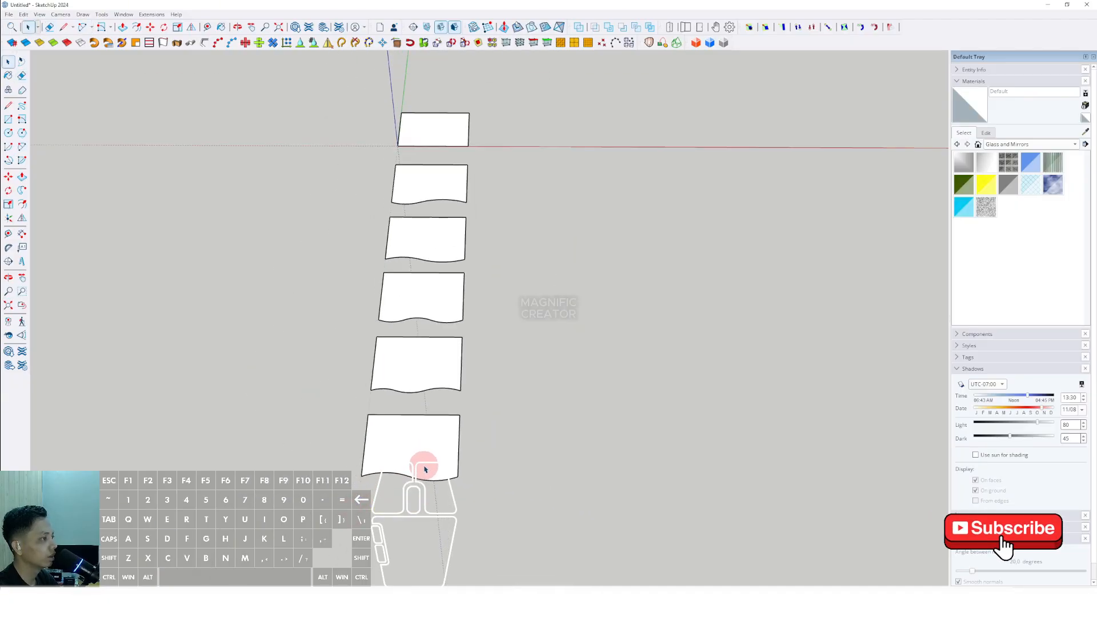
pyautogui.scroll(2, 437, 471)
pyautogui.moveTo(433, 469); pyautogui.dragTo(399, 453, button='middle')
pyautogui.scroll(4, 399, 453)
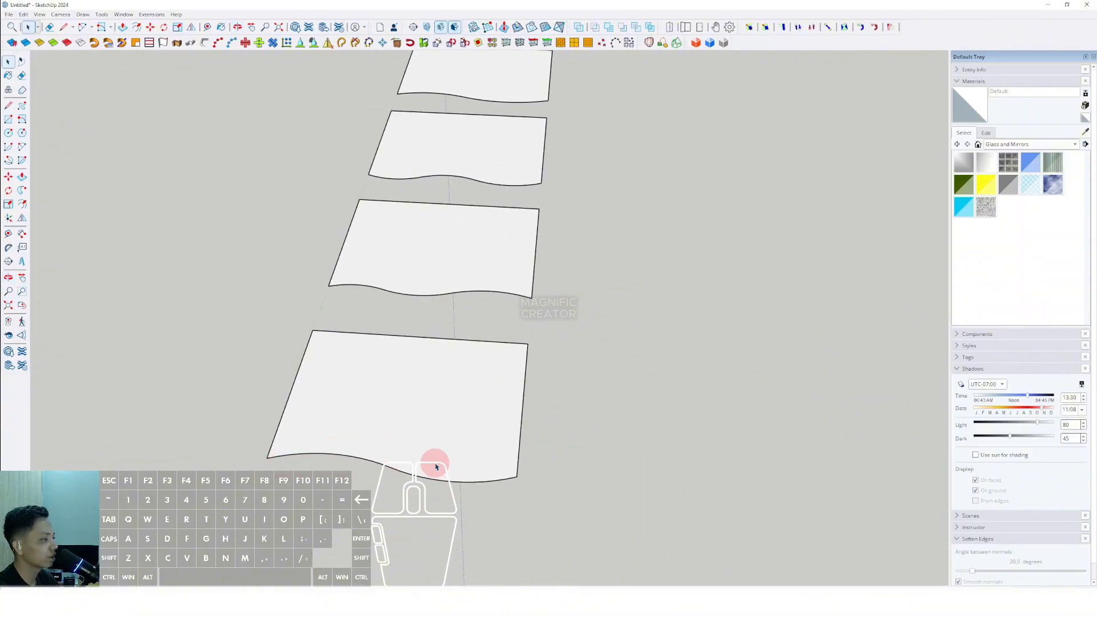
pyautogui.scroll(-6, 423, 441)
pyautogui.moveTo(424, 436); pyautogui.dragTo(381, 367, button='middle')
pyautogui.scroll(4, 413, 447)
pyautogui.click(368, 425)
pyautogui.press('p')
pyautogui.click(351, 395)
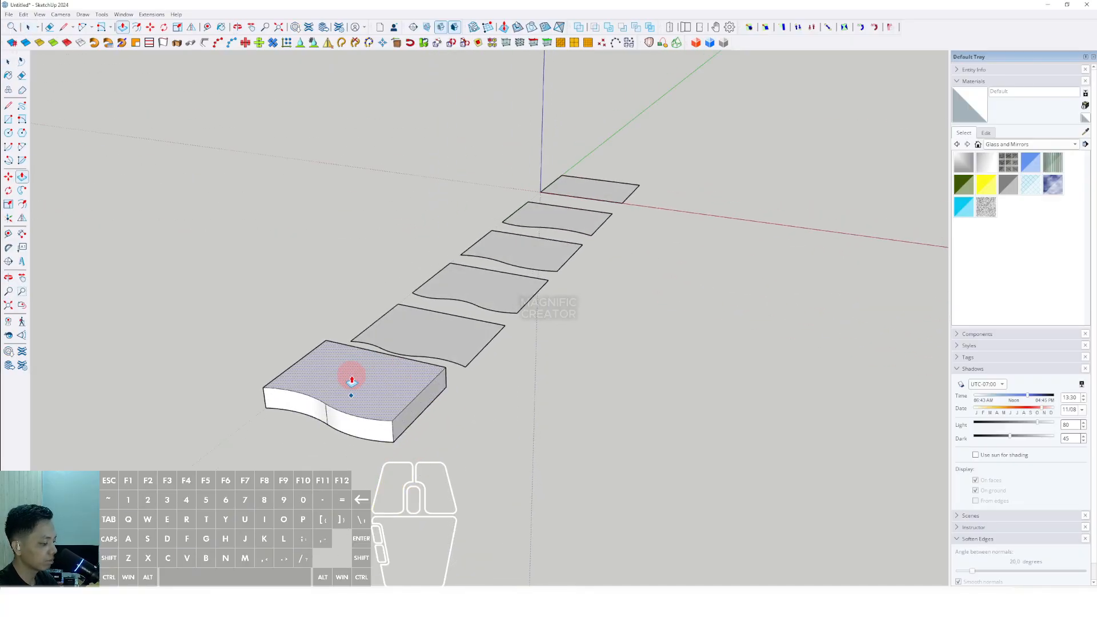
pyautogui.press('Return')
pyautogui.press('space')
pyautogui.scroll(4, 389, 400)
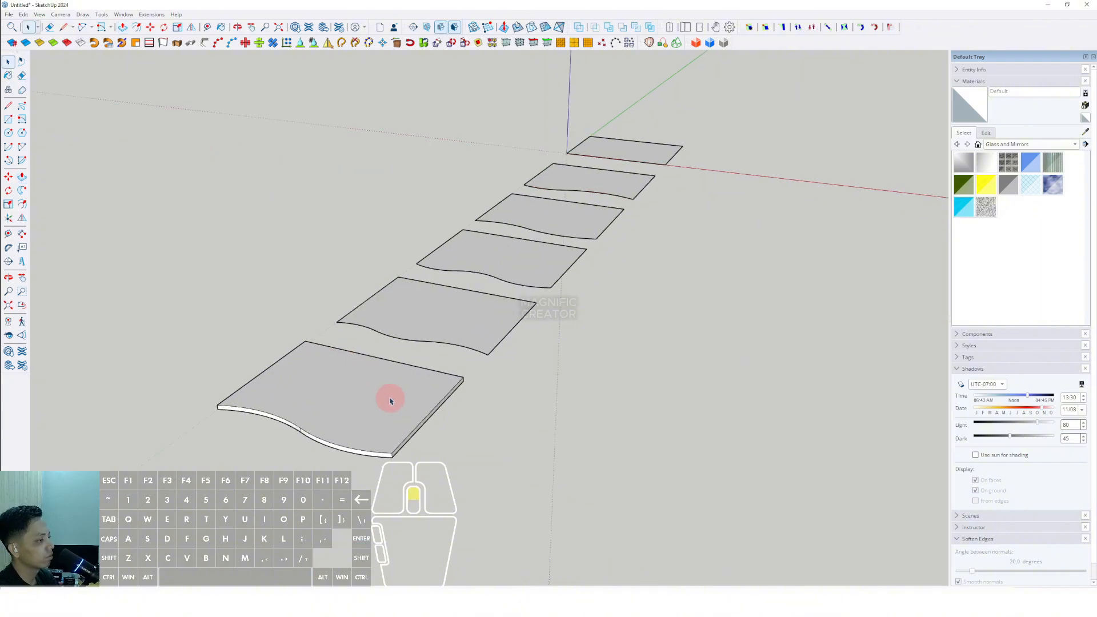
pyautogui.tripleClick(372, 378)
pyautogui.rightClick(372, 378)
pyautogui.click(399, 459)
# - Push/pull the fifth panel to the same thickness and make it a group
pyautogui.moveTo(409, 347); pyautogui.dragTo(411, 373, button='middle')
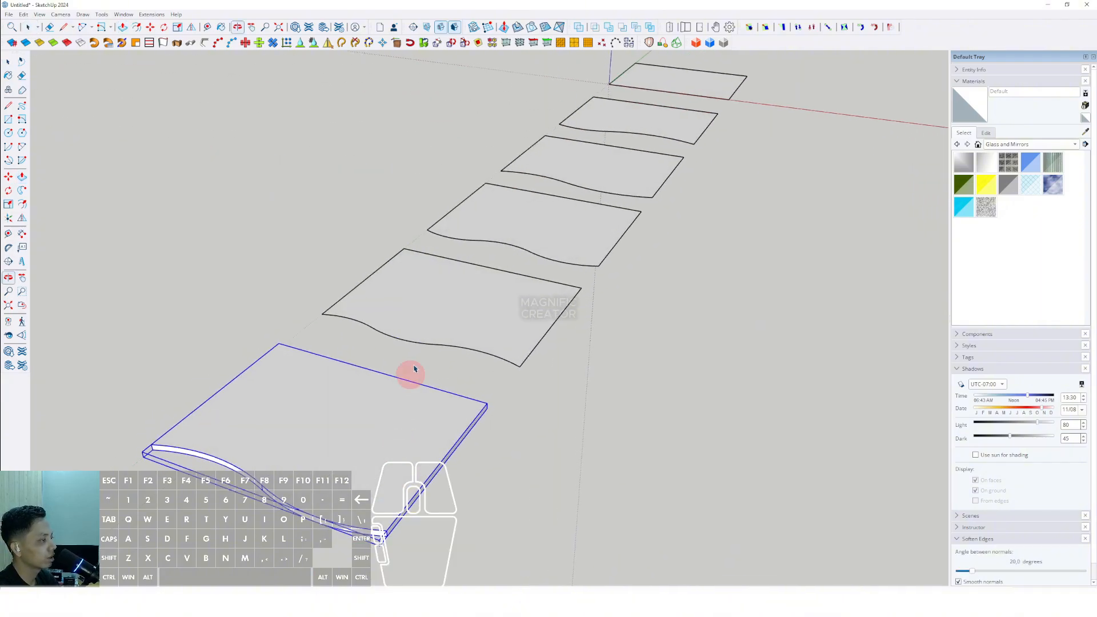
pyautogui.press('p')
pyautogui.click(423, 300)
pyautogui.click(323, 426)
pyautogui.press('space')
pyautogui.tripleClick(452, 290)
pyautogui.rightClick(452, 291)
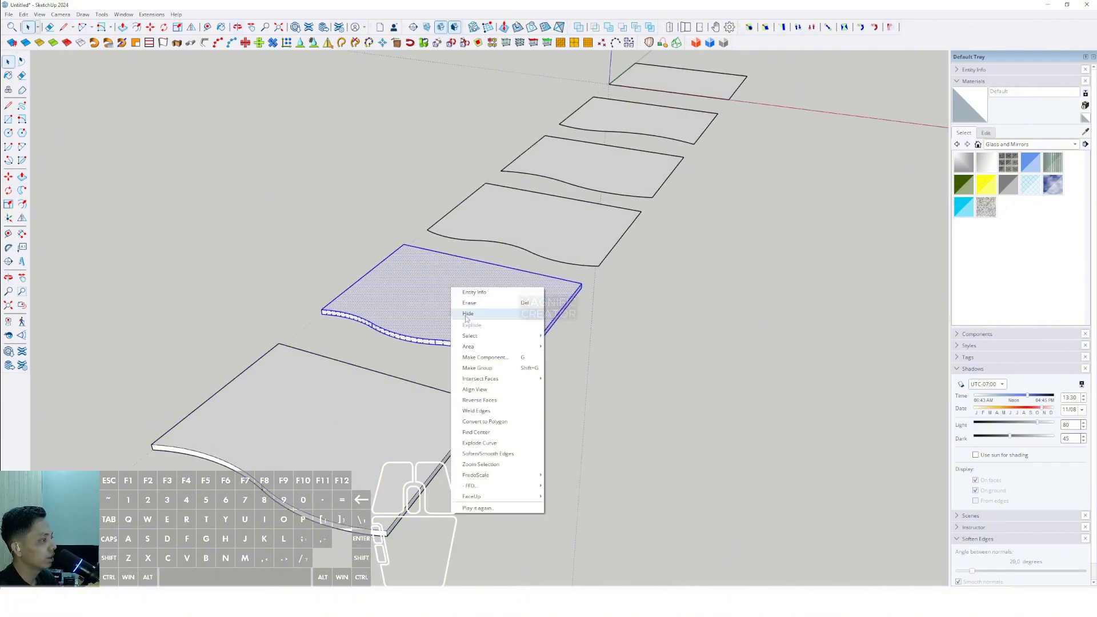
pyautogui.click(490, 371)
# - Push/pull the fourth panel to the same thickness and make it a group
pyautogui.moveTo(489, 372); pyautogui.dragTo(502, 237, button='middle')
pyautogui.press('p')
pyautogui.click(480, 243)
pyautogui.click(433, 331)
pyautogui.press('space')
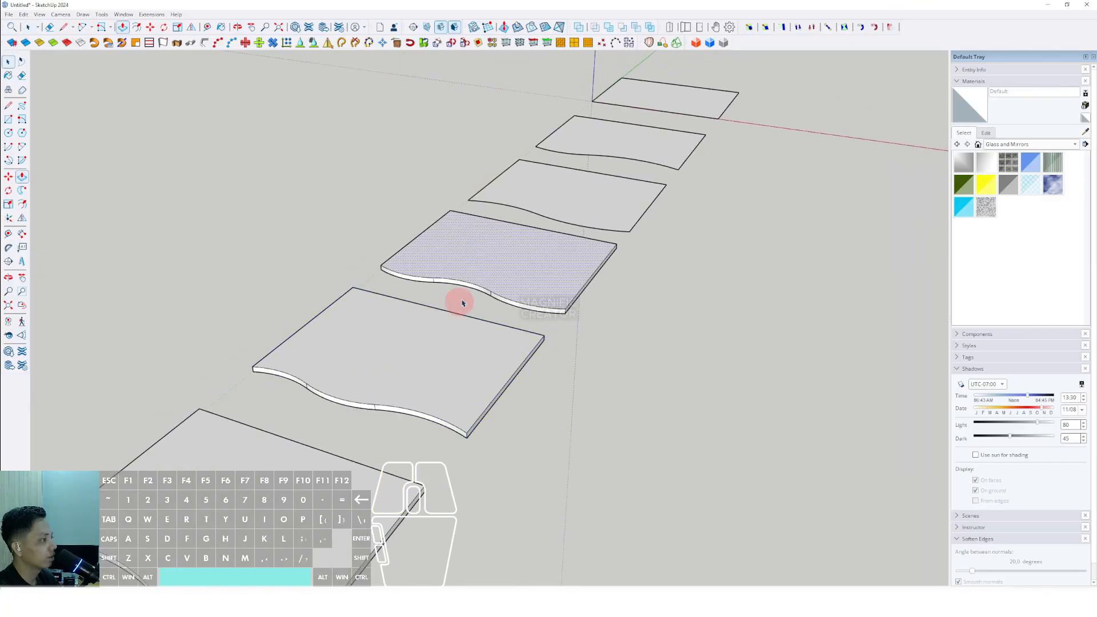
pyautogui.tripleClick(507, 271)
pyautogui.rightClick(509, 269)
pyautogui.click(546, 350)
# - Push/pull the third panel to the same thickness and make it a group
pyautogui.scroll(1, 529, 261)
pyautogui.scroll(1, 529, 261)
pyautogui.keyDown('shift'); pyautogui.moveTo(529, 261); pyautogui.dragTo(475, 316, button='middle'); pyautogui.keyUp('shift')
pyautogui.press('p')
pyautogui.click(527, 247)
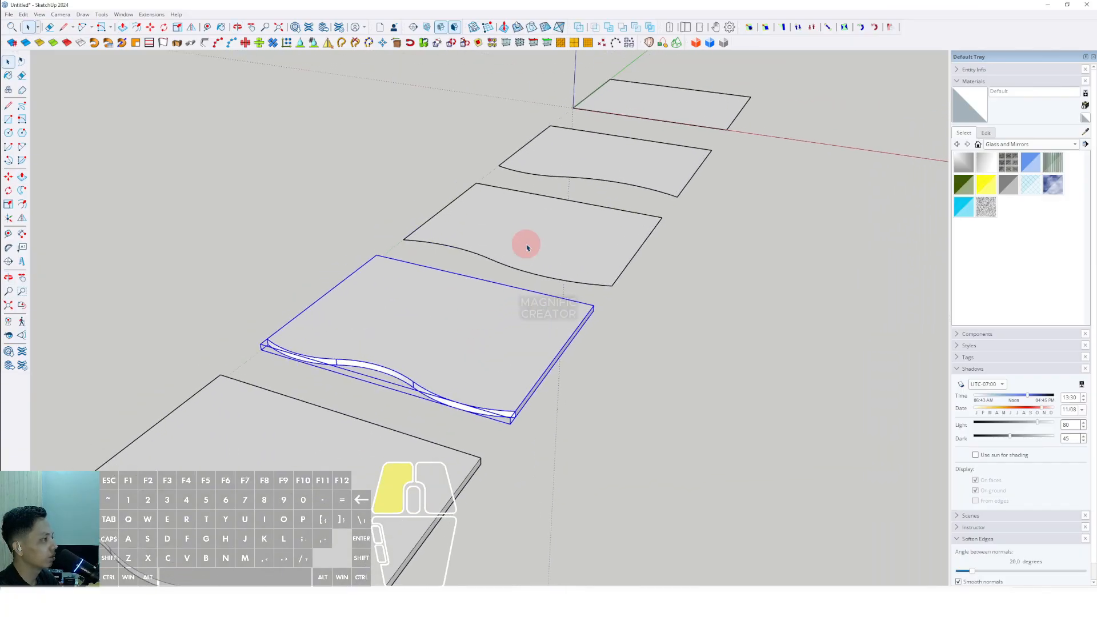
pyautogui.click(492, 326)
pyautogui.press('space')
pyautogui.scroll(2, 545, 243)
pyautogui.tripleClick(547, 241)
pyautogui.rightClick(547, 238)
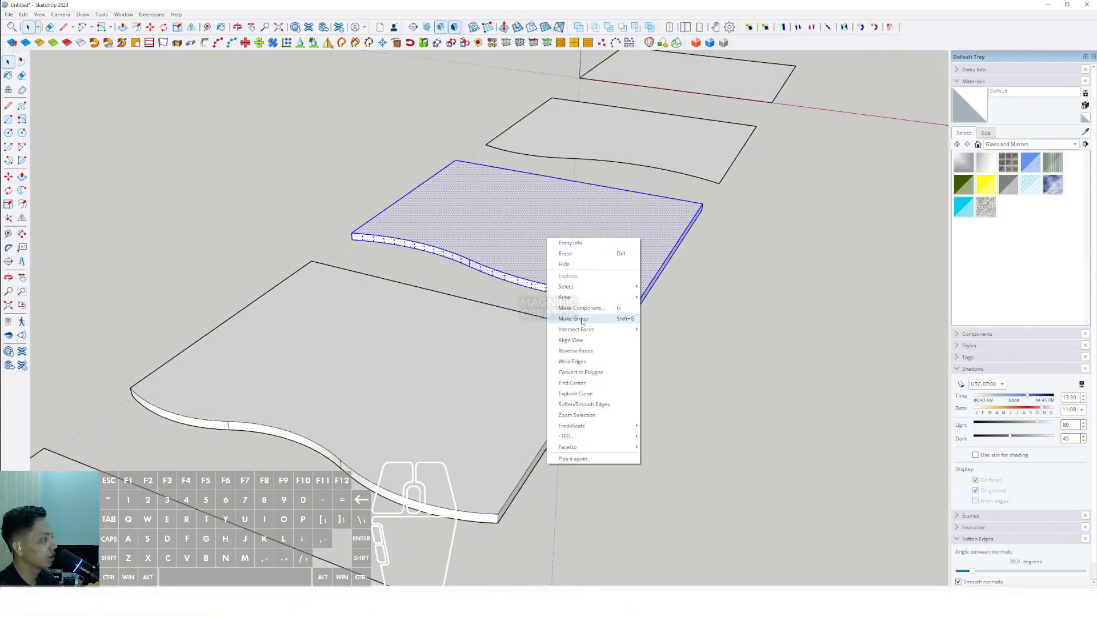
pyautogui.click(581, 321)
# - Push/pull the second panel to the same thickness and make it a group
pyautogui.keyDown('shift'); pyautogui.moveTo(557, 269); pyautogui.dragTo(494, 350, button='middle'); pyautogui.keyUp('shift')
pyautogui.doubleClick(560, 209)
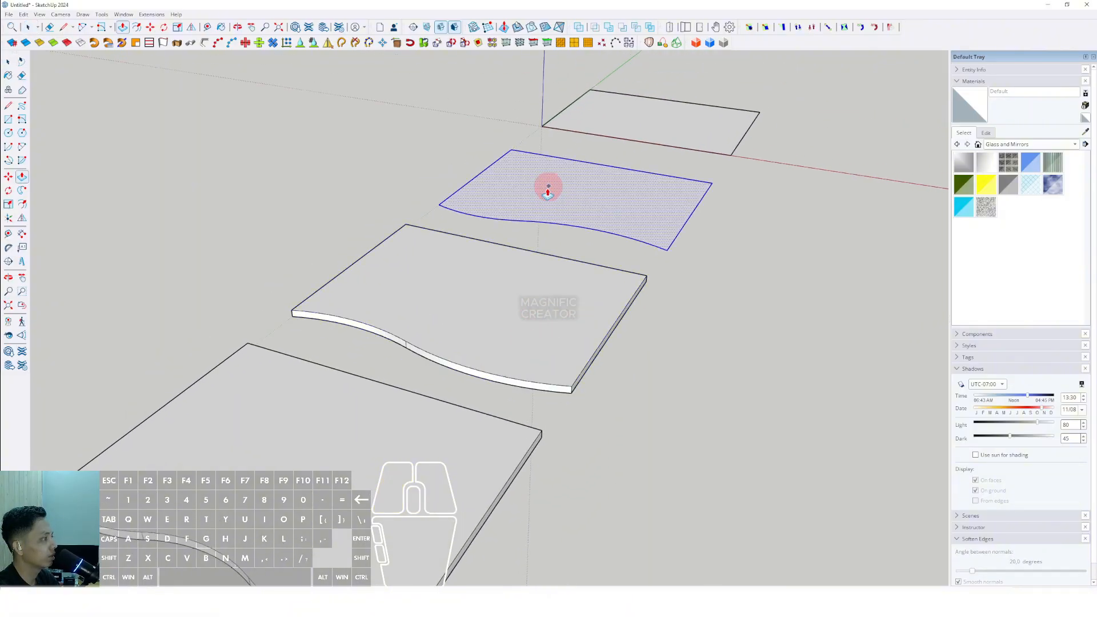
pyautogui.click(549, 186)
pyautogui.click(481, 284)
pyautogui.press('space')
pyautogui.scroll(-1, 563, 201)
pyautogui.tripleClick(562, 201)
pyautogui.rightClick(562, 197)
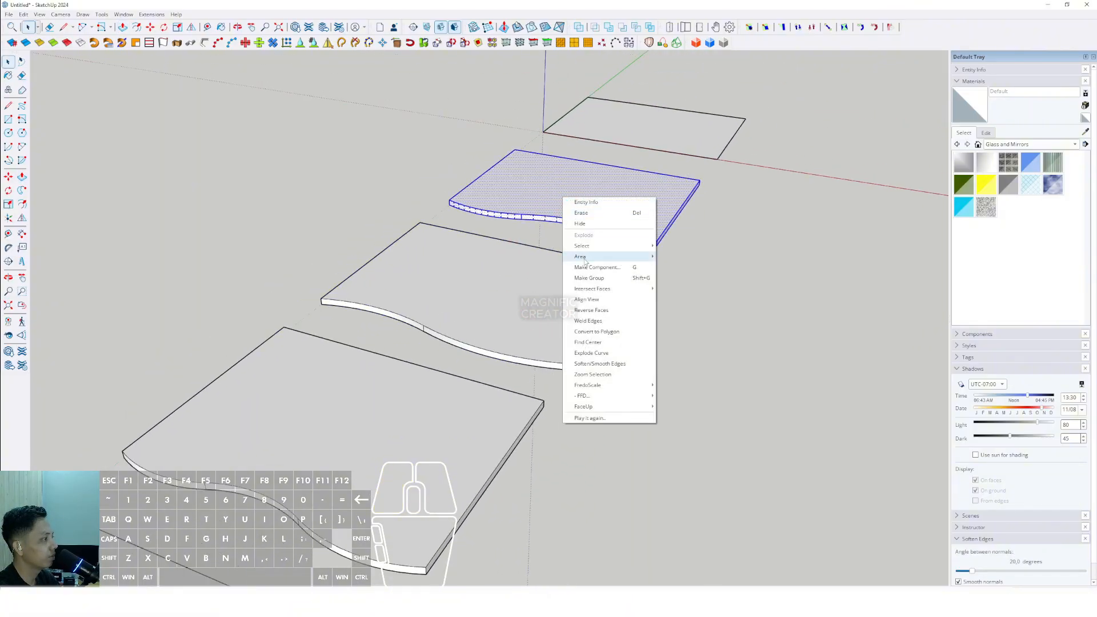
pyautogui.click(586, 278)
# - Convert the sixth panel's group into a component with the default definition name
pyautogui.scroll(-4, 532, 246)
pyautogui.scroll(1, 396, 353)
pyautogui.moveTo(397, 352); pyautogui.dragTo(422, 343, button='middle')
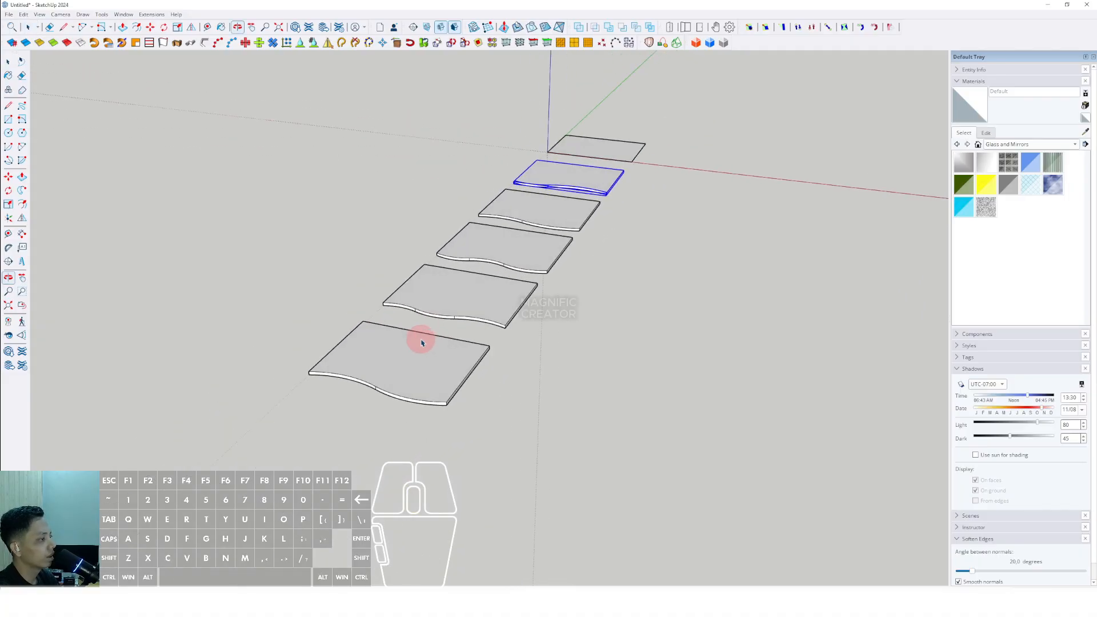
pyautogui.scroll(2, 421, 343)
pyautogui.tripleClick(424, 351)
pyautogui.rightClick(423, 350)
pyautogui.click(453, 421)
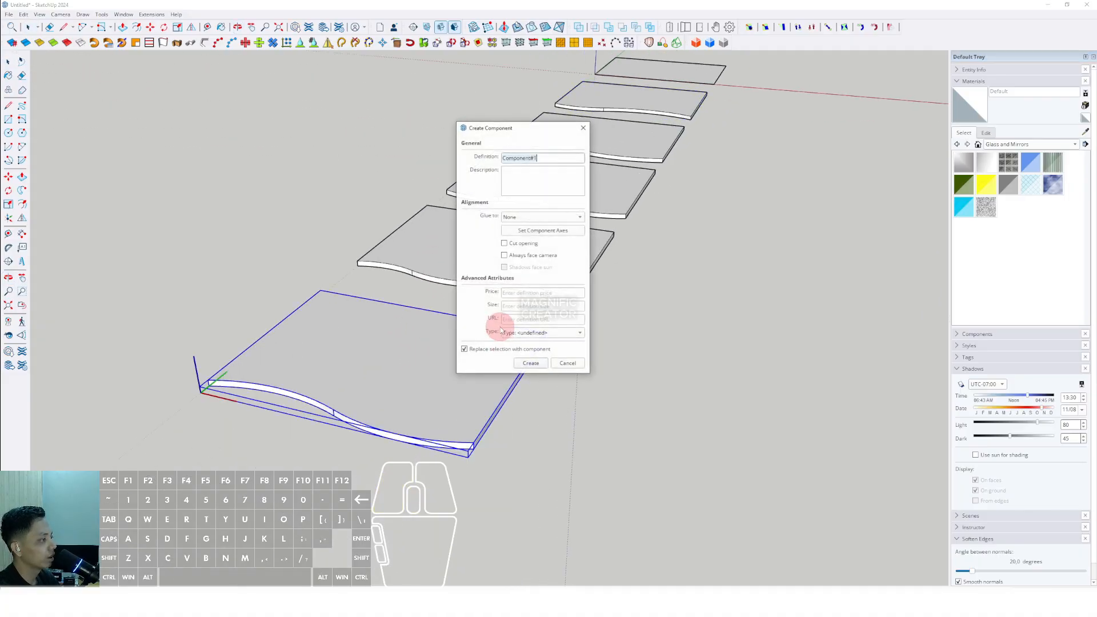
pyautogui.click(535, 366)
# - Convert the fifth panel's group into a component with the default definition name
pyautogui.scroll(-2, 500, 249)
pyautogui.tripleClick(499, 249)
pyautogui.rightClick(499, 249)
pyautogui.click(521, 311)
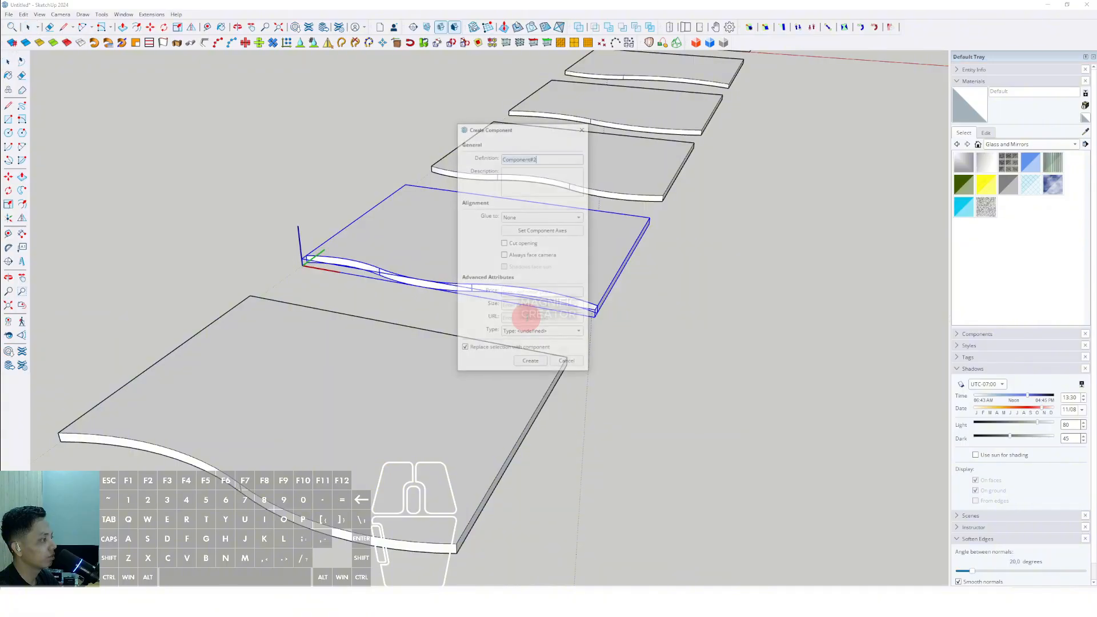
pyautogui.click(532, 364)
# - Convert the fourth panel's group into a component with the default definition name
pyautogui.scroll(-2, 578, 225)
pyautogui.scroll(1, 490, 254)
pyautogui.tripleClick(490, 255)
pyautogui.rightClick(497, 255)
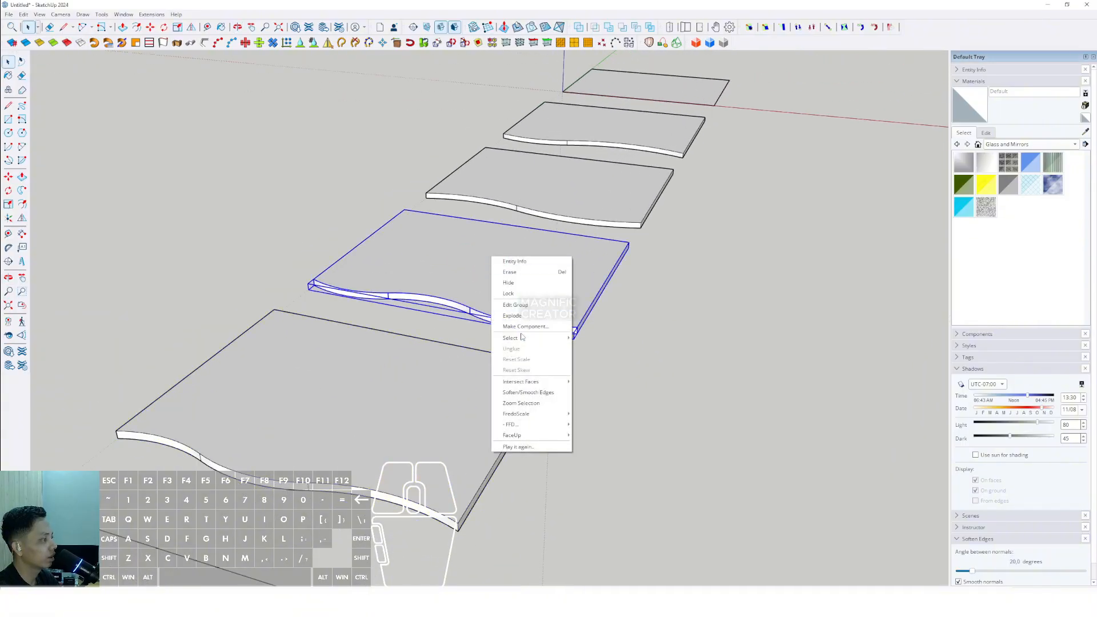
pyautogui.click(519, 326)
pyautogui.click(530, 360)
# - Convert the third panel's group into a component with the default definition name
pyautogui.scroll(-2, 503, 342)
pyautogui.tripleClick(517, 226)
pyautogui.rightClick(517, 226)
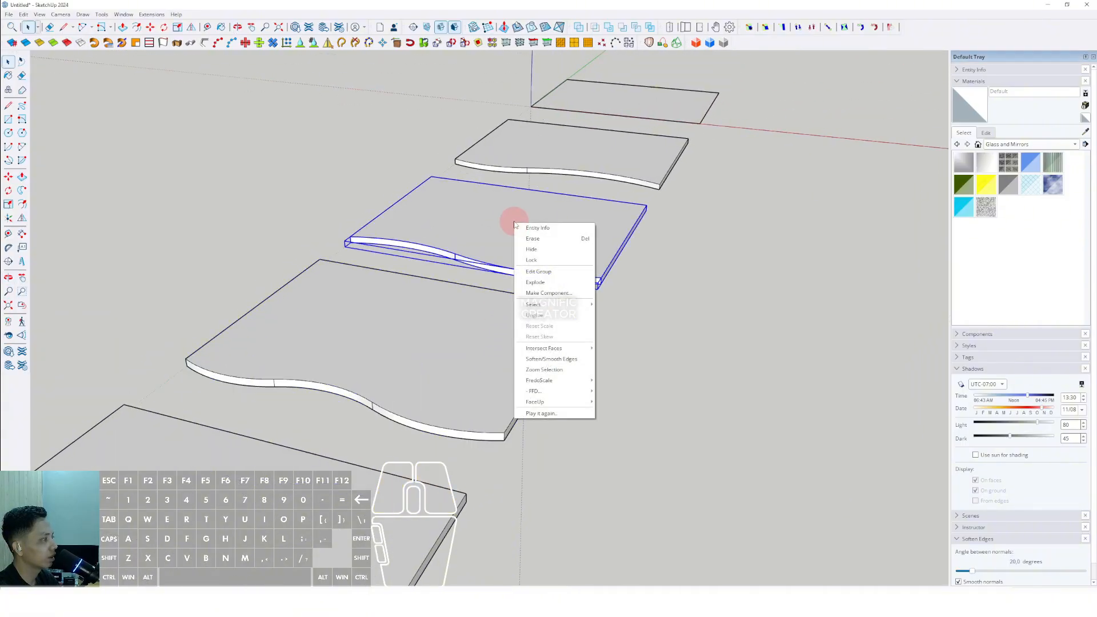
pyautogui.click(537, 293)
pyautogui.click(526, 350)
# - Convert the second panel's group into a component with the default definition name
pyautogui.scroll(-2, 544, 228)
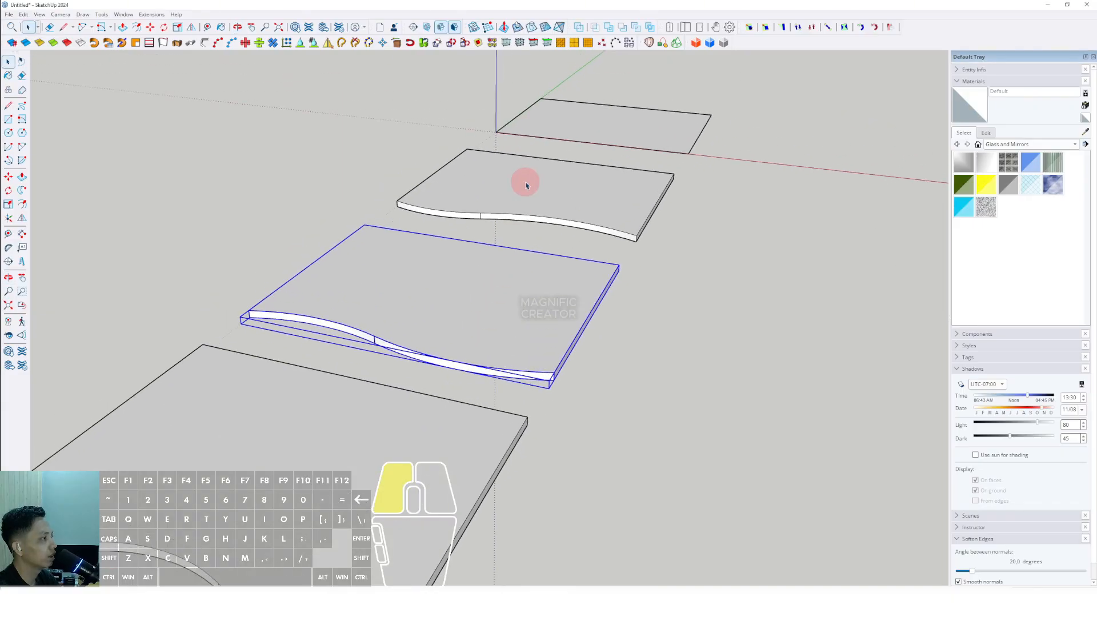
pyautogui.tripleClick(524, 181)
pyautogui.rightClick(524, 182)
pyautogui.click(550, 251)
pyautogui.click(532, 362)
# - Move the second panel component onto the first panel, stacking it a small gap above
pyautogui.scroll(-3, 509, 274)
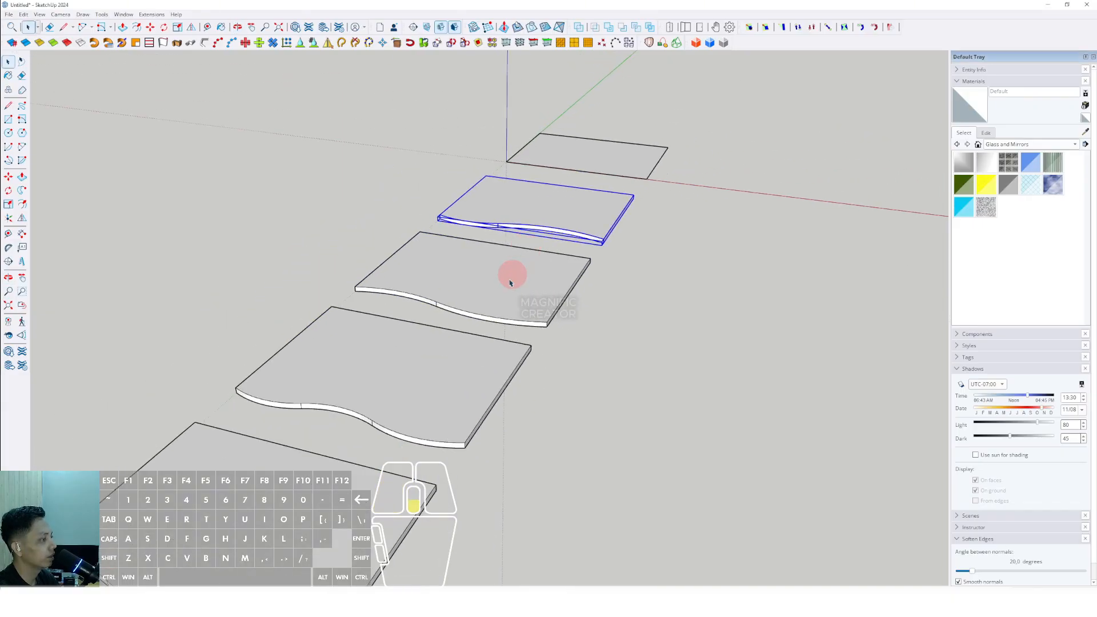
pyautogui.scroll(2, 426, 344)
pyautogui.click(438, 324)
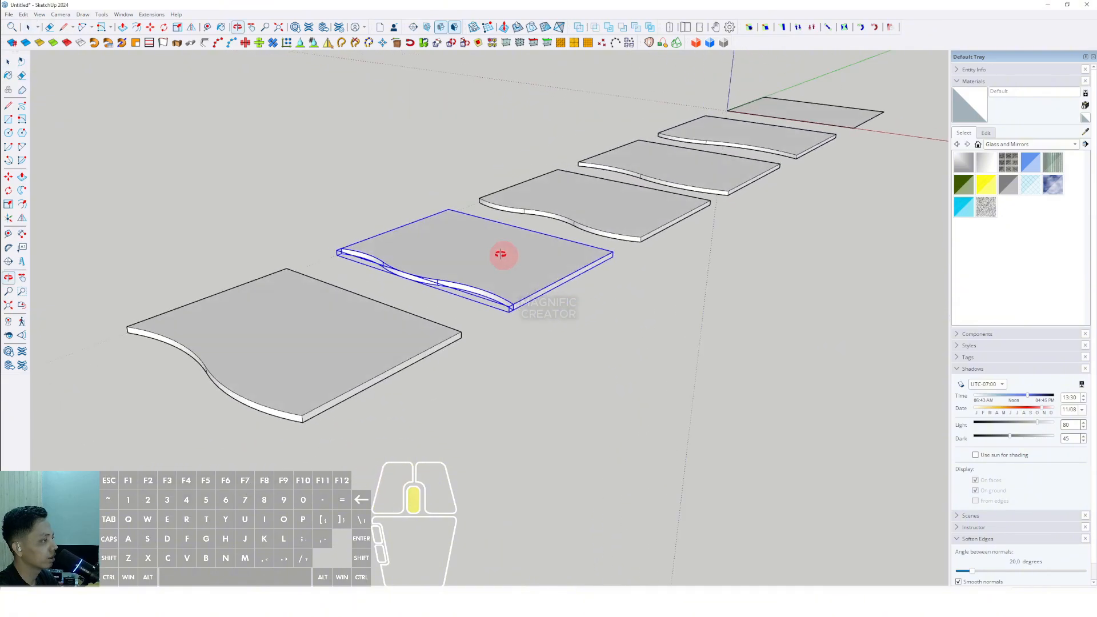
pyautogui.keyDown('shift'); pyautogui.moveTo(502, 252); pyautogui.dragTo(584, 273, button='middle'); pyautogui.keyUp('shift')
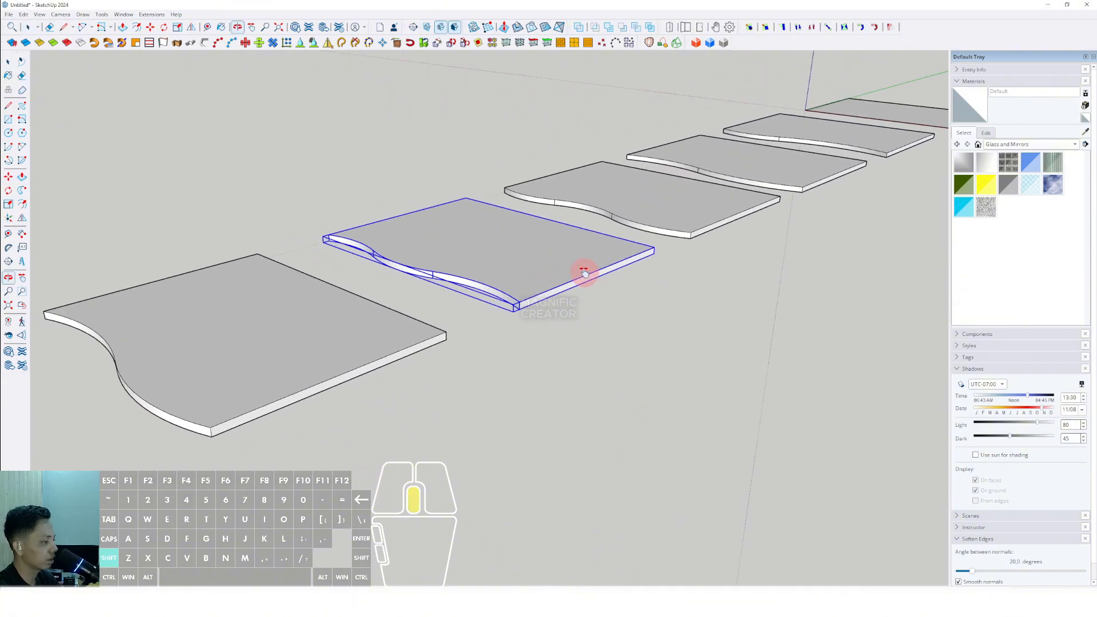
pyautogui.click(647, 253)
pyautogui.scroll(2, 444, 328)
pyautogui.click(445, 313)
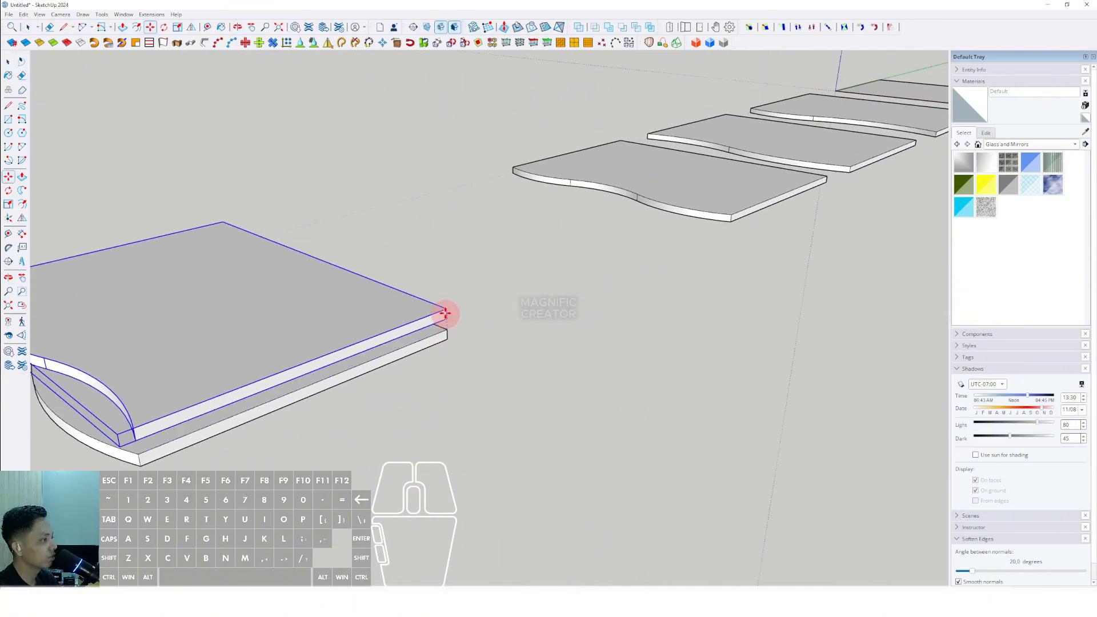
pyautogui.scroll(-2, 445, 313)
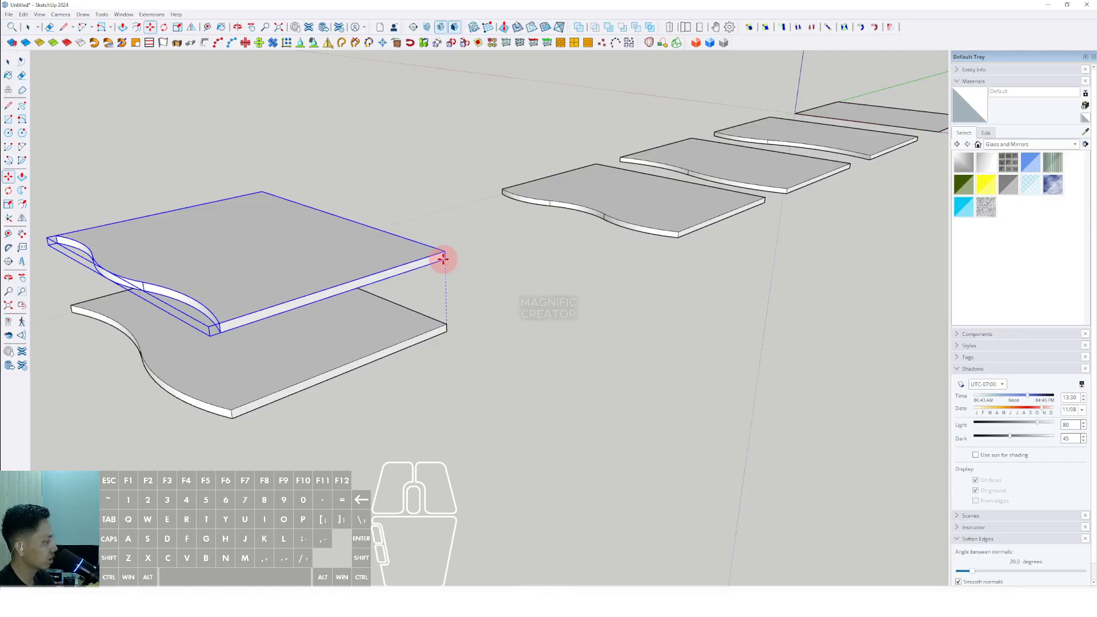
pyautogui.press('Return')
pyautogui.scroll(1, 392, 309)
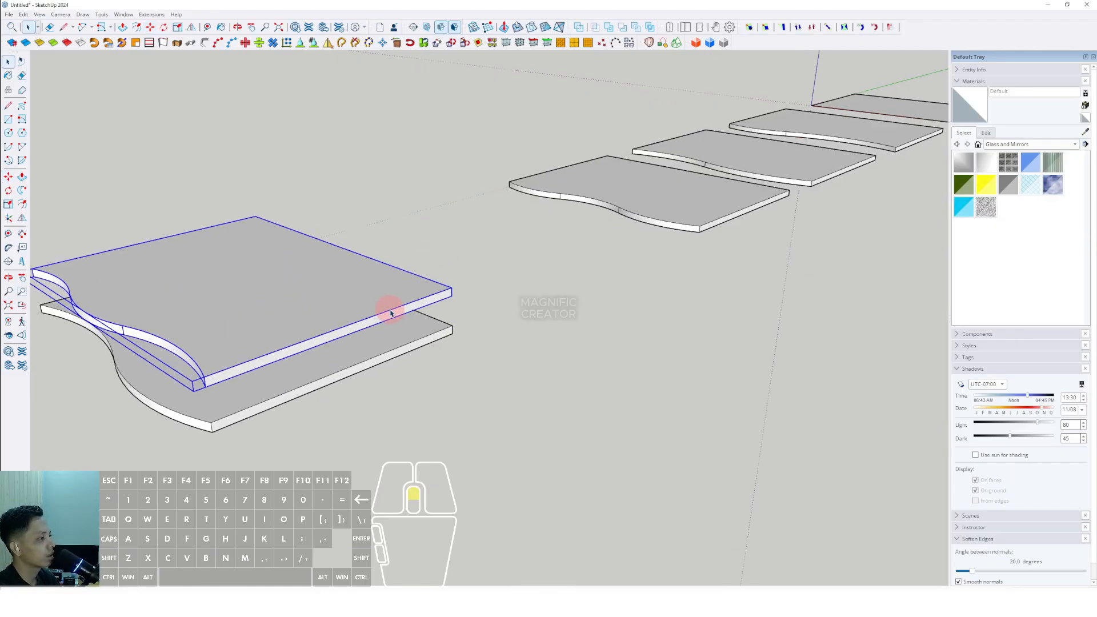
pyautogui.moveTo(392, 309); pyautogui.dragTo(401, 315, button='middle')
pyautogui.press('space')
# - Move the third panel component and stack it above the second panel
pyautogui.click(725, 220)
pyautogui.scroll(2, 751, 198)
pyautogui.moveTo(751, 198); pyautogui.dragTo(661, 214, button='middle')
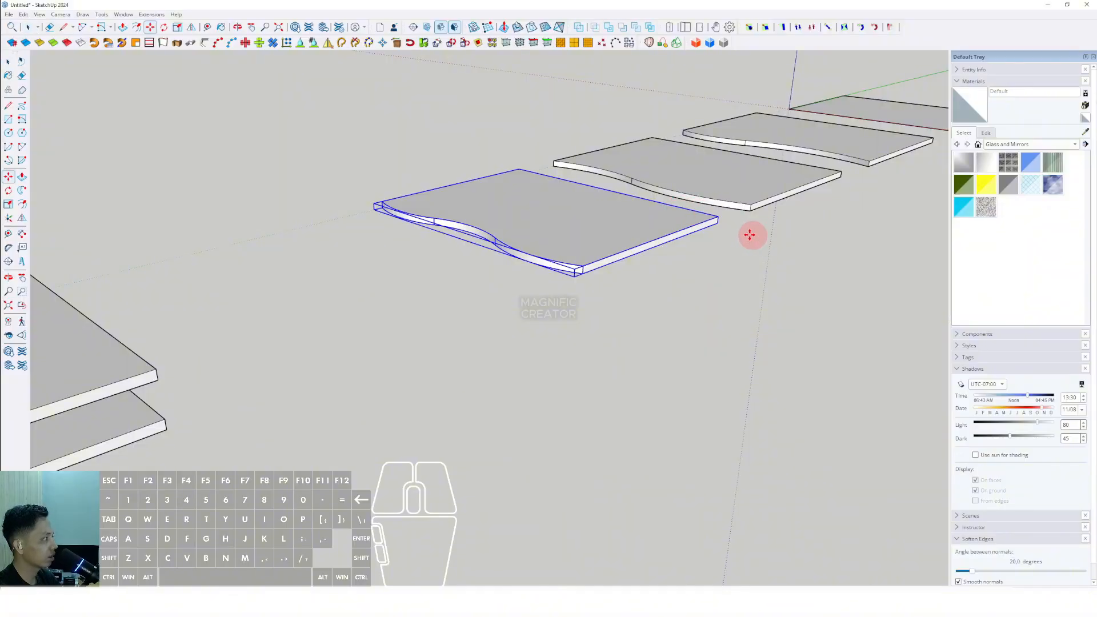
pyautogui.scroll(1, 730, 227)
pyautogui.click(714, 221)
pyautogui.scroll(-3, 715, 221)
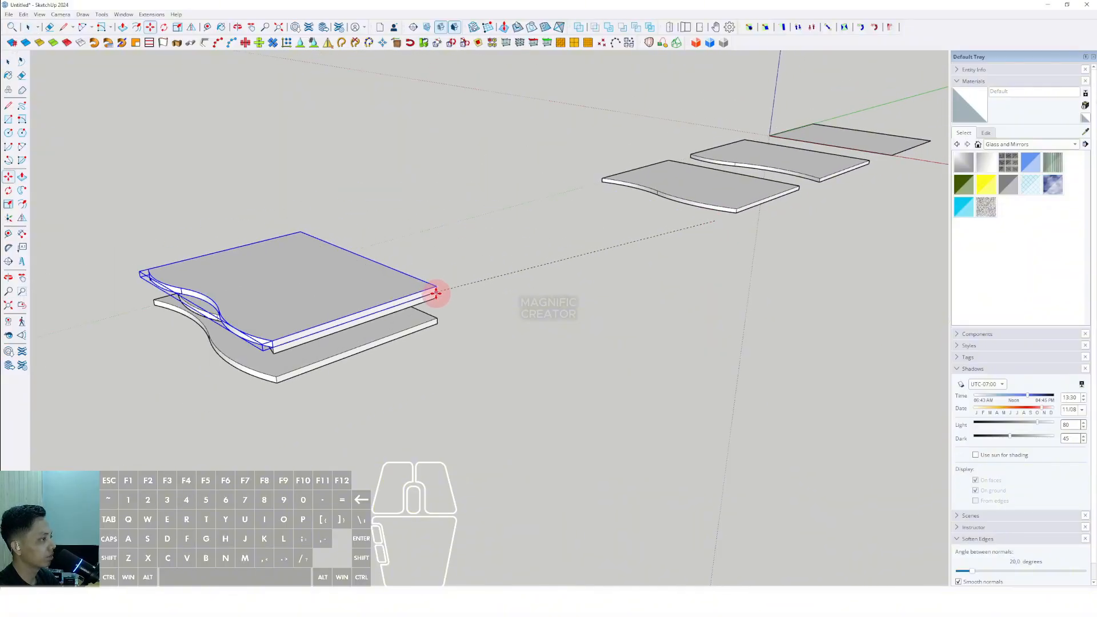
pyautogui.moveTo(436, 293)
pyautogui.mouseDown(button='middle')
pyautogui.moveTo(403, 296)
pyautogui.moveTo(449, 276)
pyautogui.mouseUp(button='middle')
pyautogui.click(445, 271)
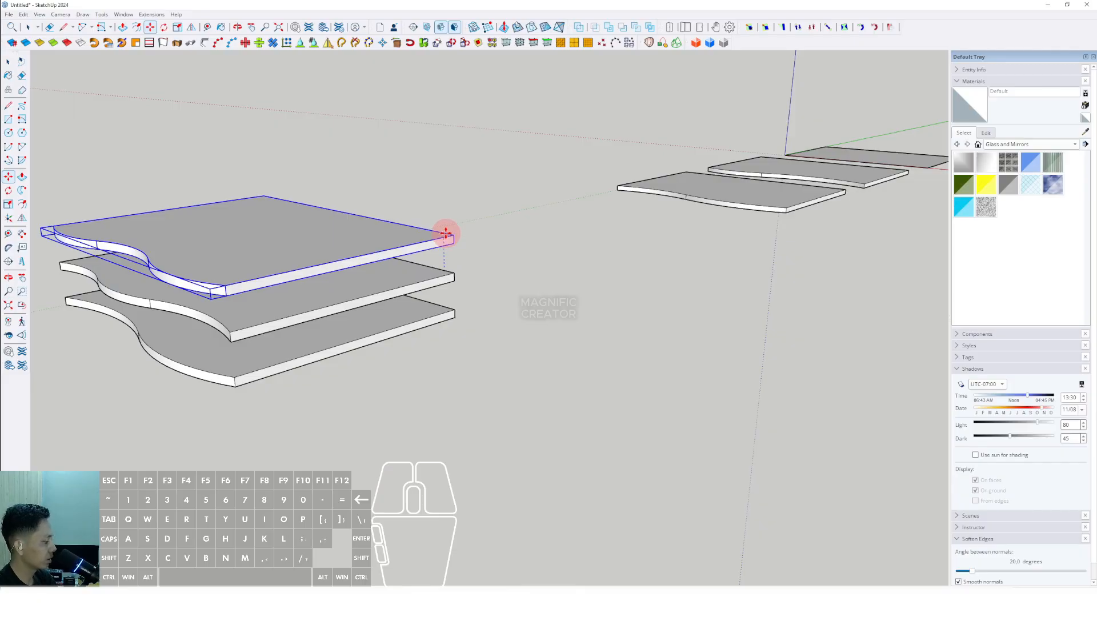
pyautogui.press('space')
# - Move the fourth panel component and stack it above the third panel
pyautogui.keyDown('shift'); pyautogui.moveTo(761, 199); pyautogui.dragTo(592, 309, button='middle'); pyautogui.keyUp('shift')
pyautogui.scroll(4, 640, 306)
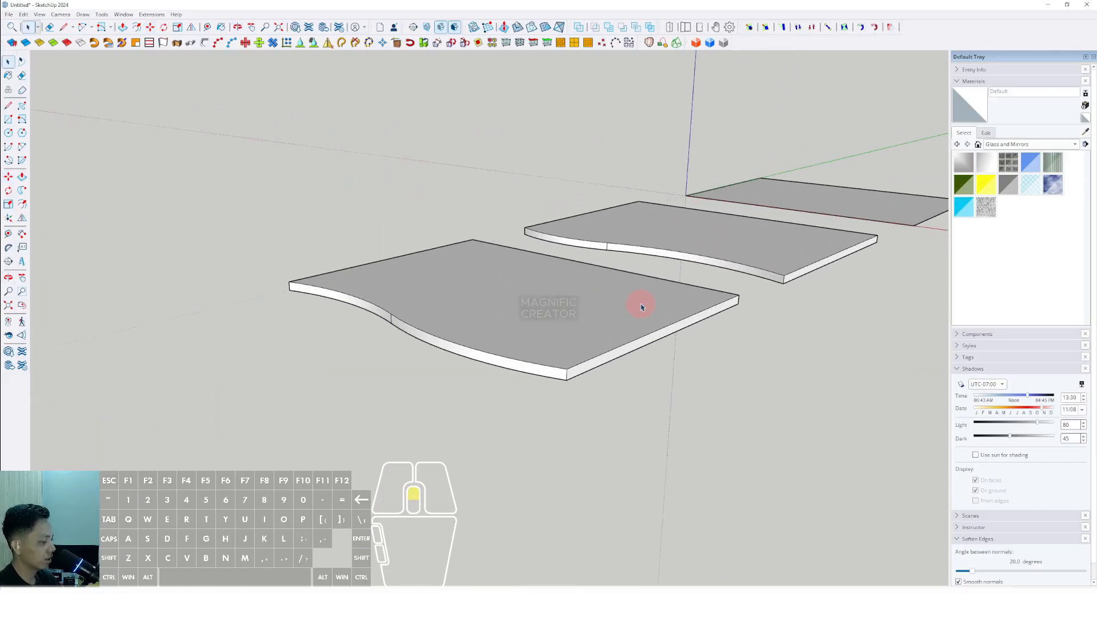
pyautogui.click(684, 308)
pyautogui.press('m')
pyautogui.click(737, 305)
pyautogui.scroll(-5, 716, 254)
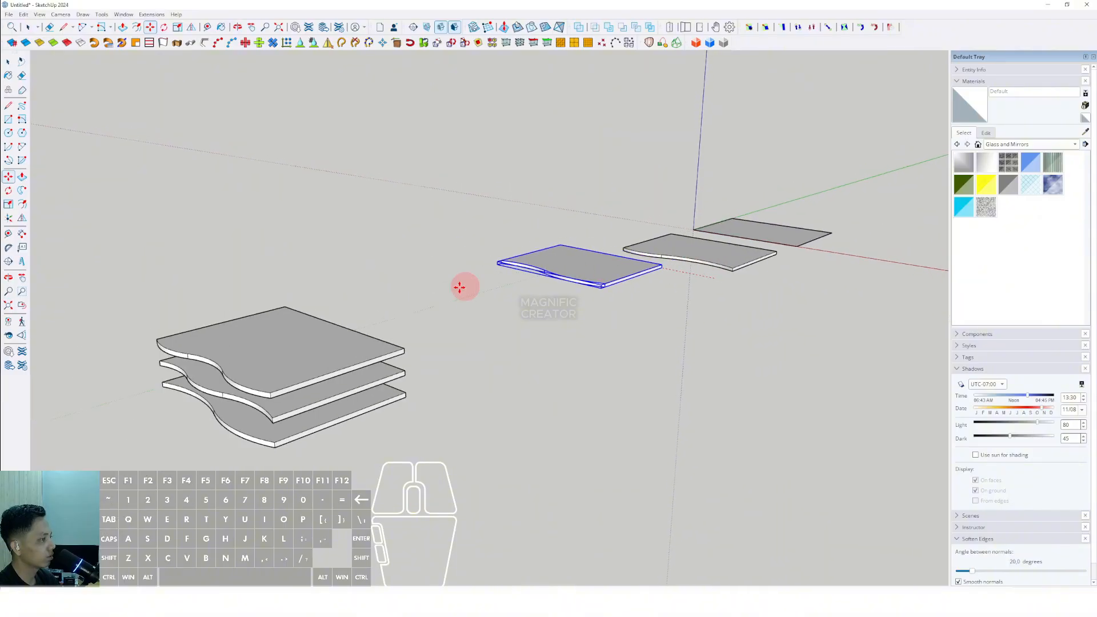
pyautogui.scroll(3, 417, 324)
pyautogui.click(401, 359)
pyautogui.scroll(2, 402, 358)
pyautogui.click(406, 353)
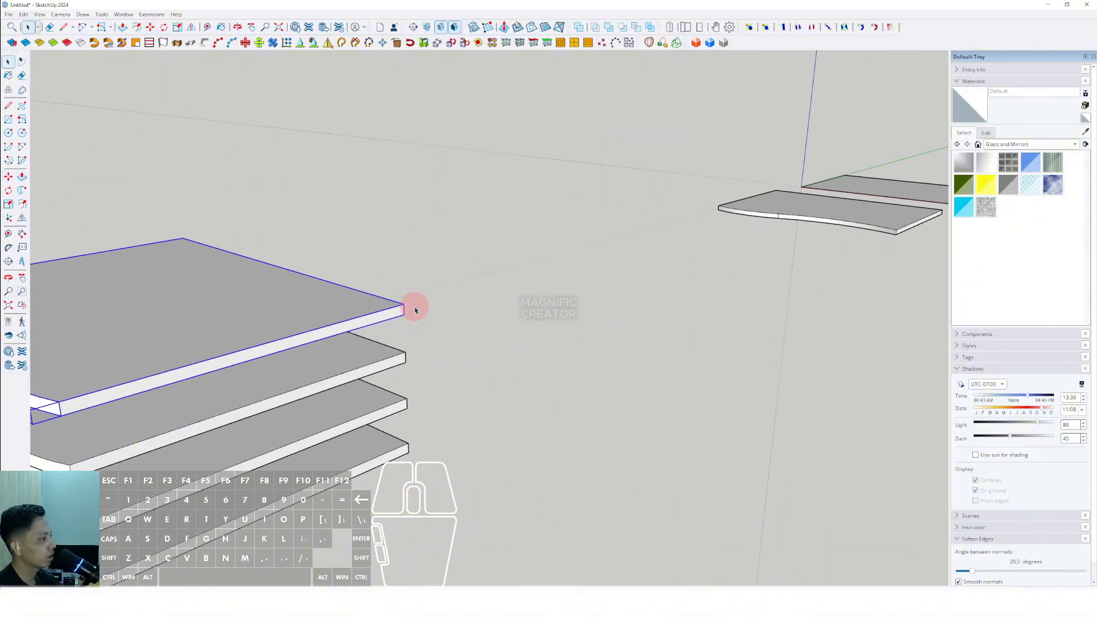
# - Move the fifth panel component and stack it on top of the pile with the same gap
pyautogui.scroll(-3, 416, 309)
pyautogui.scroll(4, 776, 264)
pyautogui.click(815, 250)
pyautogui.keyDown('shift'); pyautogui.moveTo(815, 250); pyautogui.dragTo(747, 256, button='middle'); pyautogui.keyUp('shift')
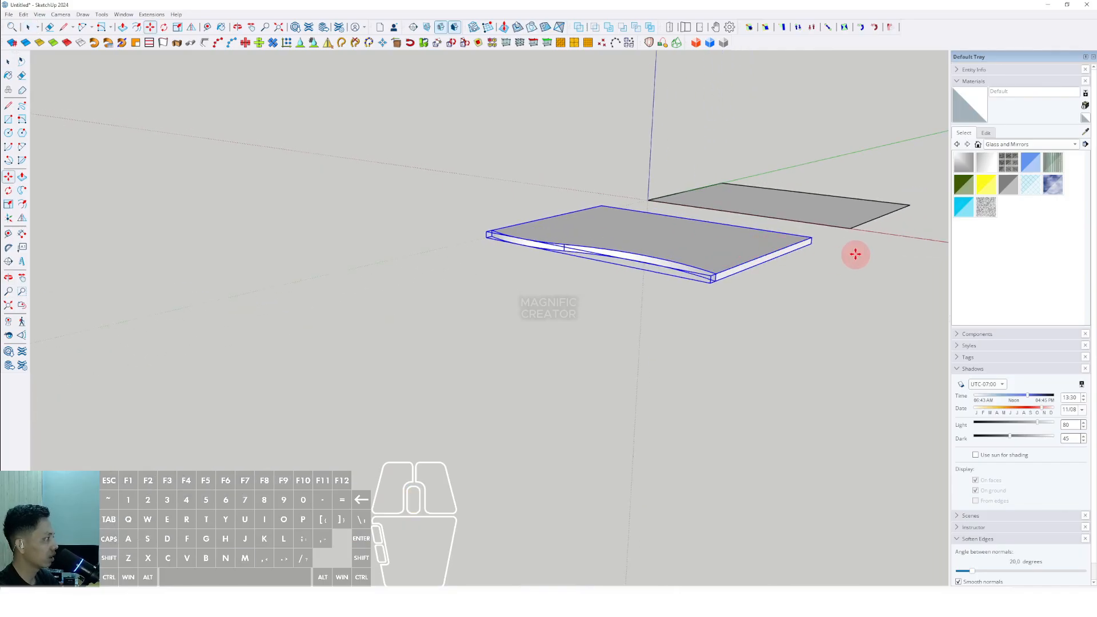
pyautogui.click(809, 243)
pyautogui.scroll(-3, 802, 240)
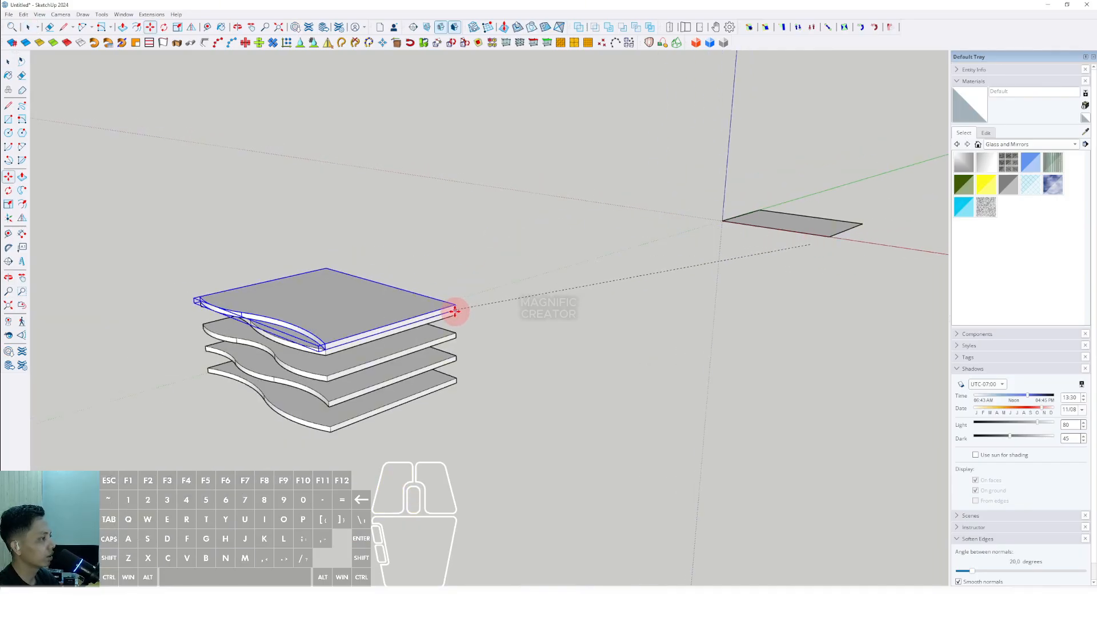
pyautogui.click(436, 315)
pyautogui.press('space')
pyautogui.scroll(3, 451, 313)
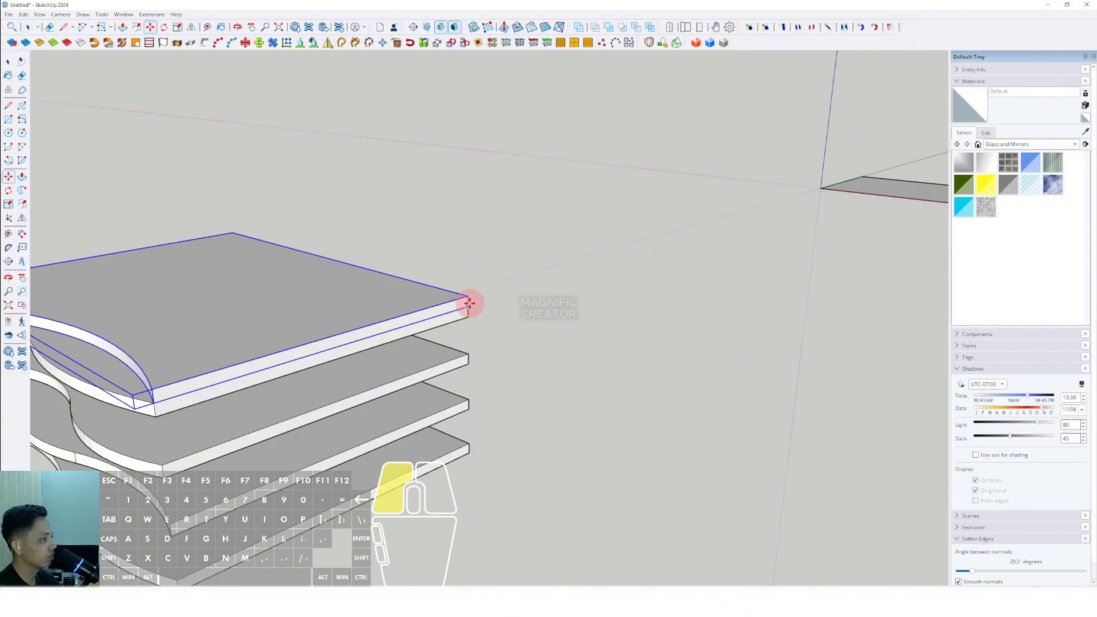
pyautogui.moveTo(469, 303); pyautogui.dragTo(466, 272)
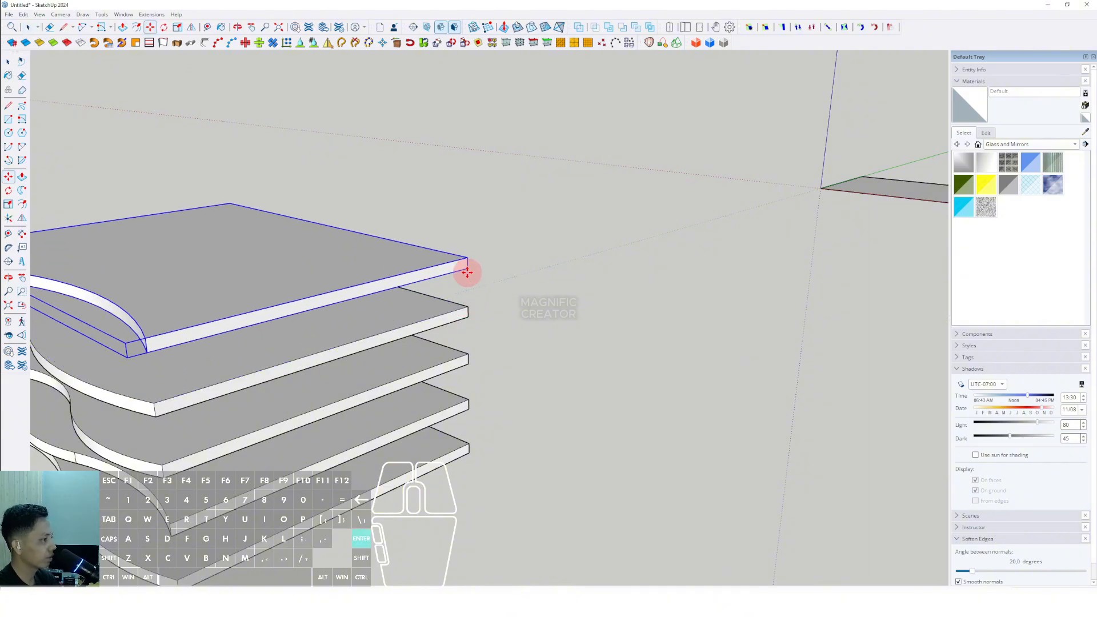
pyautogui.press('space')
# - Select all five stacked panels and group them together
pyautogui.scroll(-5, 289, 367)
pyautogui.moveTo(289, 367)
pyautogui.mouseDown(button='middle')
pyautogui.moveTo(443, 311)
pyautogui.moveTo(473, 339)
pyautogui.moveTo(599, 319)
pyautogui.moveTo(558, 421)
pyautogui.moveTo(577, 431)
pyautogui.moveTo(613, 355)
pyautogui.moveTo(367, 328)
pyautogui.moveTo(485, 324)
pyautogui.moveTo(360, 404)
pyautogui.moveTo(415, 417)
pyautogui.moveTo(503, 362)
pyautogui.moveTo(482, 385)
pyautogui.moveTo(477, 352)
pyautogui.moveTo(497, 404)
pyautogui.mouseUp(button='middle')
pyautogui.scroll(-3, 415, 417)
pyautogui.moveTo(588, 470); pyautogui.dragTo(434, 347)
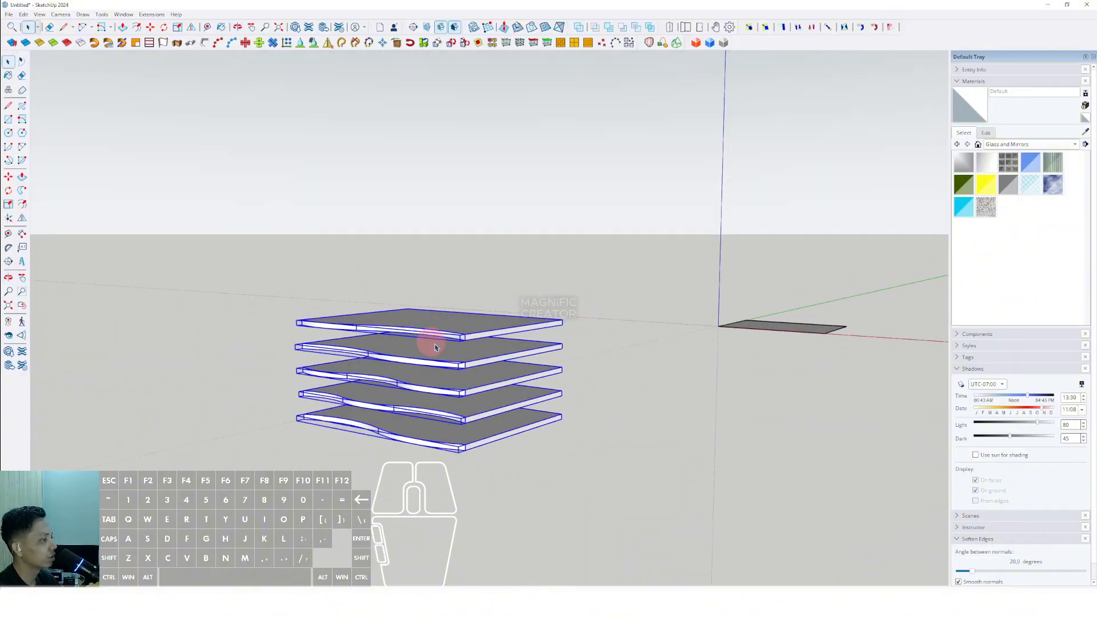
pyautogui.moveTo(435, 348); pyautogui.dragTo(481, 387, button='middle')
pyautogui.rightClick(472, 352)
pyautogui.click(505, 449)
# - Copy the five-panel stack upward repeatedly to build a tall tower of panels
pyautogui.moveTo(518, 399); pyautogui.dragTo(518, 212)
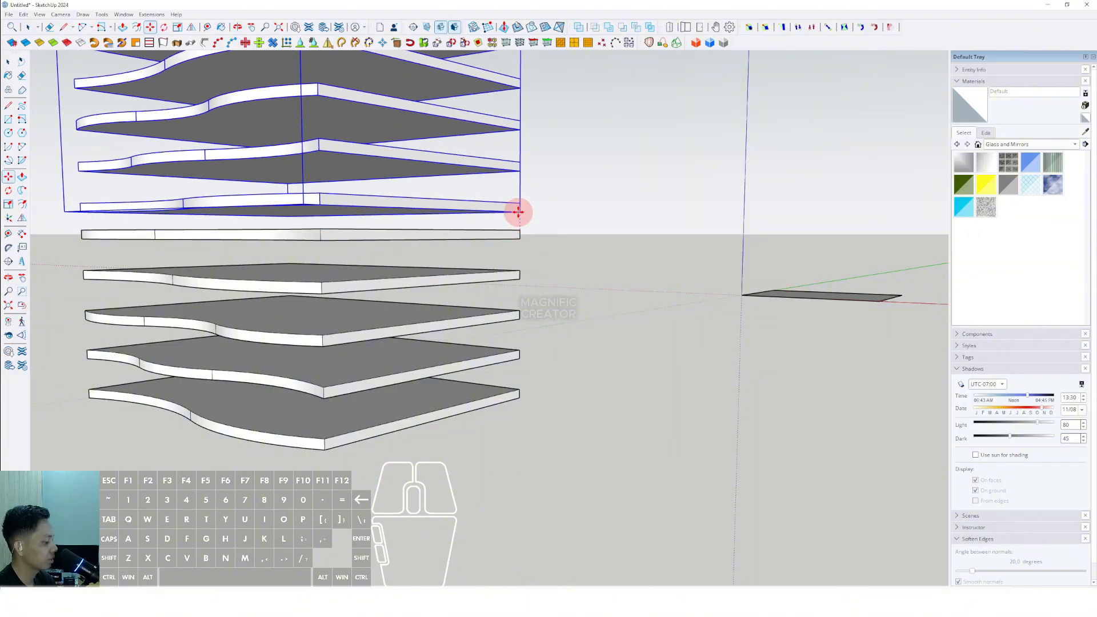
pyautogui.press('Return')
pyautogui.scroll(-6, 458, 225)
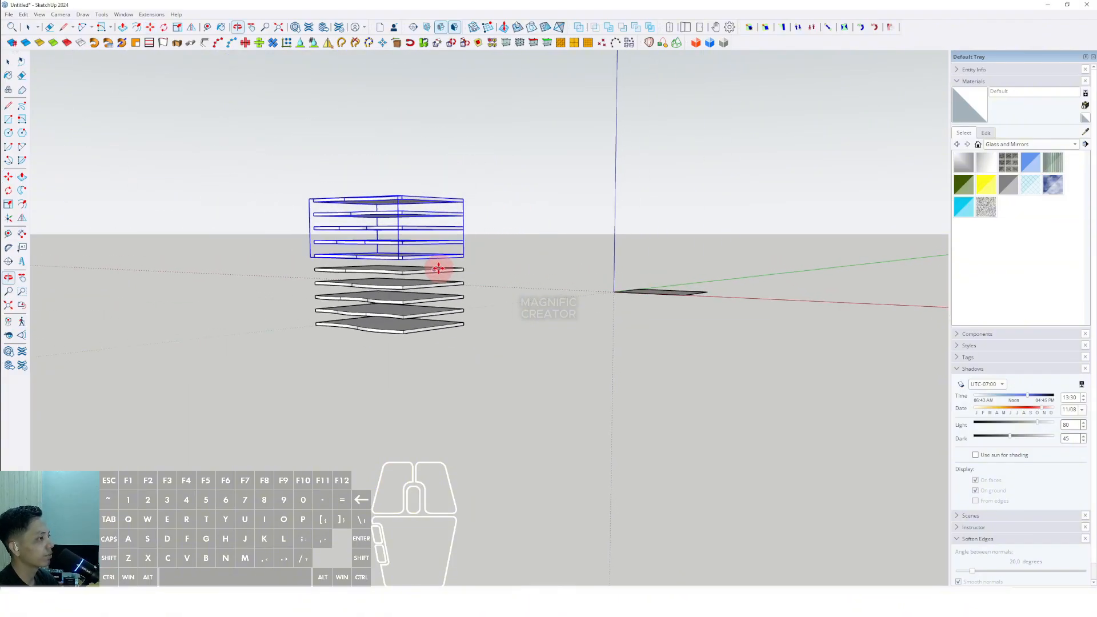
pyautogui.scroll(6, 453, 265)
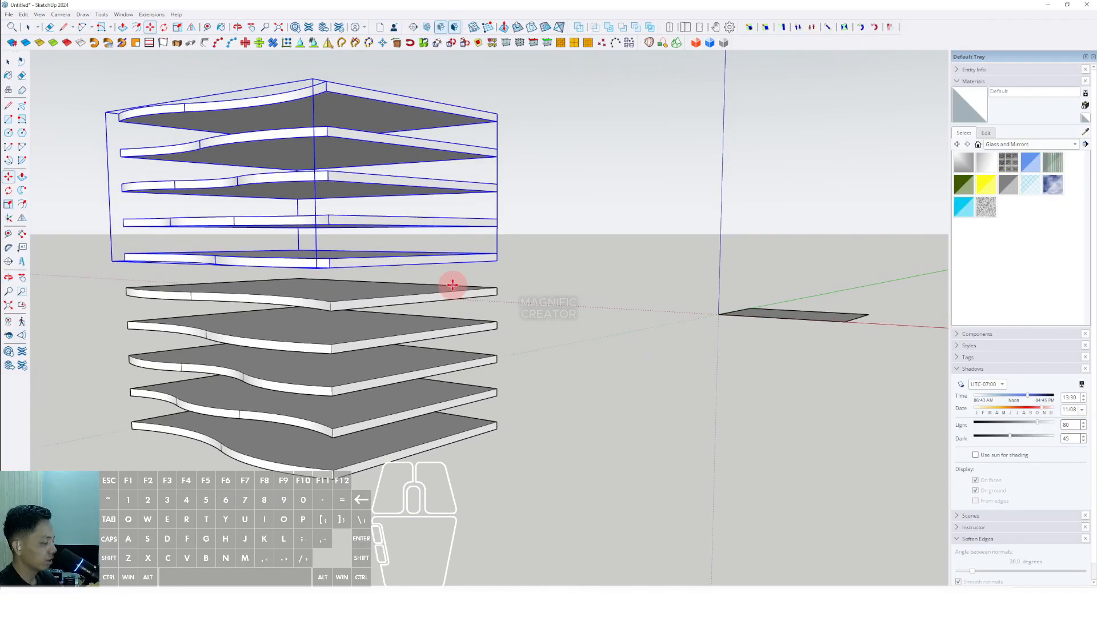
pyautogui.press('space')
pyautogui.press('m')
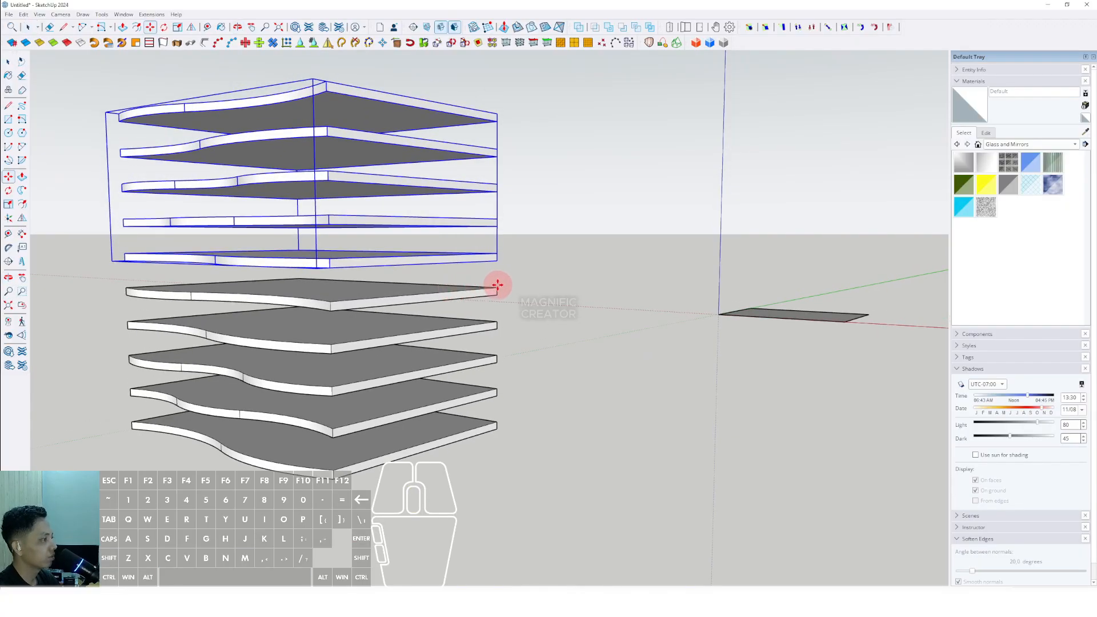
pyautogui.click(493, 286)
pyautogui.scroll(-2, 492, 263)
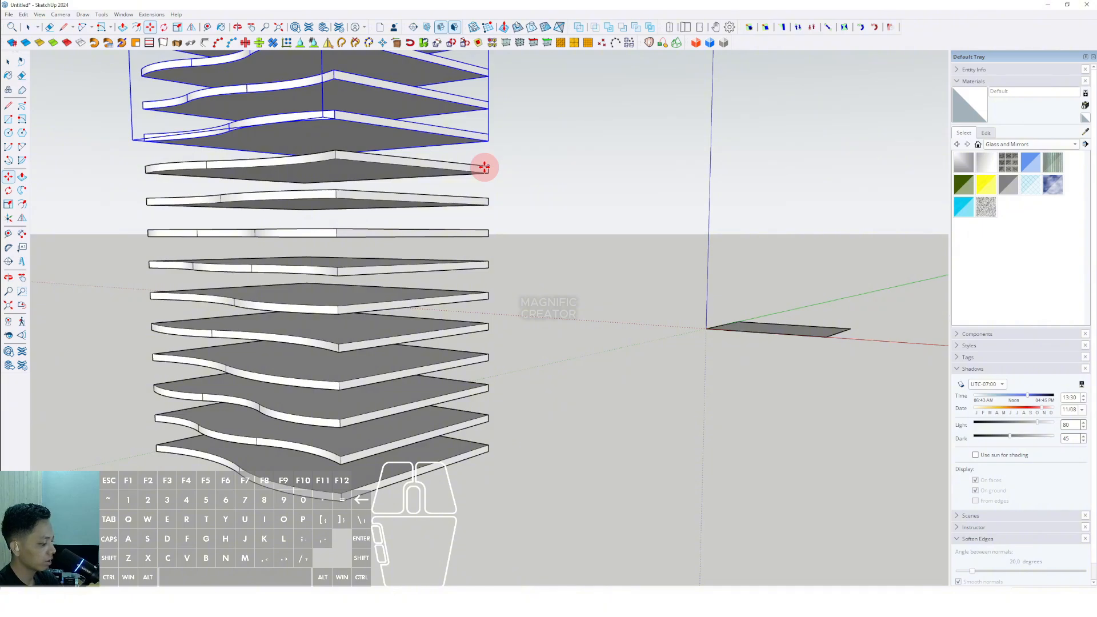
pyautogui.click(485, 167)
pyautogui.press('space')
# - Orbit and zoom around the tower to inspect the stacked wavy panels
pyautogui.scroll(-6, 448, 335)
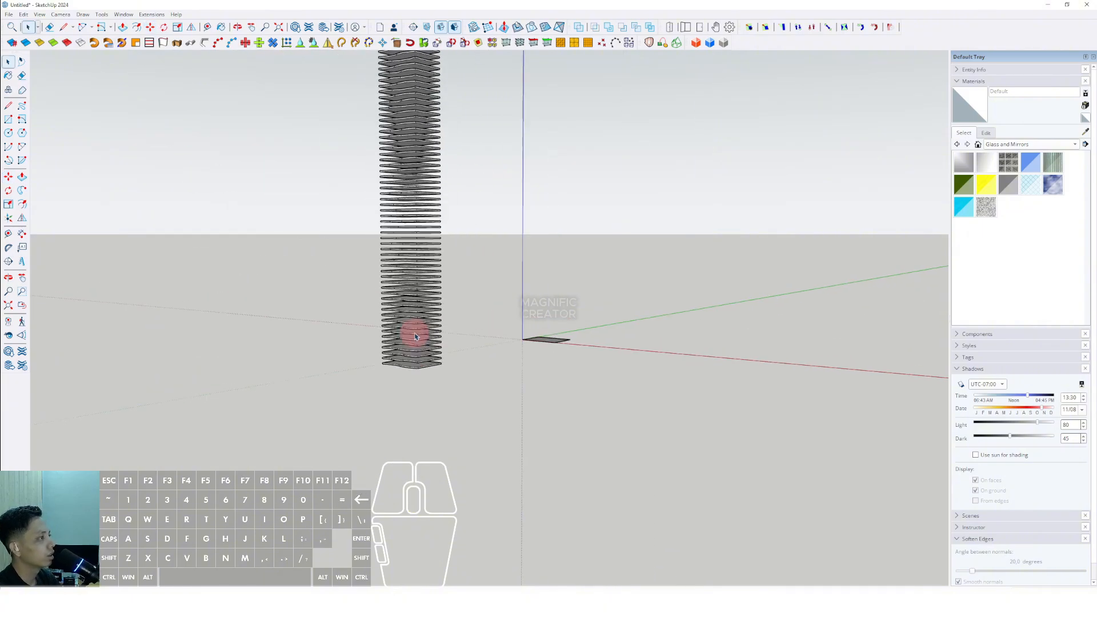
pyautogui.scroll(-1, 416, 328)
pyautogui.moveTo(416, 328); pyautogui.dragTo(548, 336, button='middle')
pyautogui.scroll(4, 443, 289)
pyautogui.scroll(-2, 443, 384)
pyautogui.keyDown('shift'); pyautogui.moveTo(443, 289); pyautogui.dragTo(453, 238, button='middle'); pyautogui.keyUp('shift')
pyautogui.scroll(2, 450, 287)
pyautogui.keyDown('shift'); pyautogui.moveTo(443, 332); pyautogui.dragTo(455, 326, button='middle'); pyautogui.keyUp('shift')
pyautogui.moveTo(522, 100); pyautogui.dragTo(427, 180)
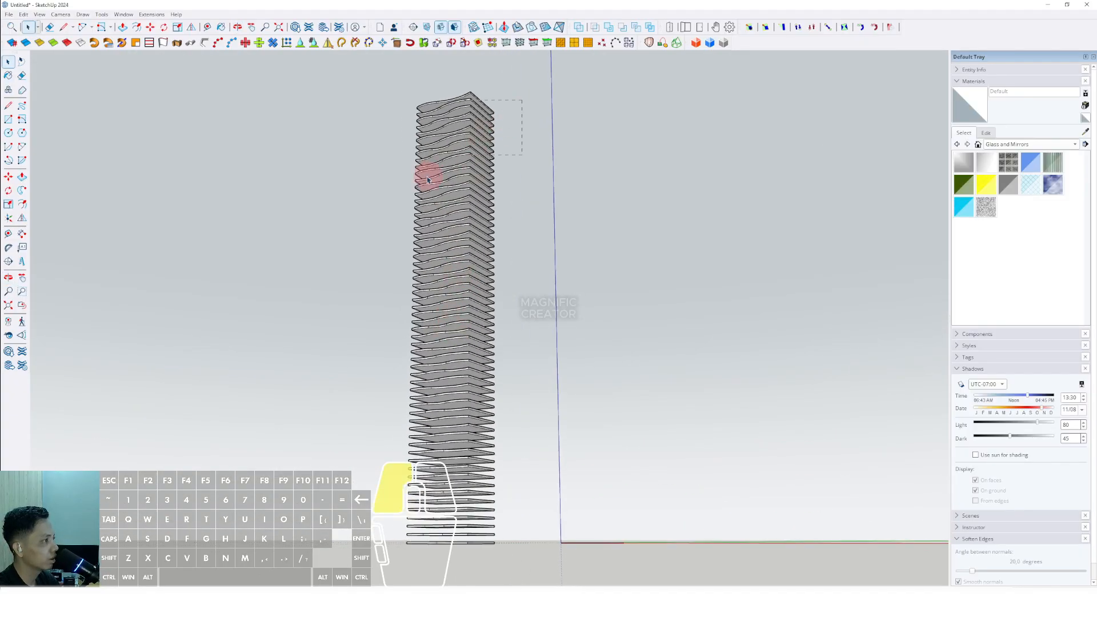
pyautogui.keyDown('shift'); pyautogui.moveTo(448, 390); pyautogui.dragTo(484, 375, button='middle'); pyautogui.keyUp('shift')
pyautogui.moveTo(484, 374); pyautogui.dragTo(605, 411, button='middle')
pyautogui.scroll(2, 495, 376)
pyautogui.moveTo(474, 340); pyautogui.dragTo(411, 305, button='middle')
pyautogui.scroll(2, 477, 330)
pyautogui.scroll(-1, 478, 331)
pyautogui.keyDown('shift'); pyautogui.moveTo(496, 325); pyautogui.dragTo(399, 450, button='middle'); pyautogui.keyUp('shift')
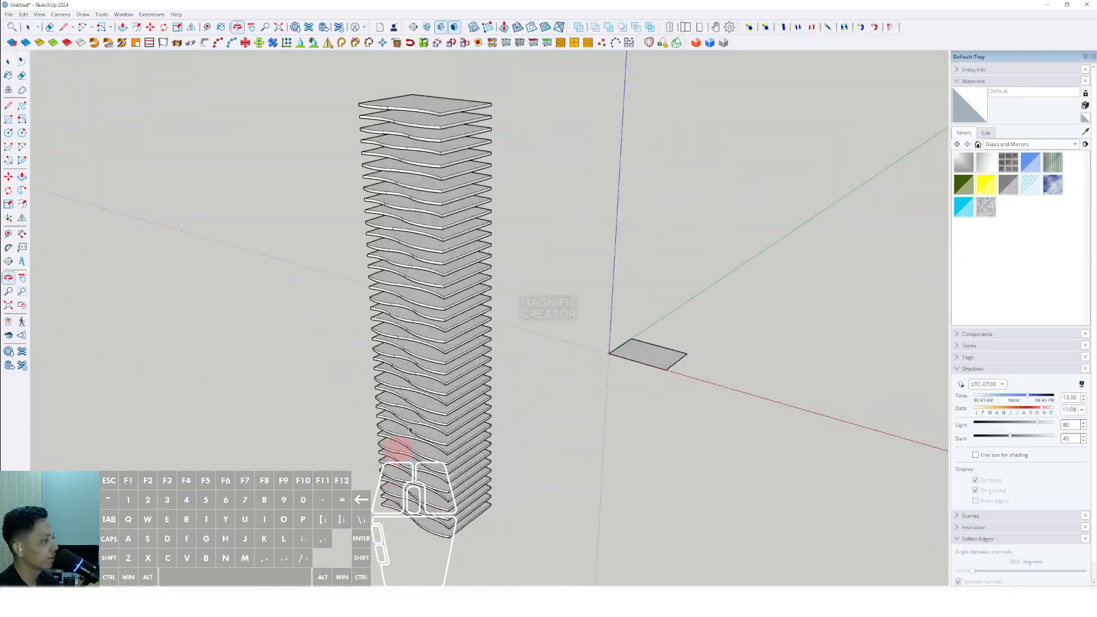
pyautogui.scroll(2, 424, 318)
pyautogui.keyDown('shift'); pyautogui.moveTo(424, 318); pyautogui.dragTo(437, 415, button='middle'); pyautogui.keyUp('shift')
pyautogui.moveTo(437, 414); pyautogui.dragTo(457, 457, button='middle')
pyautogui.moveTo(459, 218); pyautogui.dragTo(446, 310, button='middle')
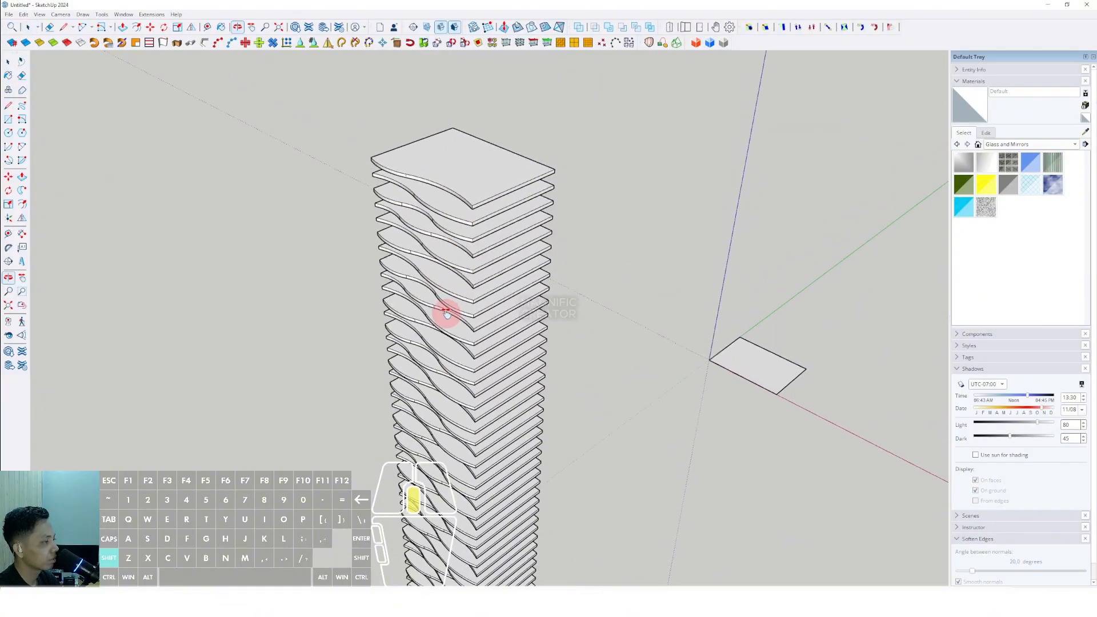
pyautogui.scroll(2, 448, 225)
pyautogui.scroll(6, 448, 221)
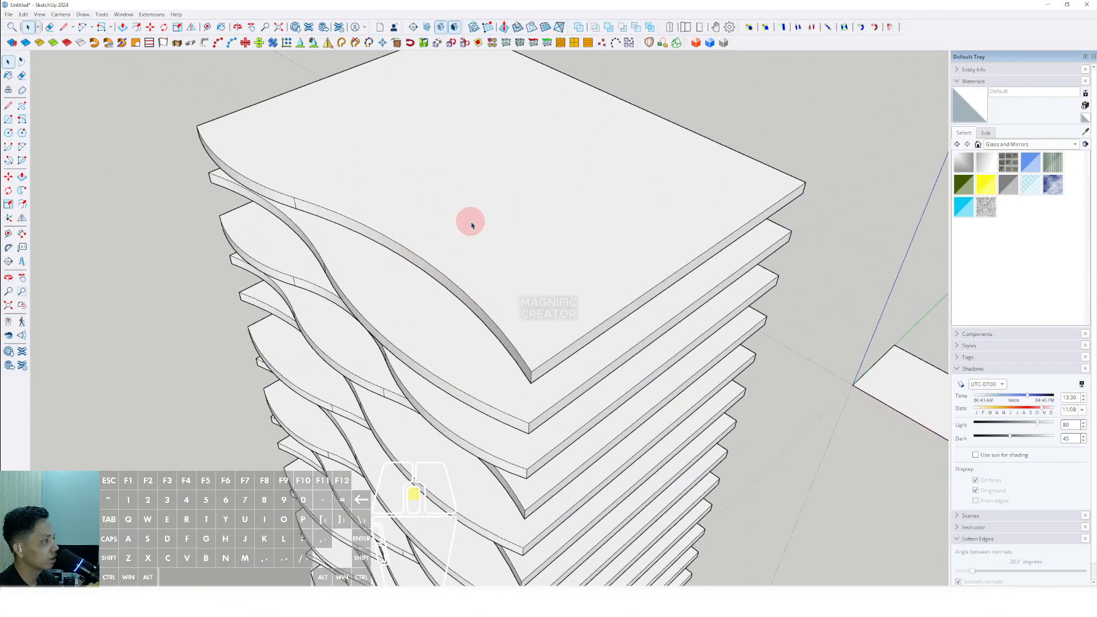
pyautogui.scroll(-2, 346, 295)
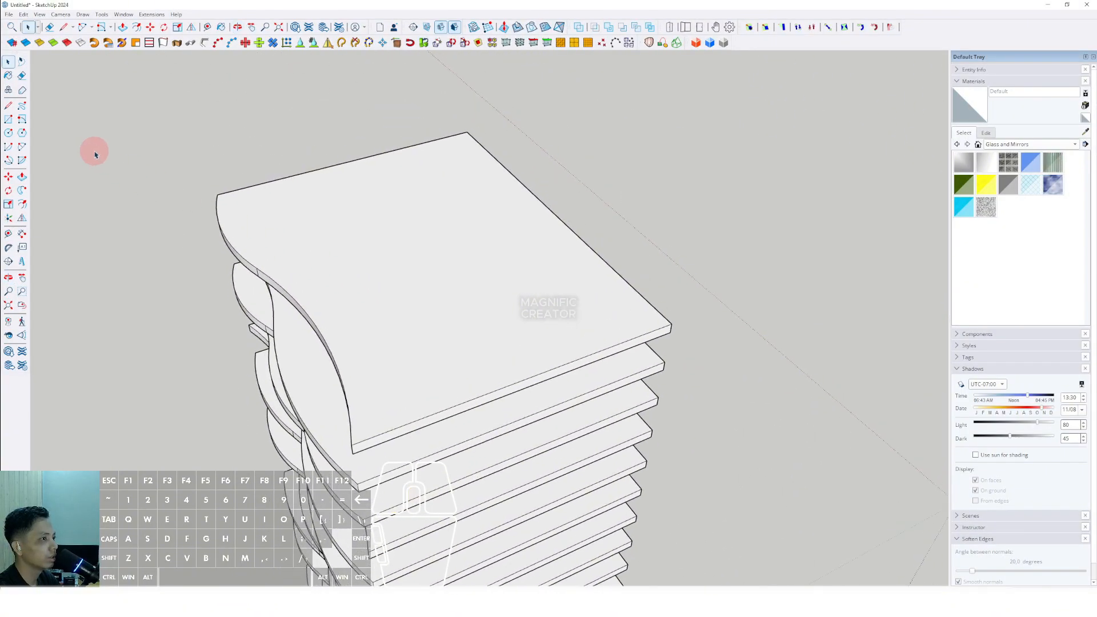
# - Draw an inner rectangle in the middle of the topmost panel's top face
pyautogui.click(8, 120)
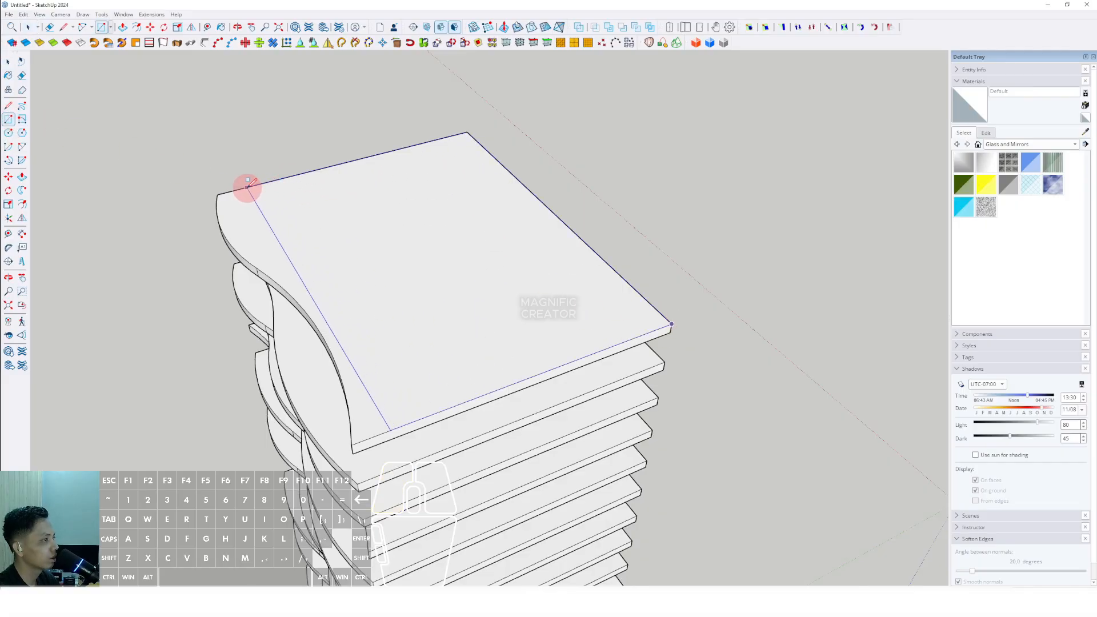
pyautogui.press('space')
pyautogui.click(503, 222)
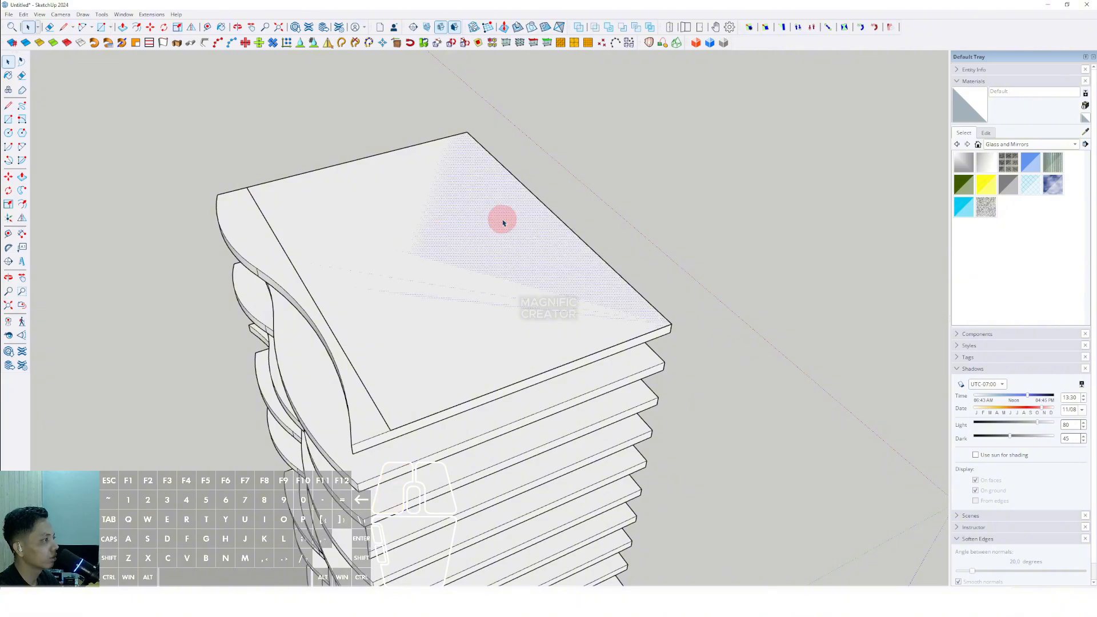
pyautogui.click(519, 201)
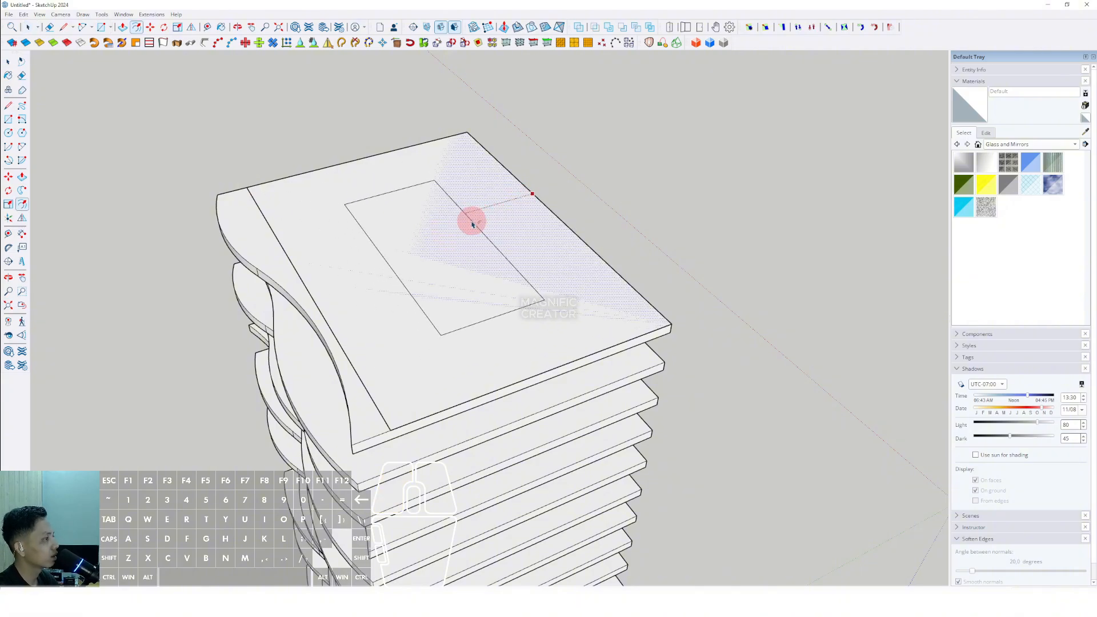
pyautogui.click(472, 224)
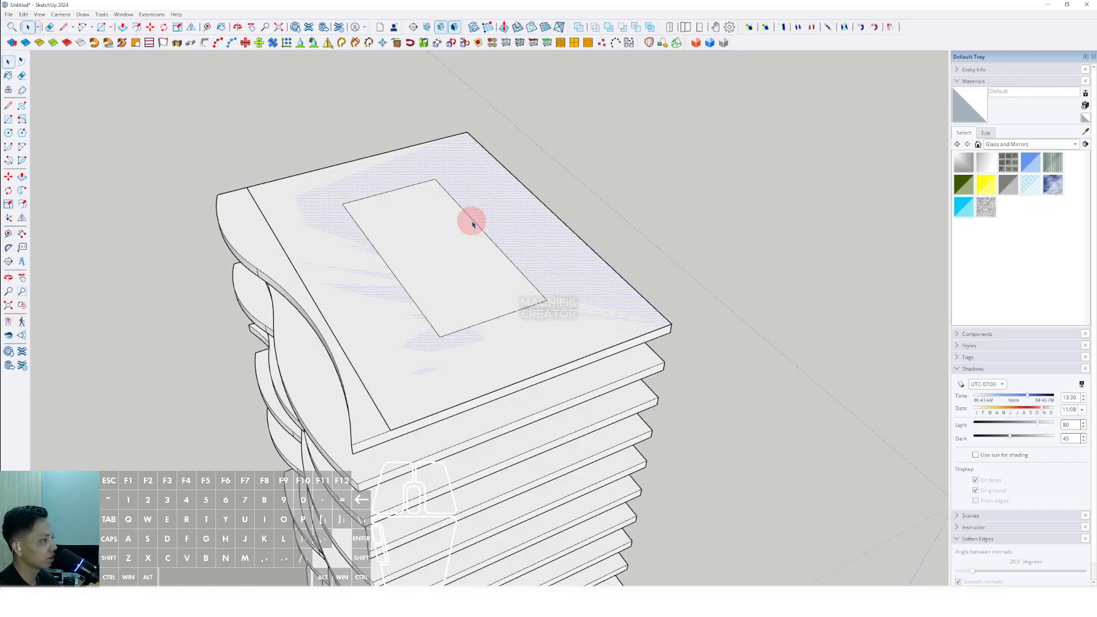
pyautogui.scroll(-1, 468, 227)
pyautogui.moveTo(446, 251); pyautogui.dragTo(428, 301, button='middle')
pyautogui.scroll(2, 365, 276)
pyautogui.hotkey('shift', 'e')
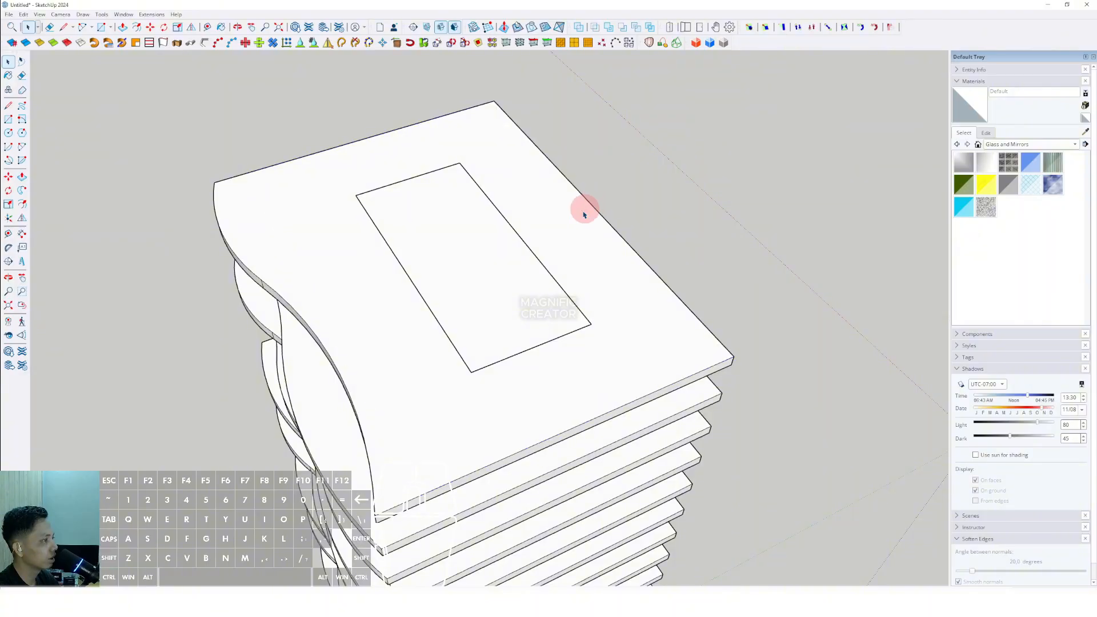
# - Push/pull the inner rectangle on the top panel upward into a block and make it a group
pyautogui.moveTo(583, 209); pyautogui.dragTo(486, 215, button='middle')
pyautogui.press('v')
pyautogui.scroll(-3, 485, 207)
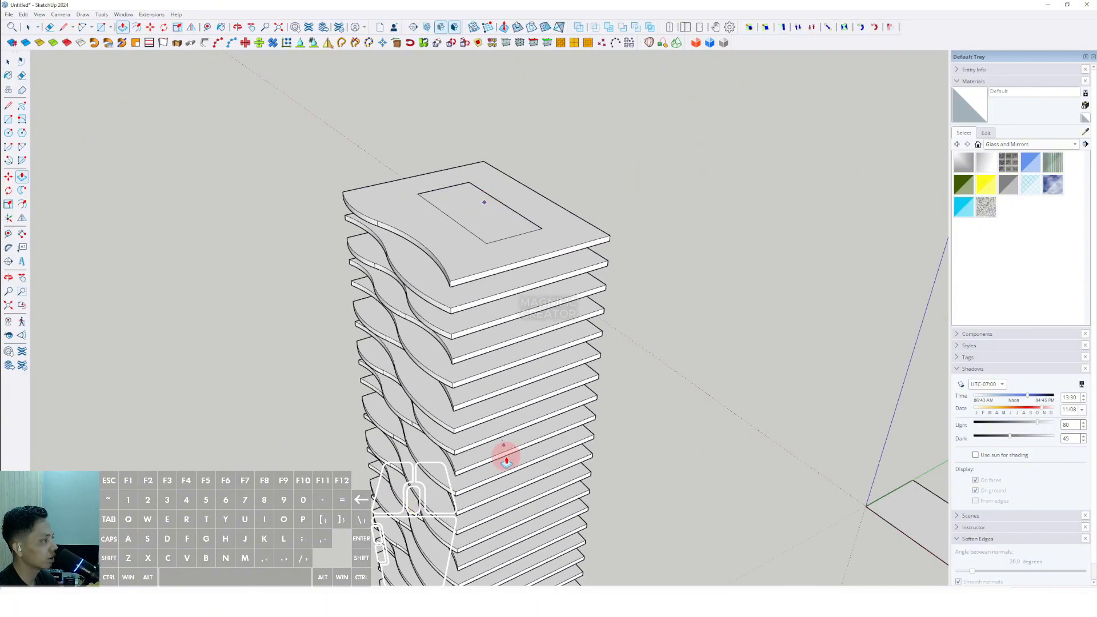
pyautogui.moveTo(502, 452); pyautogui.dragTo(480, 393, button='middle')
pyautogui.scroll(1, 488, 398)
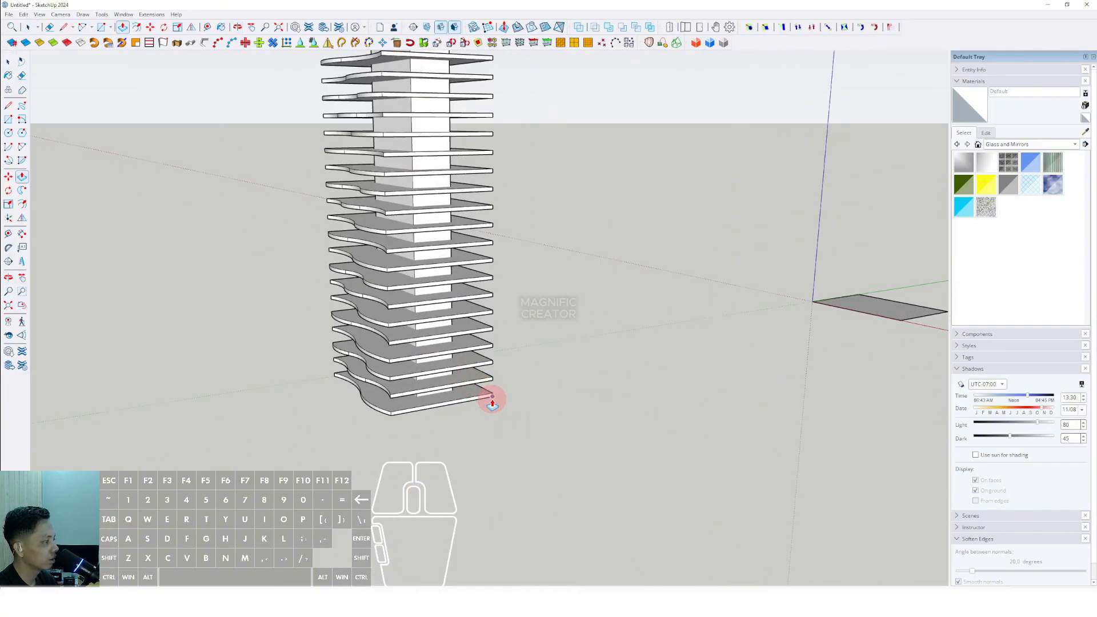
pyautogui.press('space')
pyautogui.scroll(-4, 463, 358)
pyautogui.moveTo(459, 311); pyautogui.dragTo(482, 372, button='middle')
pyautogui.scroll(5, 473, 214)
pyautogui.scroll(2, 473, 215)
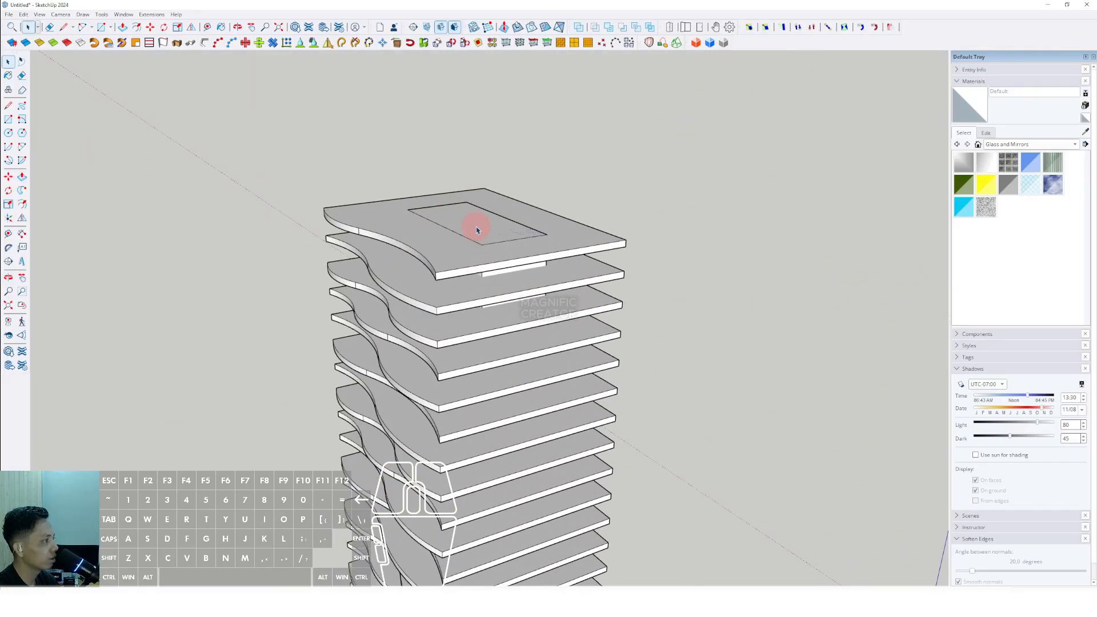
pyautogui.press('v')
pyautogui.click(474, 226)
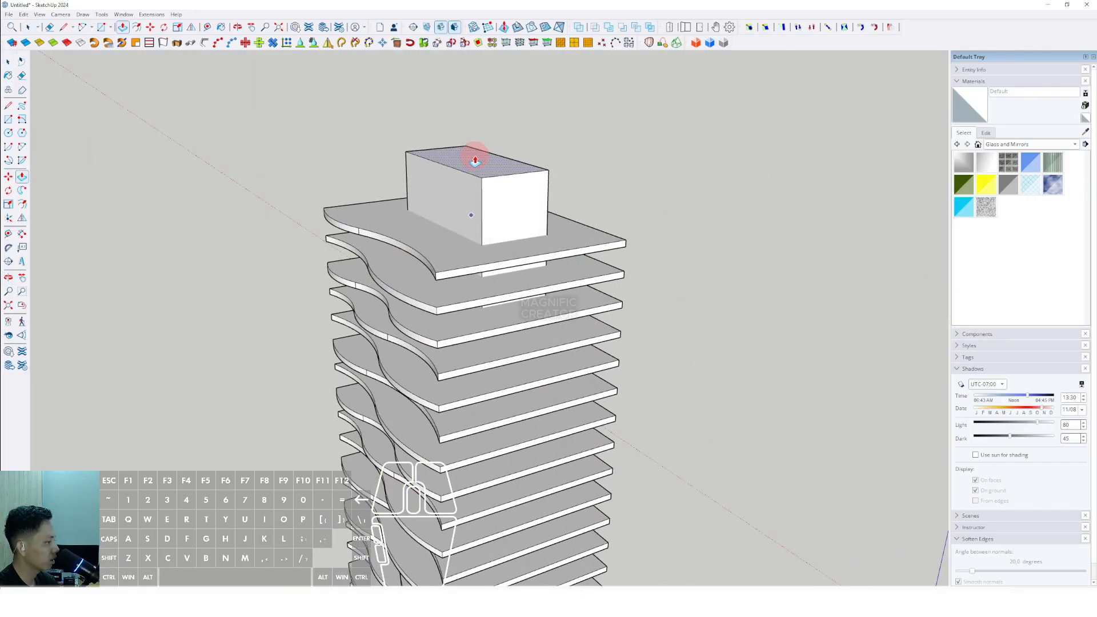
pyautogui.click(475, 160)
pyautogui.press('space')
pyautogui.rightClick(476, 199)
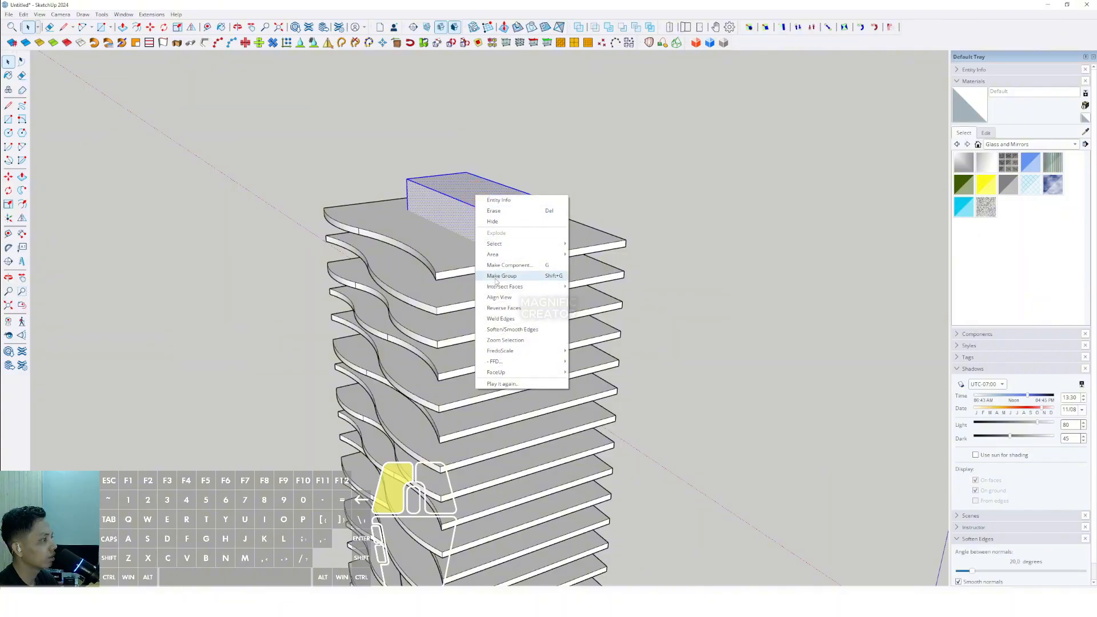
pyautogui.click(523, 277)
# - Draw a small square at the block's front corner and push/pull it up into a tall thin column
pyautogui.moveTo(523, 277); pyautogui.dragTo(410, 347, button='middle')
pyautogui.scroll(6, 502, 262)
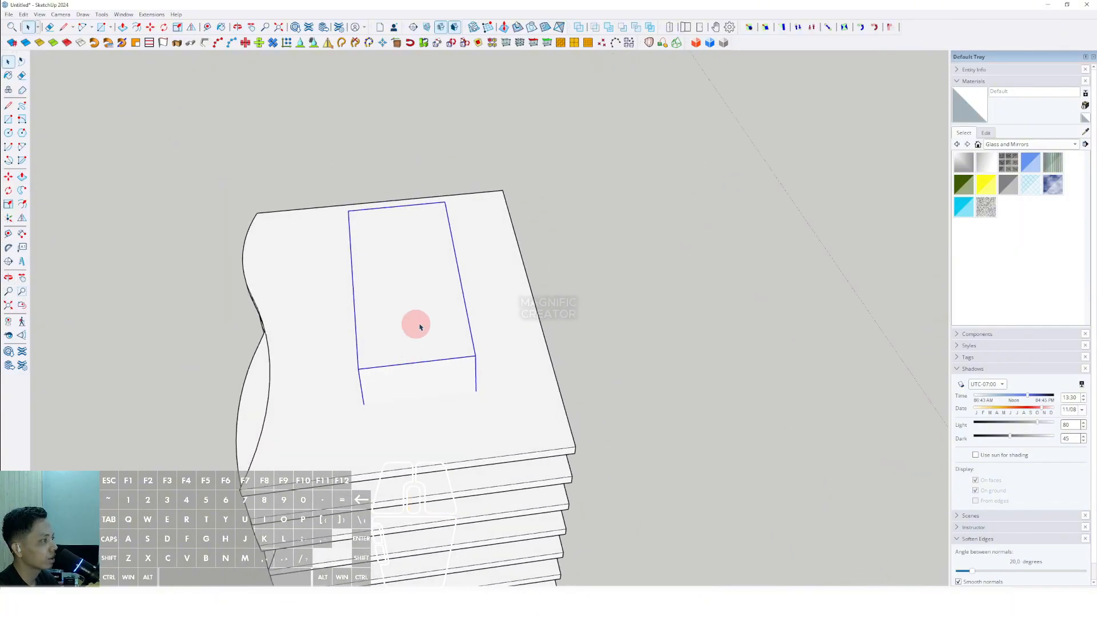
pyautogui.moveTo(470, 318); pyautogui.dragTo(423, 312, button='middle')
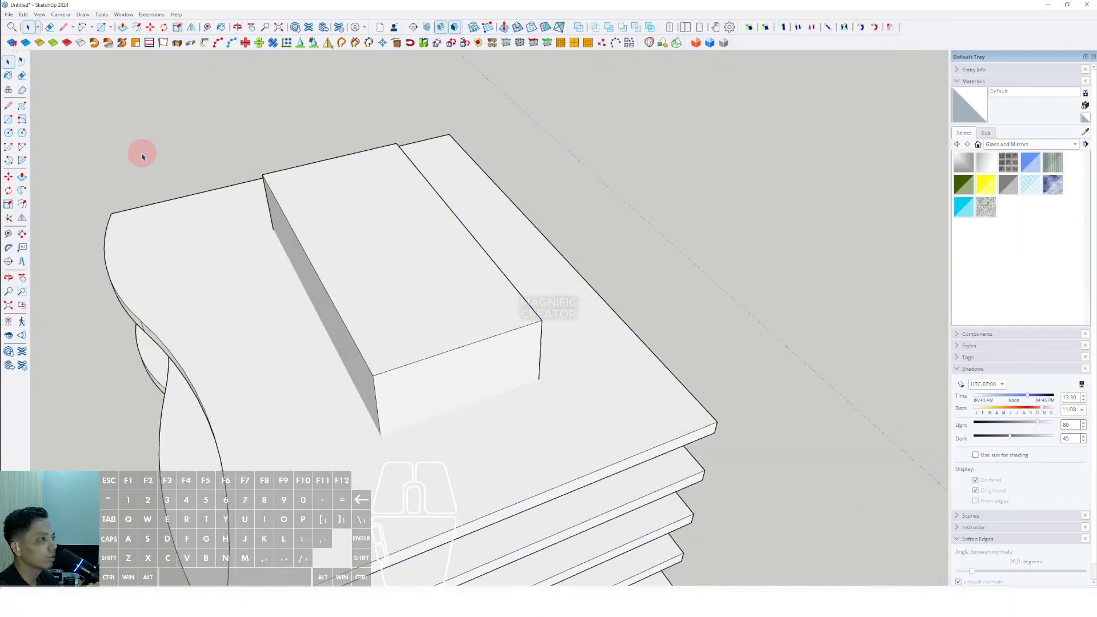
pyautogui.scroll(2, 543, 320)
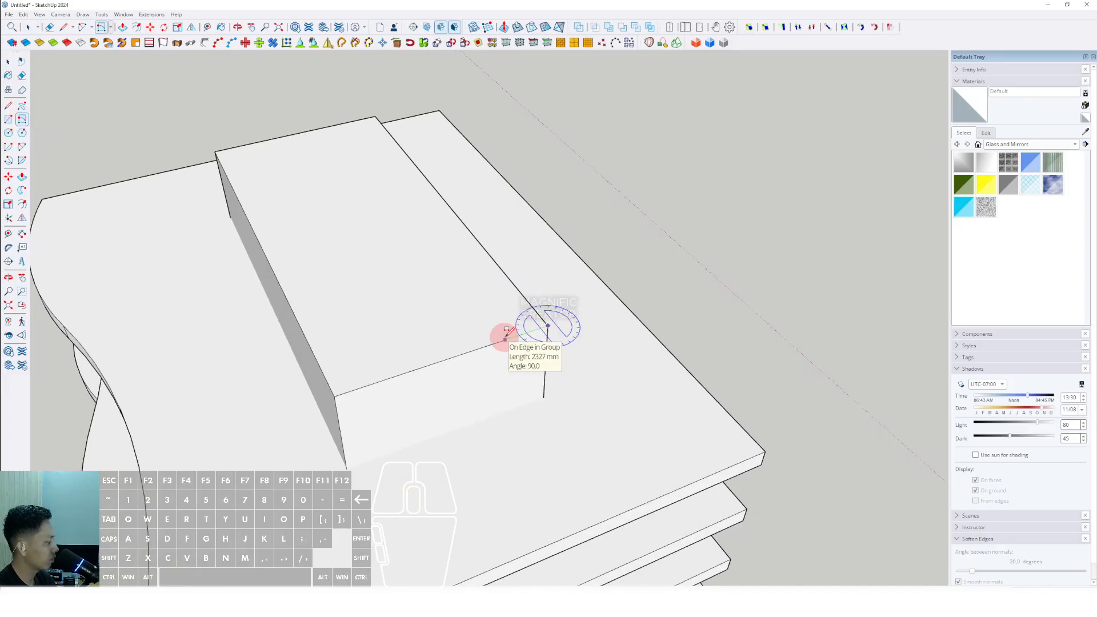
pyautogui.scroll(1, 508, 331)
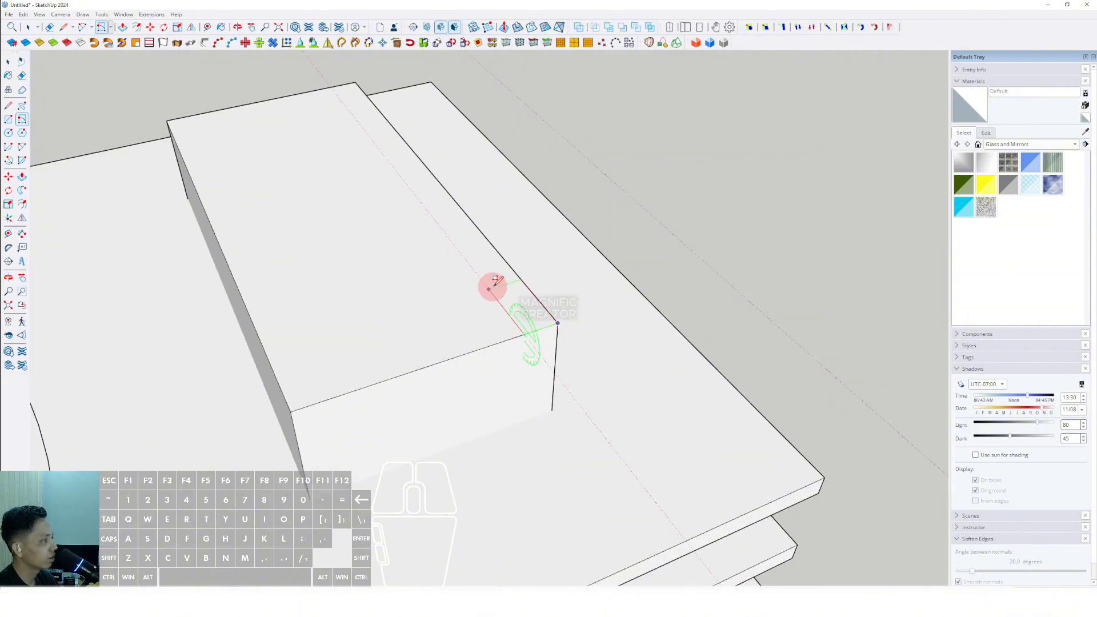
pyautogui.press('space')
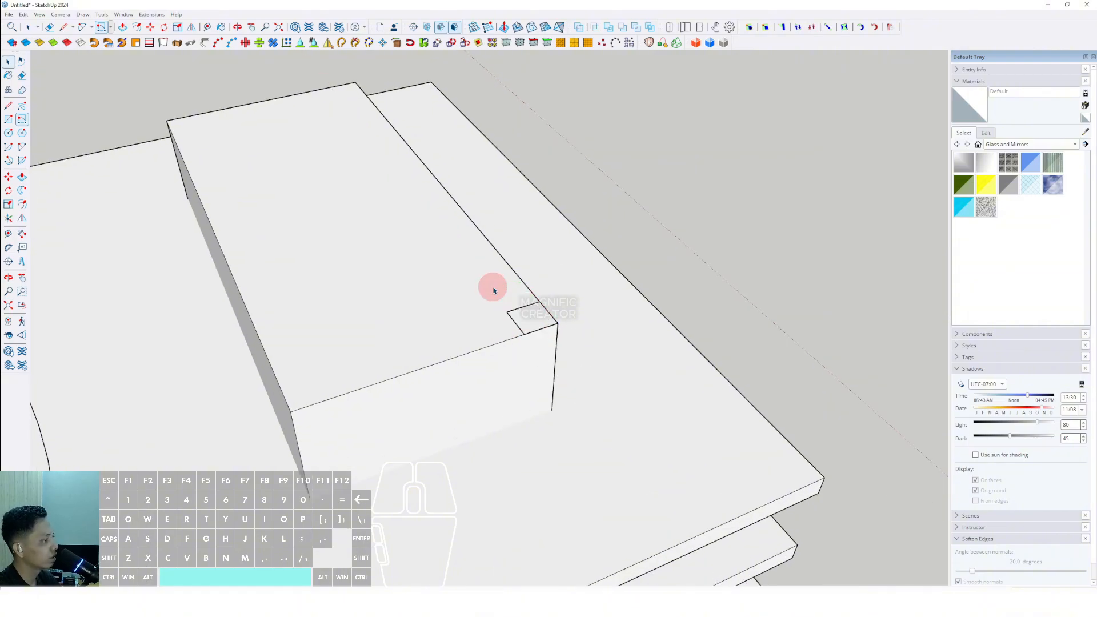
pyautogui.press('p')
pyautogui.scroll(-2, 538, 320)
pyautogui.press('space')
pyautogui.scroll(2, 546, 332)
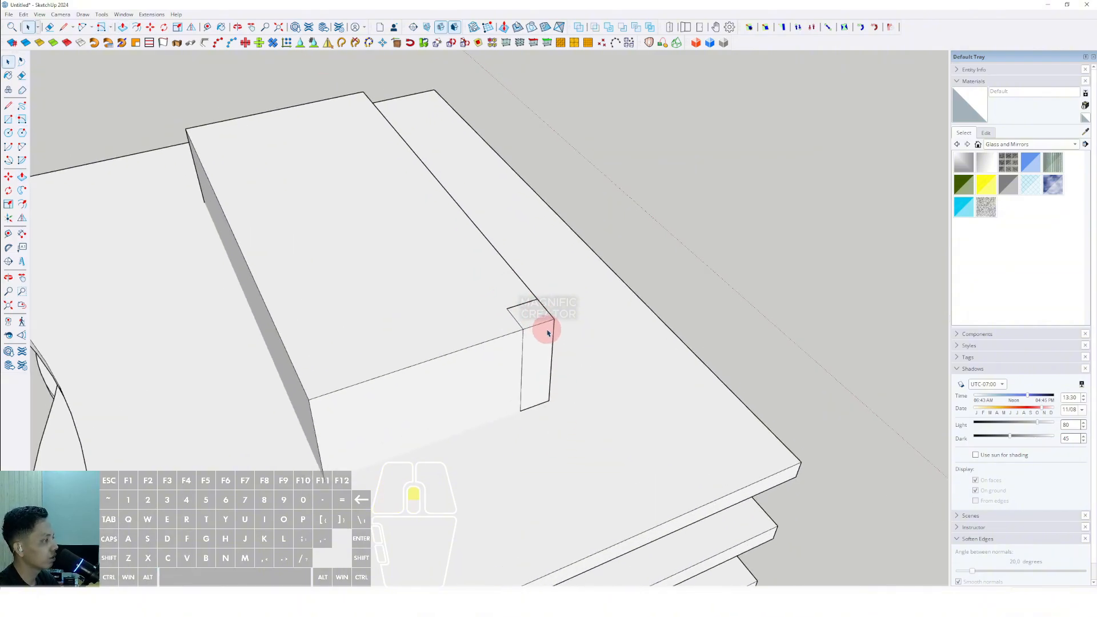
pyautogui.scroll(-2, 520, 391)
pyautogui.moveTo(519, 391); pyautogui.dragTo(589, 195, button='middle')
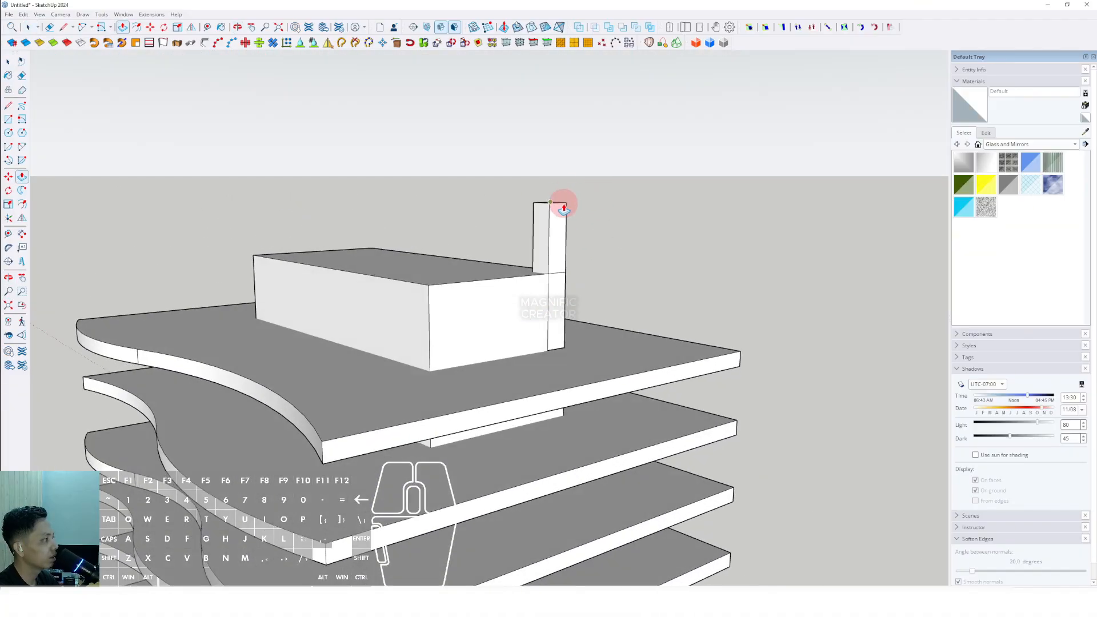
# - Select the thin column and make it a component
pyautogui.doubleClick(560, 229)
pyautogui.rightClick(560, 229)
pyautogui.doubleClick(546, 228)
pyautogui.rightClick(546, 226)
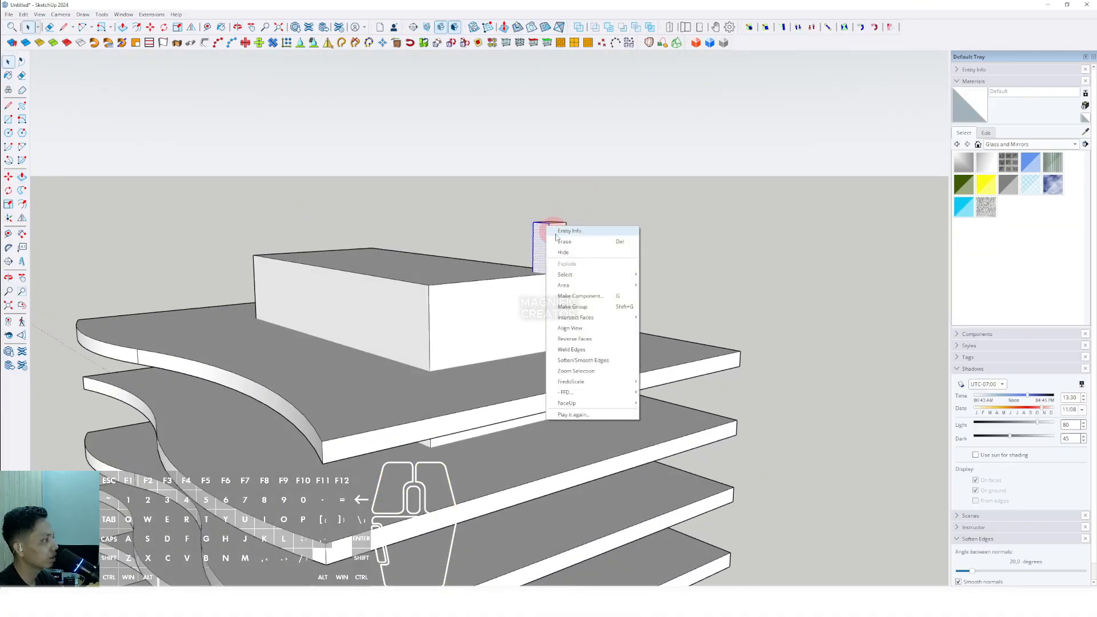
pyautogui.tripleClick(542, 247)
pyautogui.rightClick(542, 245)
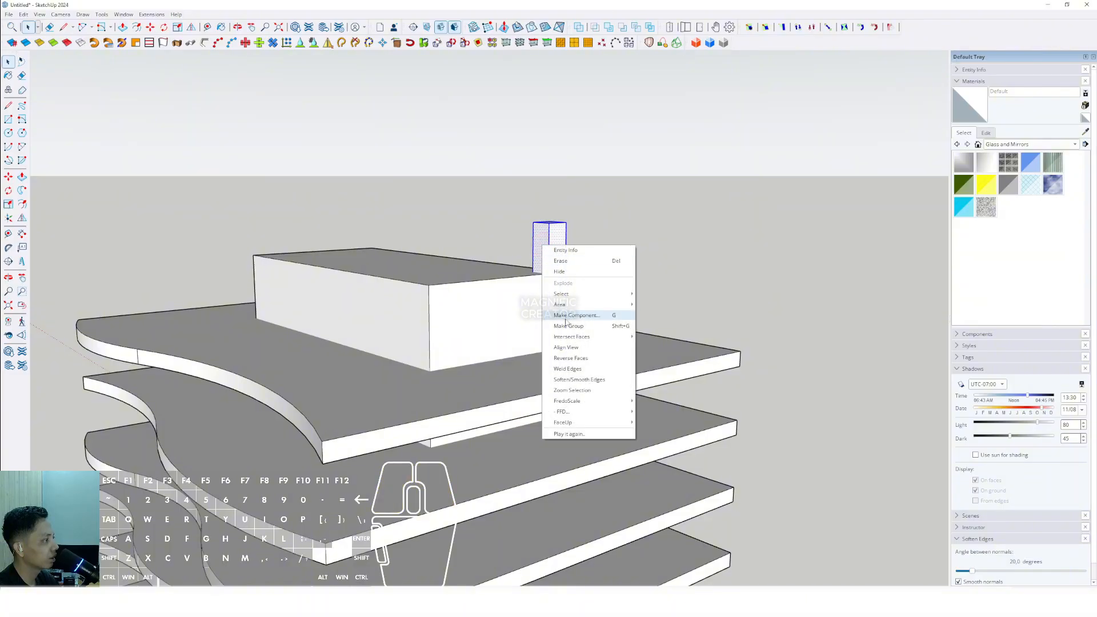
pyautogui.click(561, 325)
pyautogui.rightClick(556, 260)
pyautogui.click(577, 321)
pyautogui.click(523, 354)
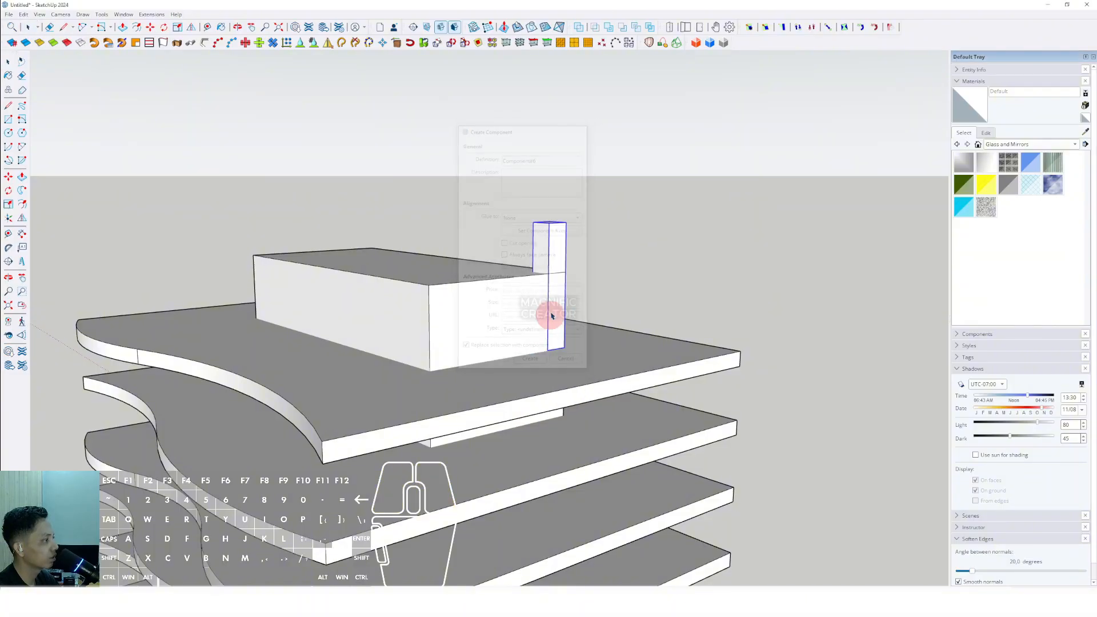
# - Copy the column to the block's other front corner
pyautogui.moveTo(551, 311); pyautogui.dragTo(520, 354, button='middle')
pyautogui.press('m')
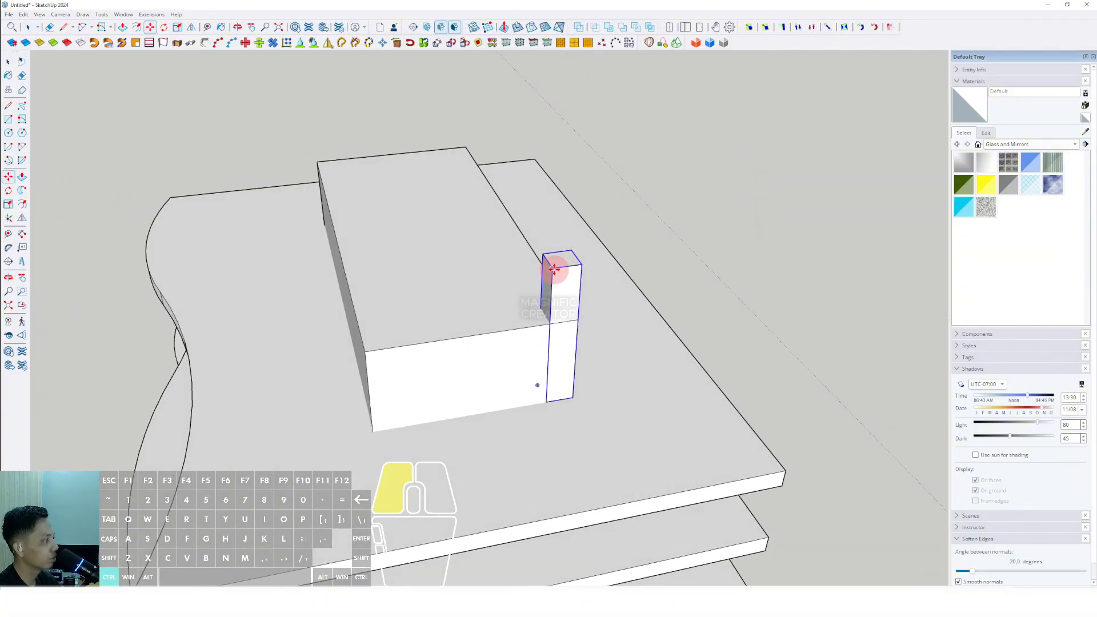
pyautogui.keyDown('ctrl'); pyautogui.click(554, 269); pyautogui.keyUp('ctrl')
pyautogui.scroll(-1, 509, 274)
pyautogui.keyDown('ctrl'); pyautogui.click(387, 341); pyautogui.keyUp('ctrl')
pyautogui.press('space')
# - Copy the two front columns to the block's back corners
pyautogui.scroll(-2, 387, 340)
pyautogui.moveTo(386, 340); pyautogui.dragTo(561, 357, button='middle')
pyautogui.keyDown('shift'); pyautogui.click(546, 315); pyautogui.keyUp('shift')
pyautogui.press('m')
pyautogui.keyDown('ctrl'); pyautogui.click(563, 329); pyautogui.keyUp('ctrl')
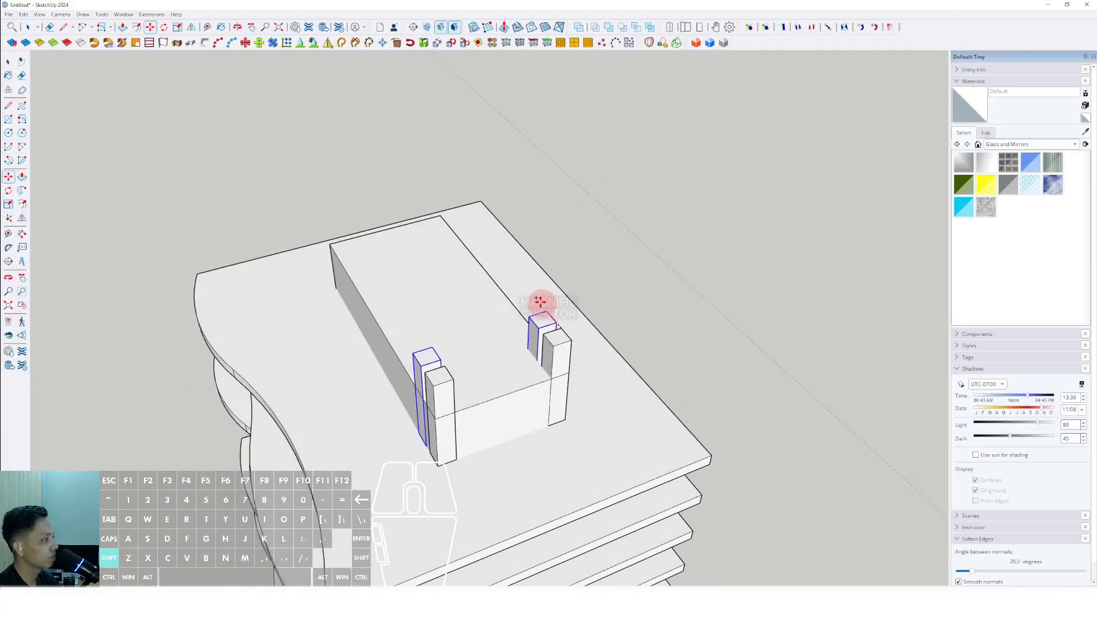
pyautogui.keyDown('shift'); pyautogui.scroll(1, 452, 220); pyautogui.keyUp('shift')
pyautogui.click(408, 224)
pyautogui.press('space')
# - Delete the two back-corner columns
pyautogui.scroll(-2, 442, 294)
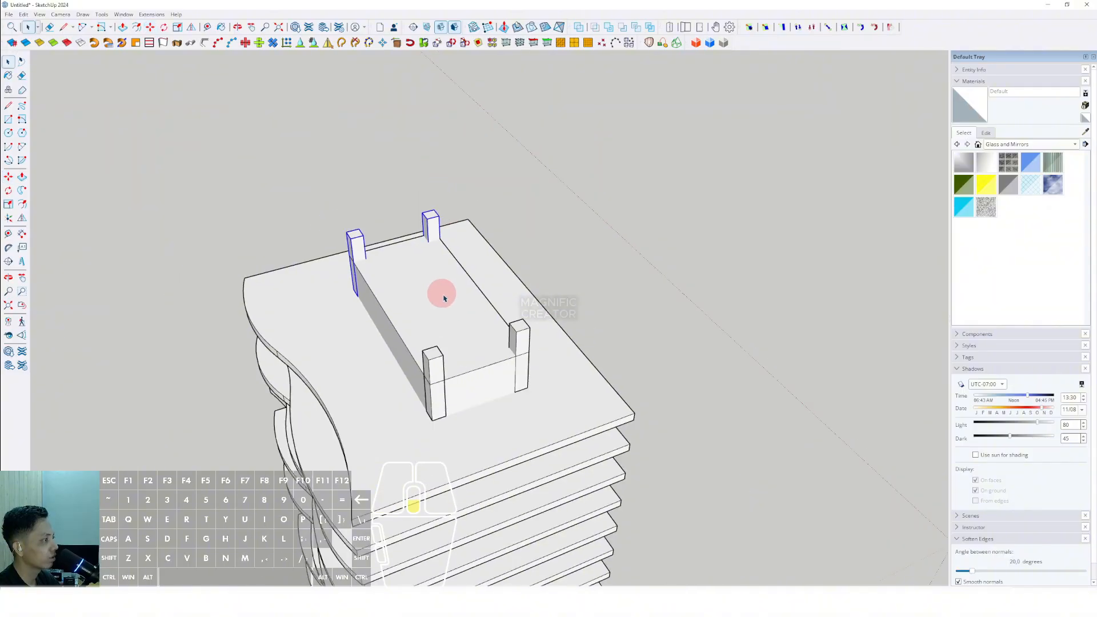
pyautogui.moveTo(443, 297); pyautogui.dragTo(304, 384, button='middle')
pyautogui.scroll(2, 449, 370)
pyautogui.moveTo(448, 372); pyautogui.dragTo(354, 366, button='middle')
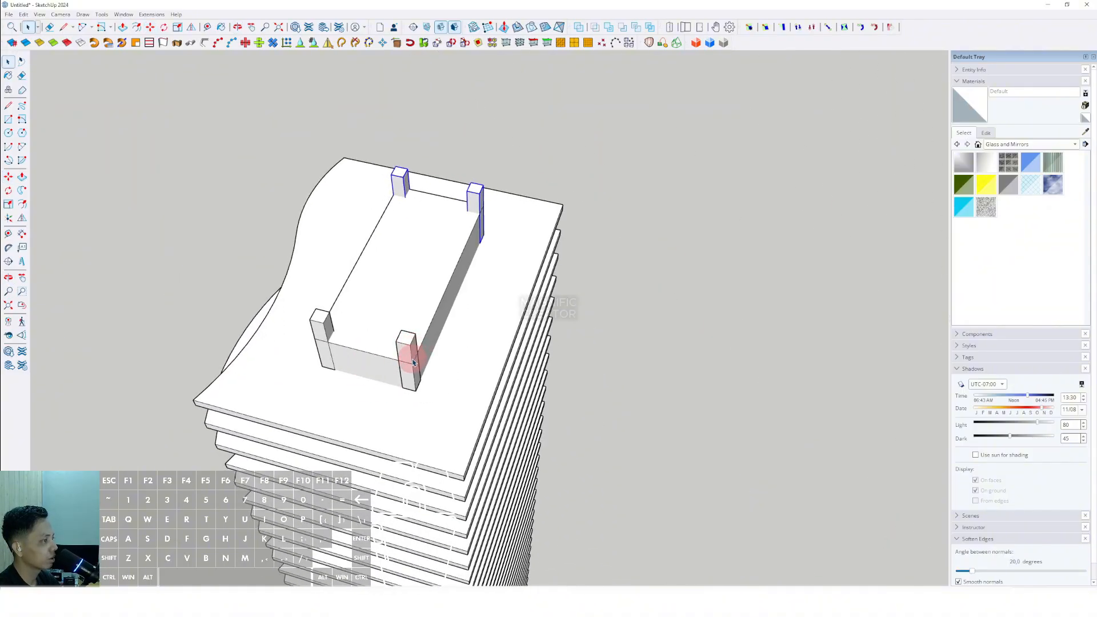
pyautogui.press('Delete')
# - Copy the two front columns to the block's back end as a /3 array along its long sides
pyautogui.scroll(1, 412, 357)
pyautogui.click(411, 357)
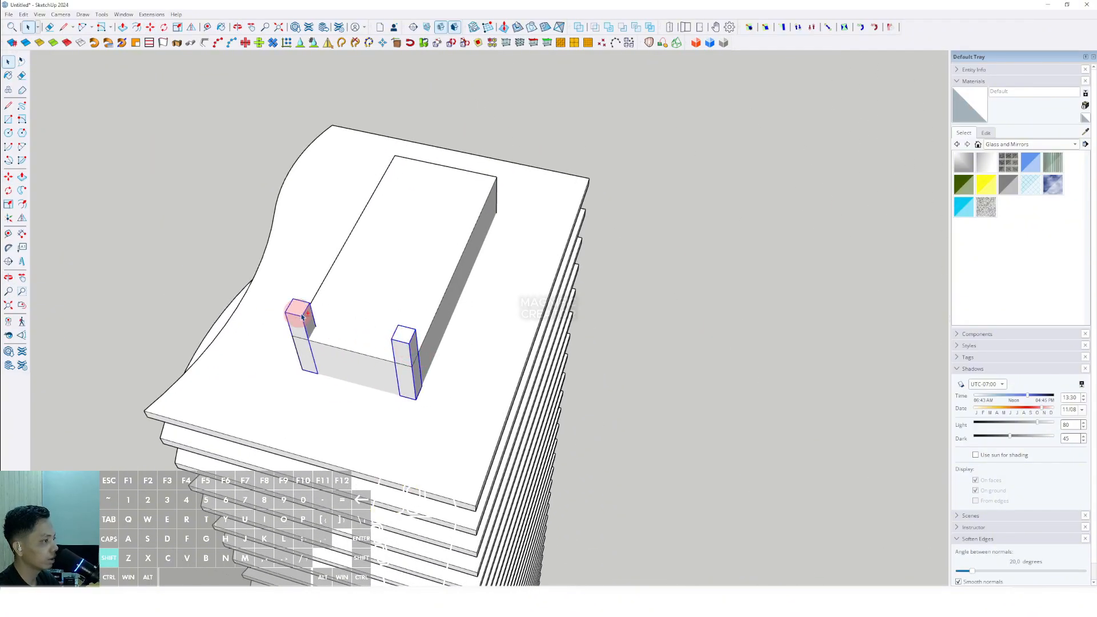
pyautogui.moveTo(303, 316); pyautogui.dragTo(367, 342, button='middle')
pyautogui.press('m')
pyautogui.click(347, 331)
pyautogui.press('ctrl')
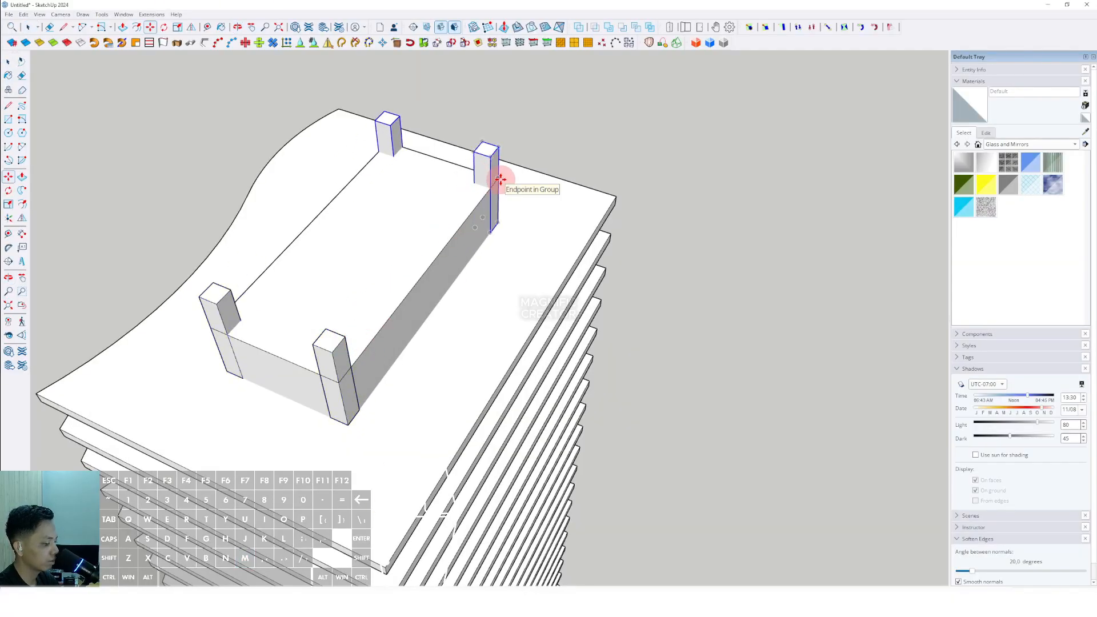
pyautogui.click(501, 179)
pyautogui.write('/3')
pyautogui.press('Return')
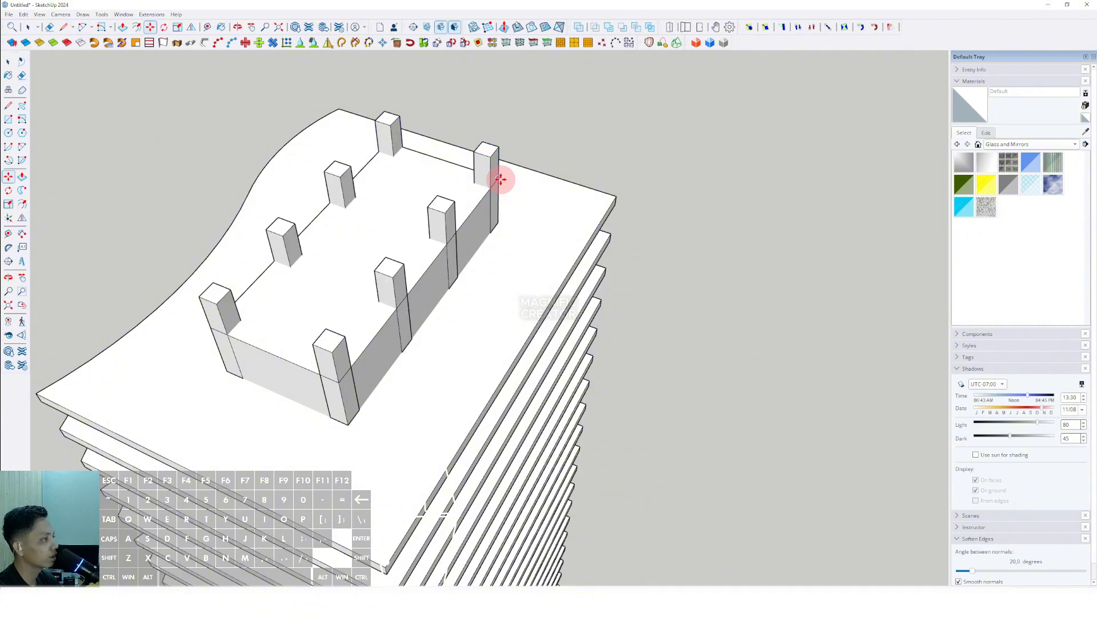
# - Copy the two columns at one end of the block outward onto the panel beyond the block
pyautogui.moveTo(498, 195); pyautogui.dragTo(553, 331, button='middle')
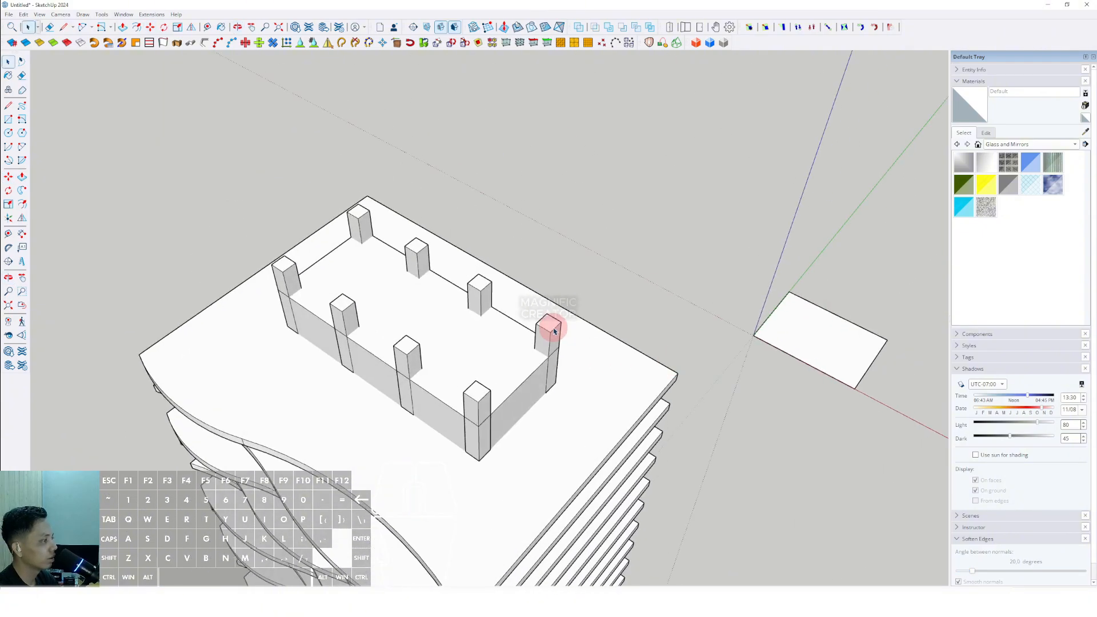
pyautogui.keyDown('shift'); pyautogui.click(474, 408); pyautogui.keyUp('shift')
pyautogui.scroll(-2, 474, 403)
pyautogui.scroll(4, 549, 365)
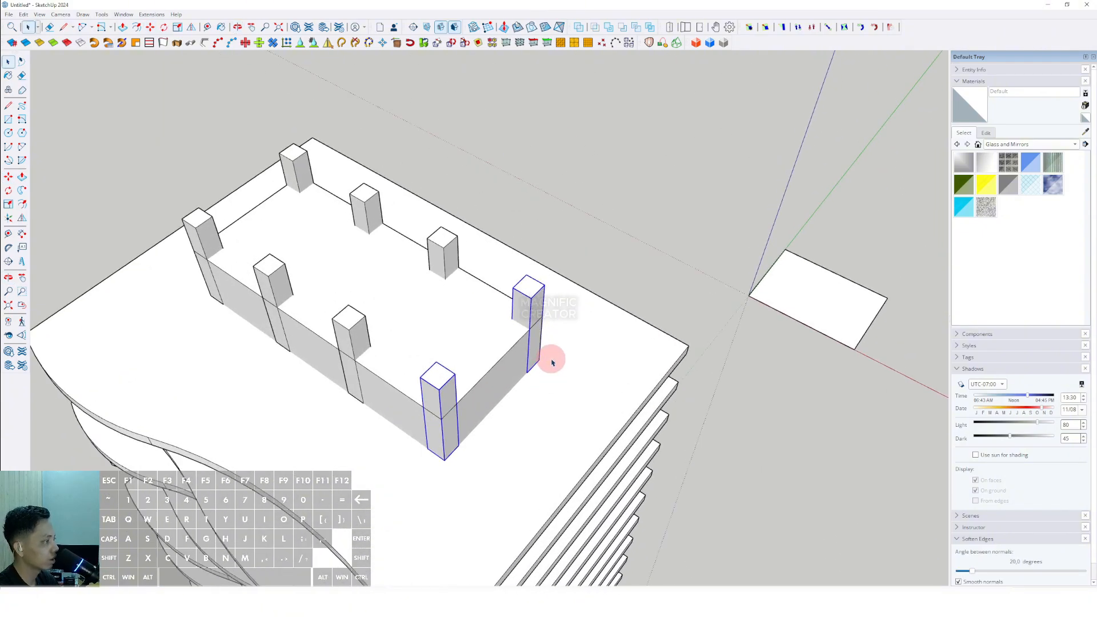
pyautogui.press('ctrl')
pyautogui.click(569, 344)
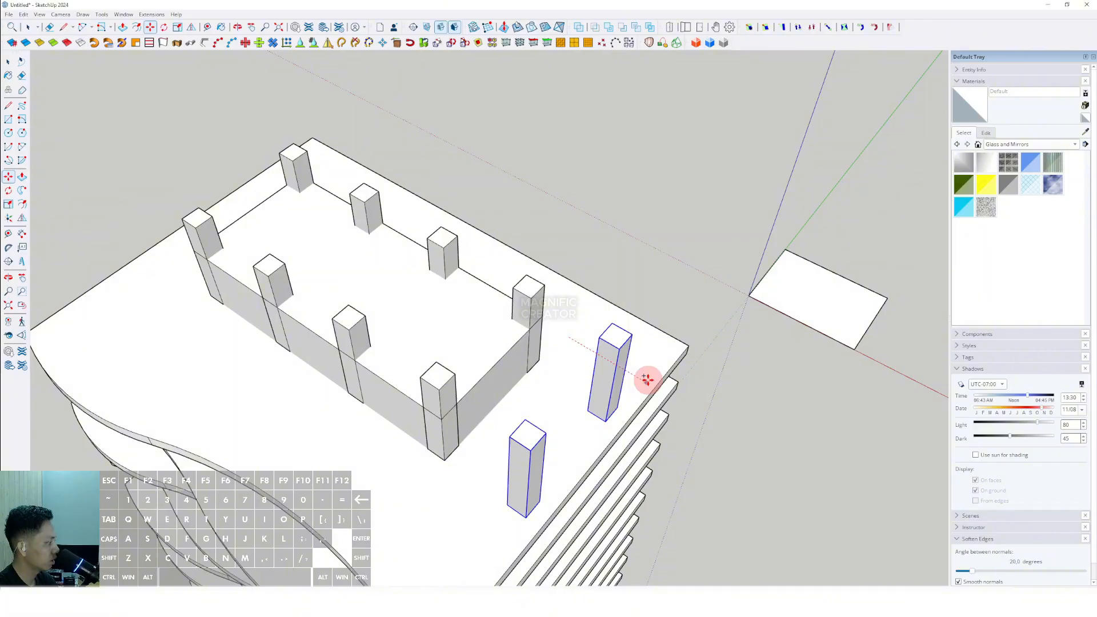
pyautogui.press('Return')
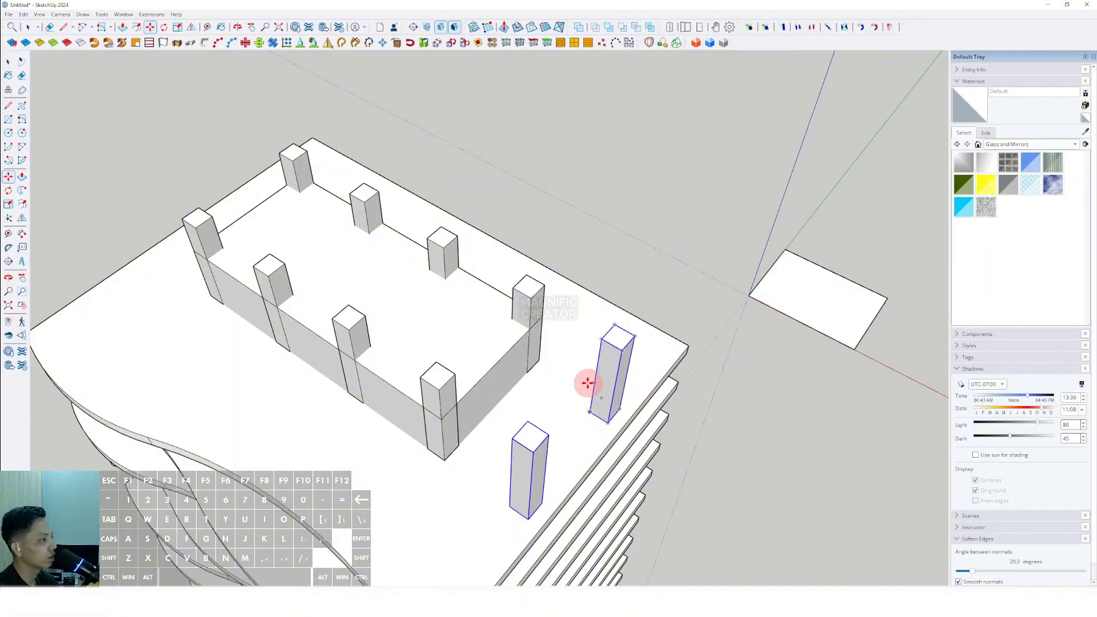
# - Copy the two columns at the block's opposite end outward onto the panel as well
pyautogui.moveTo(521, 386); pyautogui.dragTo(788, 336, button='middle')
pyautogui.scroll(1, 494, 309)
pyautogui.click(480, 300)
pyautogui.keyDown('shift'); pyautogui.click(443, 223); pyautogui.keyUp('shift')
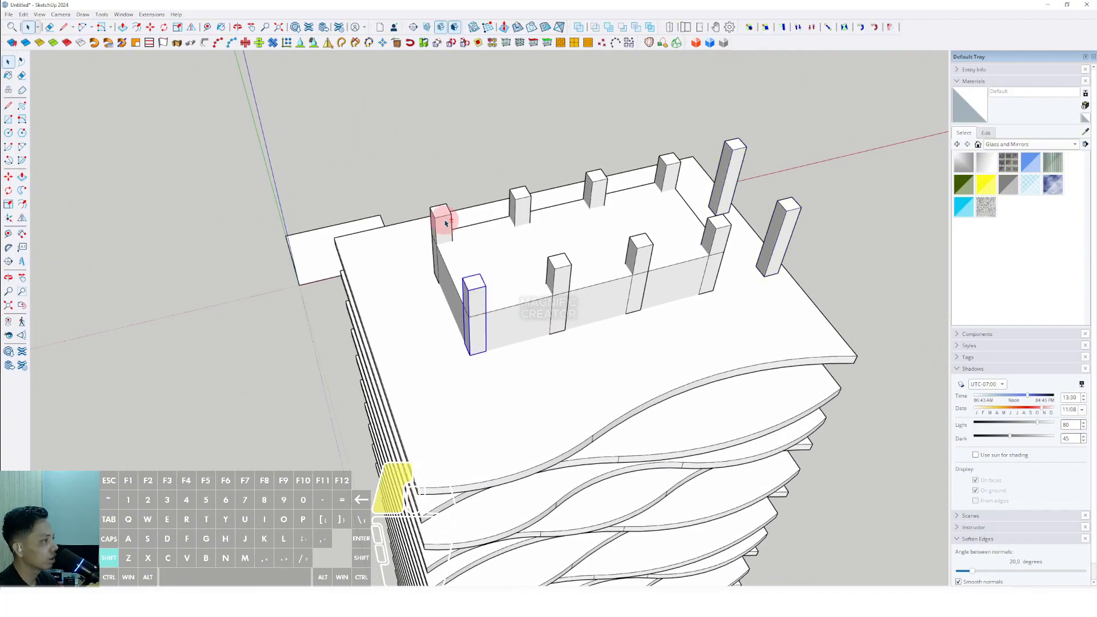
pyautogui.scroll(1, 465, 355)
pyautogui.keyDown('shift'); pyautogui.moveTo(465, 356); pyautogui.dragTo(477, 377, button='middle'); pyautogui.keyUp('shift')
pyautogui.click(494, 394)
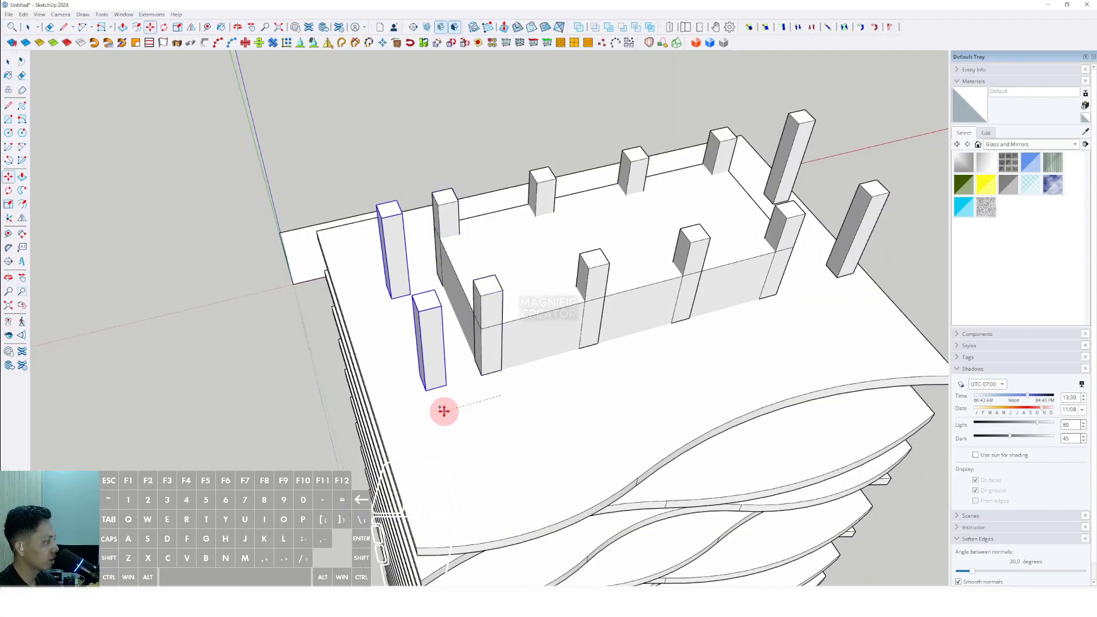
pyautogui.press('Return')
# - Copy one long row of columns outward about 7000 mm toward the panel's edge
pyautogui.press('space')
pyautogui.scroll(-3, 588, 365)
pyautogui.moveTo(683, 375); pyautogui.dragTo(213, 376, button='middle')
pyautogui.moveTo(565, 402); pyautogui.dragTo(492, 424, button='middle')
pyautogui.scroll(-1, 492, 425)
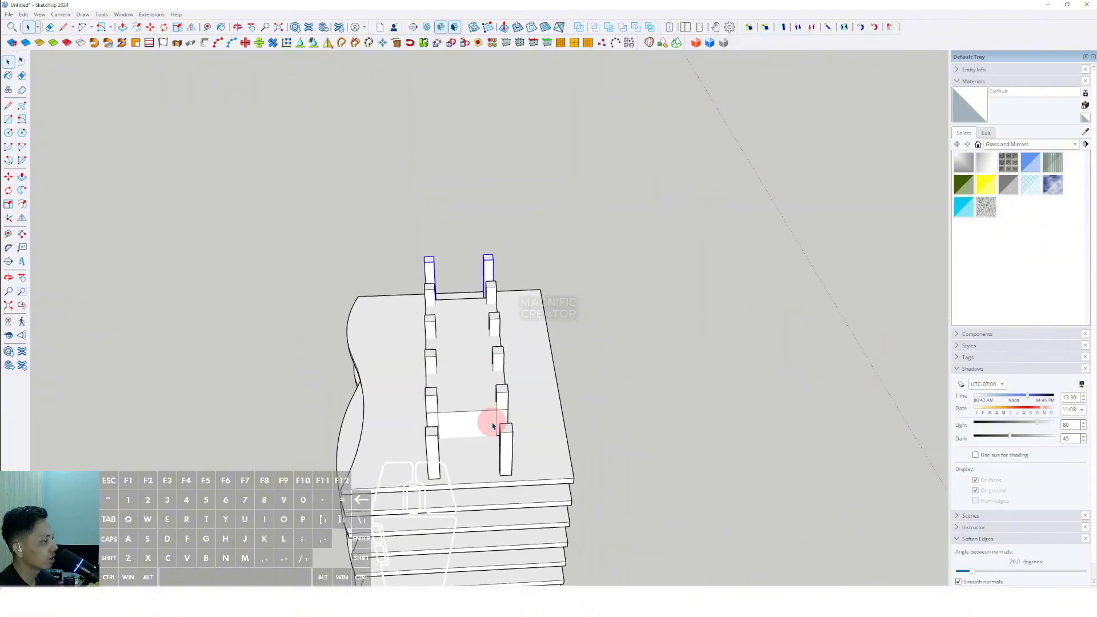
pyautogui.moveTo(476, 241); pyautogui.dragTo(521, 496)
pyautogui.moveTo(444, 330); pyautogui.dragTo(478, 417, button='middle')
pyautogui.press('m')
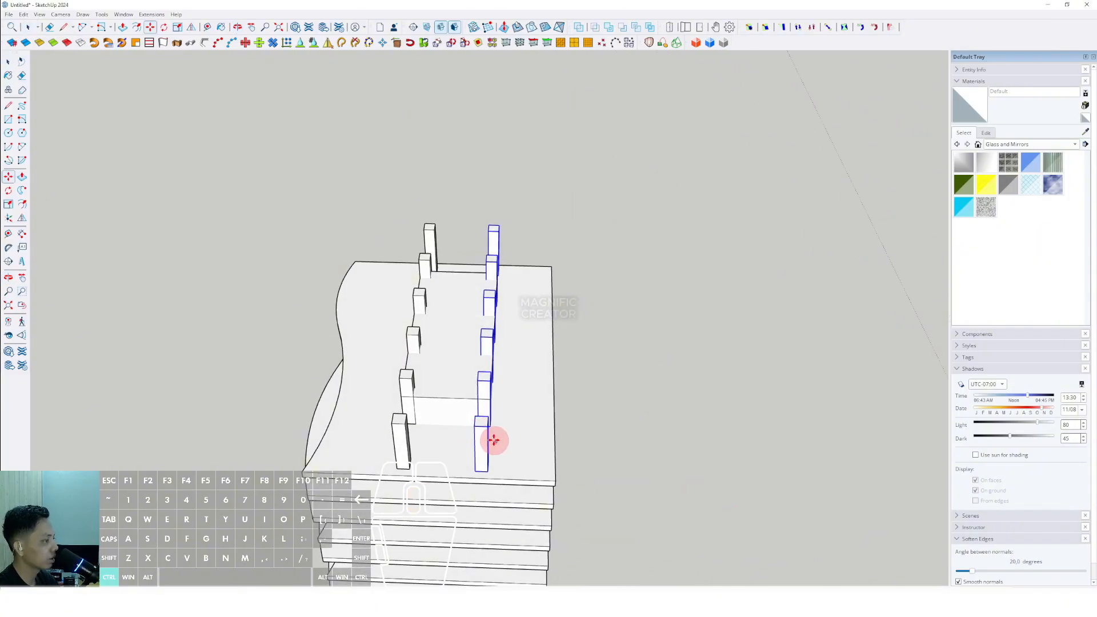
pyautogui.click(487, 471)
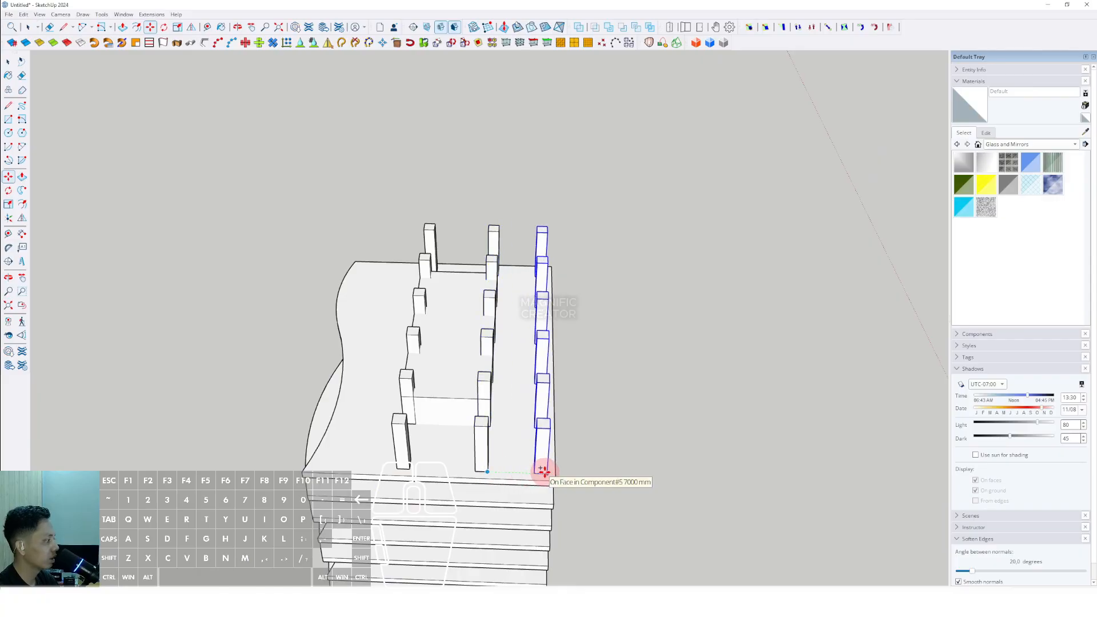
pyautogui.click(544, 472)
# - Copy the opposite long row of columns outward toward the panel's other edge
pyautogui.press('space')
pyautogui.keyDown('shift'); pyautogui.moveTo(383, 417); pyautogui.dragTo(444, 410, button='middle'); pyautogui.keyUp('shift')
pyautogui.moveTo(391, 177); pyautogui.dragTo(491, 510)
pyautogui.scroll(1, 442, 438)
pyautogui.keyDown('shift'); pyautogui.moveTo(442, 437); pyautogui.dragTo(532, 445, button='middle'); pyautogui.keyUp('shift')
pyautogui.click(534, 444)
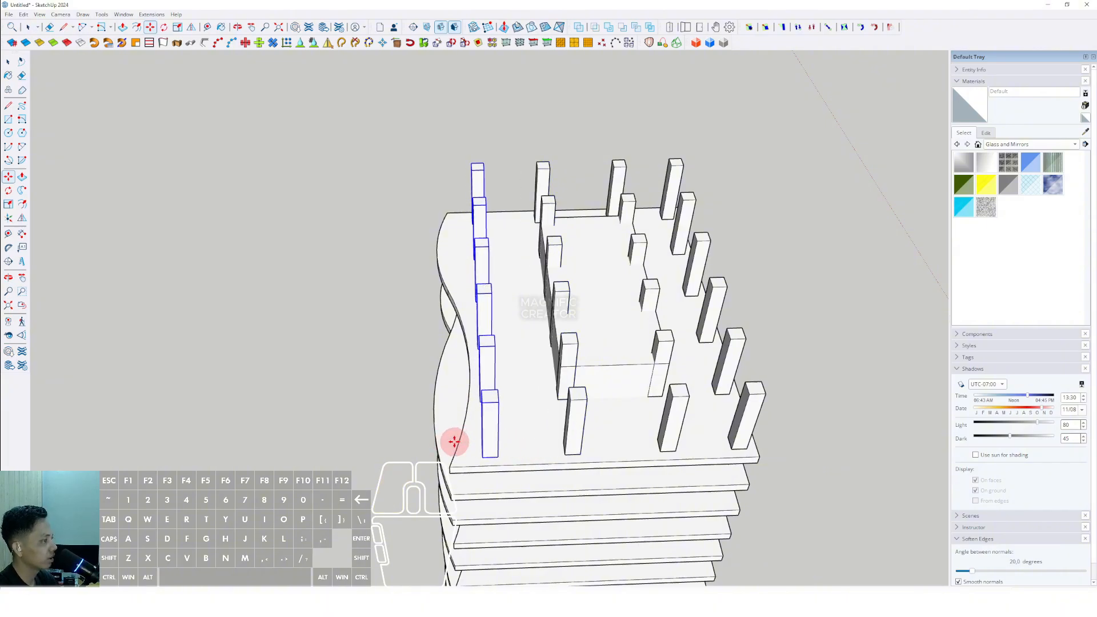
pyautogui.click(454, 442)
pyautogui.press('space')
# - Edit the column component with Push/Pull so the columns extend down between the stacked floor panels
pyautogui.moveTo(502, 448); pyautogui.dragTo(582, 363, button='middle')
pyautogui.doubleClick(587, 366)
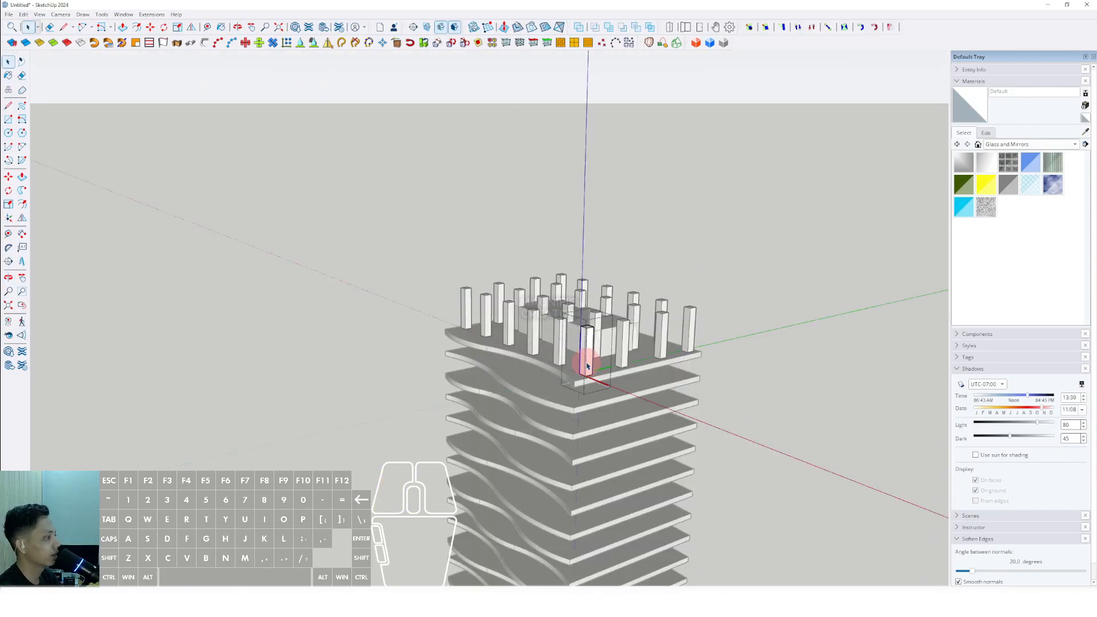
pyautogui.press('v')
pyautogui.scroll(-5, 596, 393)
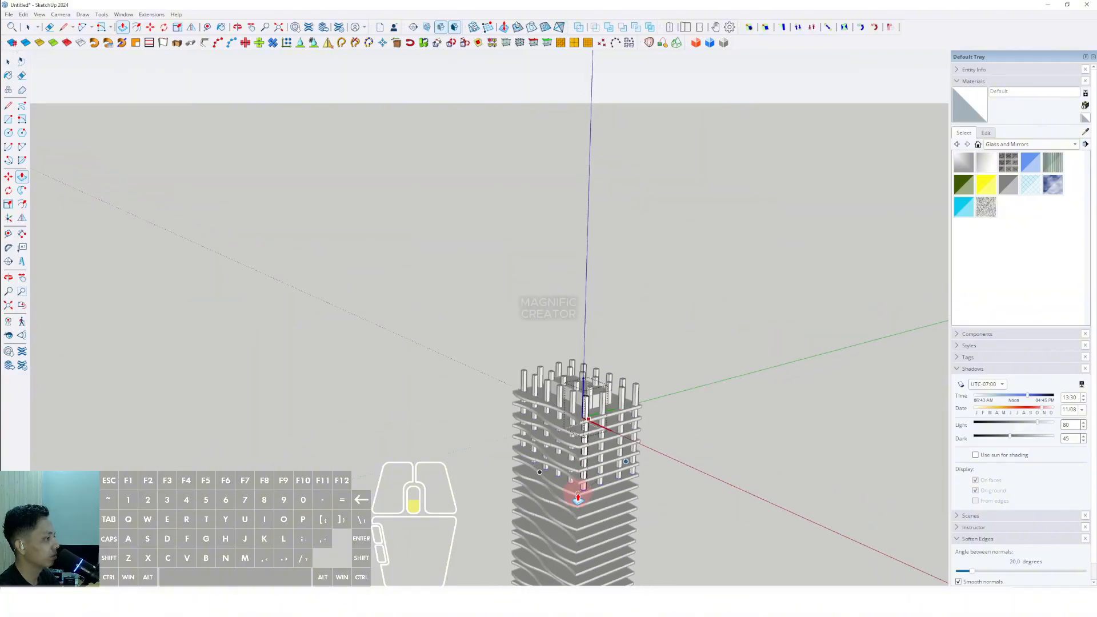
pyautogui.moveTo(576, 489); pyautogui.dragTo(529, 383, button='middle')
pyautogui.moveTo(532, 430)
pyautogui.keyDown('shift'); pyautogui.mouseDown(button='middle')
pyautogui.moveTo(511, 345)
pyautogui.moveTo(478, 360)
pyautogui.moveTo(514, 420)
pyautogui.mouseUp(button='middle'); pyautogui.keyUp('shift')
pyautogui.scroll(4, 523, 411)
pyautogui.click(516, 404)
pyautogui.press('space')
pyautogui.scroll(-3, 516, 403)
pyautogui.click(622, 290)
pyautogui.moveTo(621, 289); pyautogui.dragTo(551, 352, button='middle')
pyautogui.scroll(2, 475, 269)
pyautogui.moveTo(475, 264); pyautogui.dragTo(597, 263, button='middle')
pyautogui.moveTo(571, 427); pyautogui.dragTo(523, 308, button='middle')
pyautogui.scroll(3, 524, 307)
pyautogui.scroll(1, 526, 303)
pyautogui.doubleClick(526, 290)
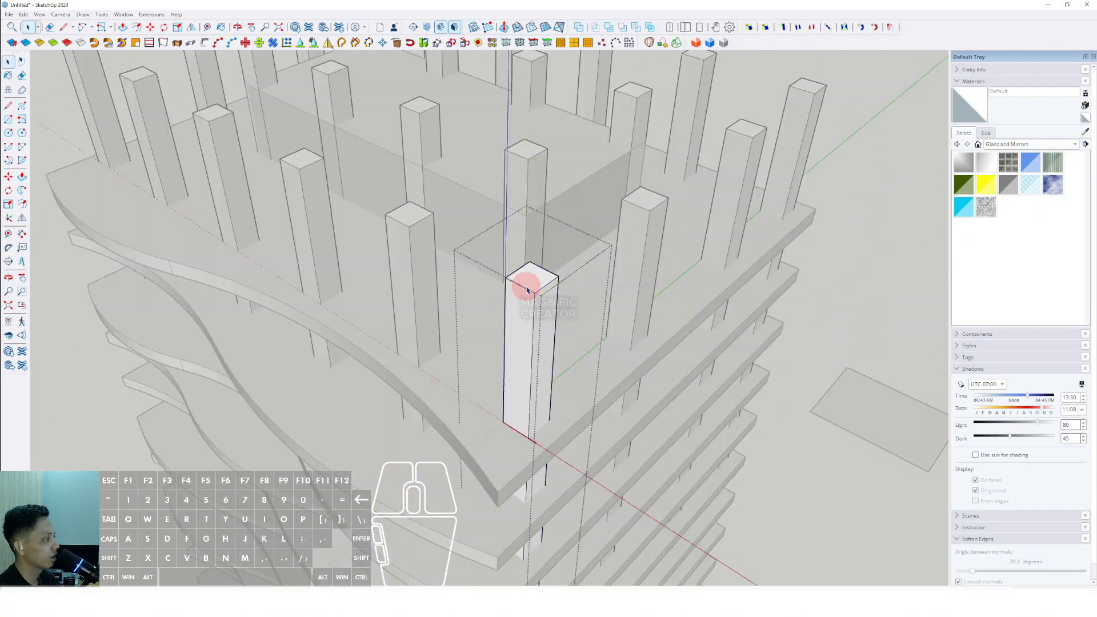
pyautogui.press('v')
pyautogui.click(537, 272)
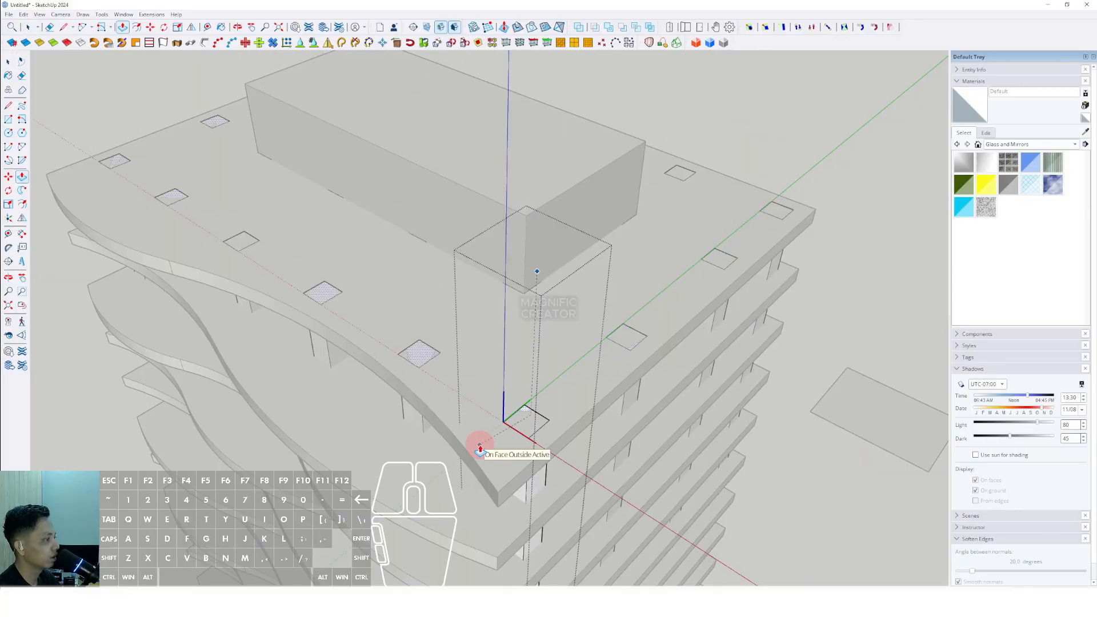
pyautogui.moveTo(472, 459); pyautogui.dragTo(475, 185, button='middle')
pyautogui.scroll(-3, 477, 200)
pyautogui.press('space')
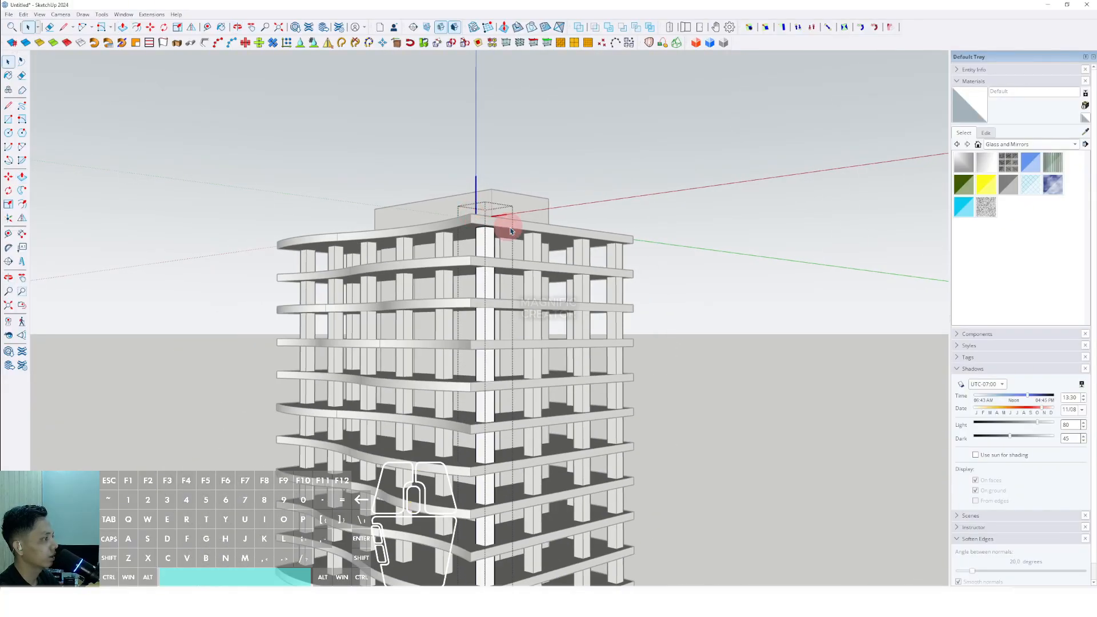
# - Draw a line across the top panel separating its rectangular area from the wavy overhang
pyautogui.click(669, 234)
pyautogui.scroll(-4, 463, 277)
pyautogui.moveTo(463, 280); pyautogui.dragTo(489, 172, button='middle')
pyautogui.scroll(10, 502, 257)
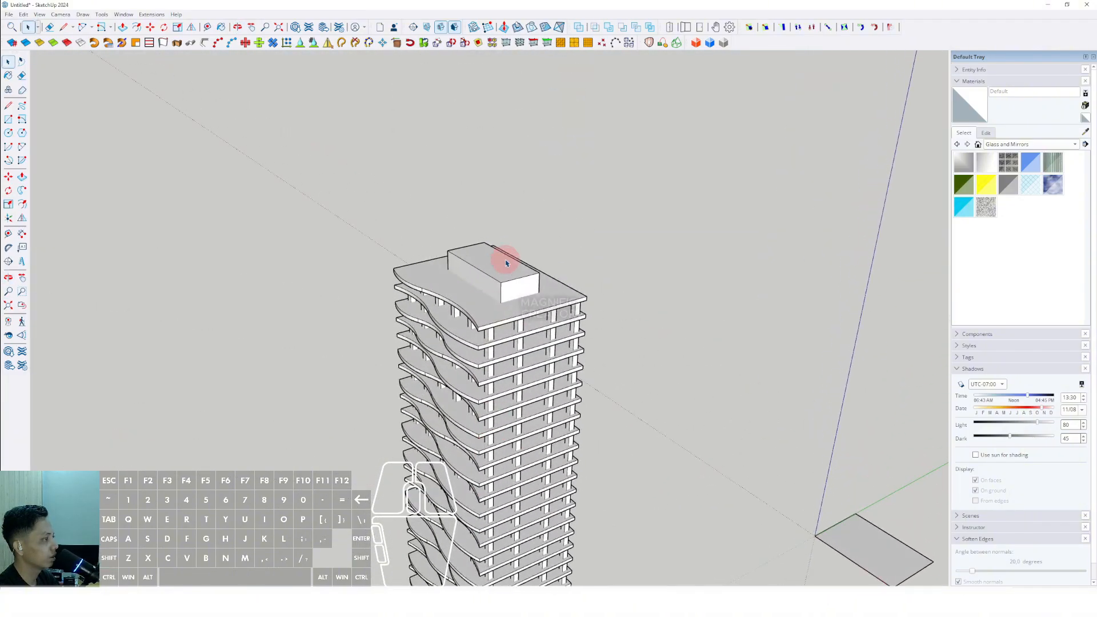
pyautogui.keyDown('shift'); pyautogui.moveTo(504, 407); pyautogui.dragTo(525, 403, button='middle'); pyautogui.keyUp('shift')
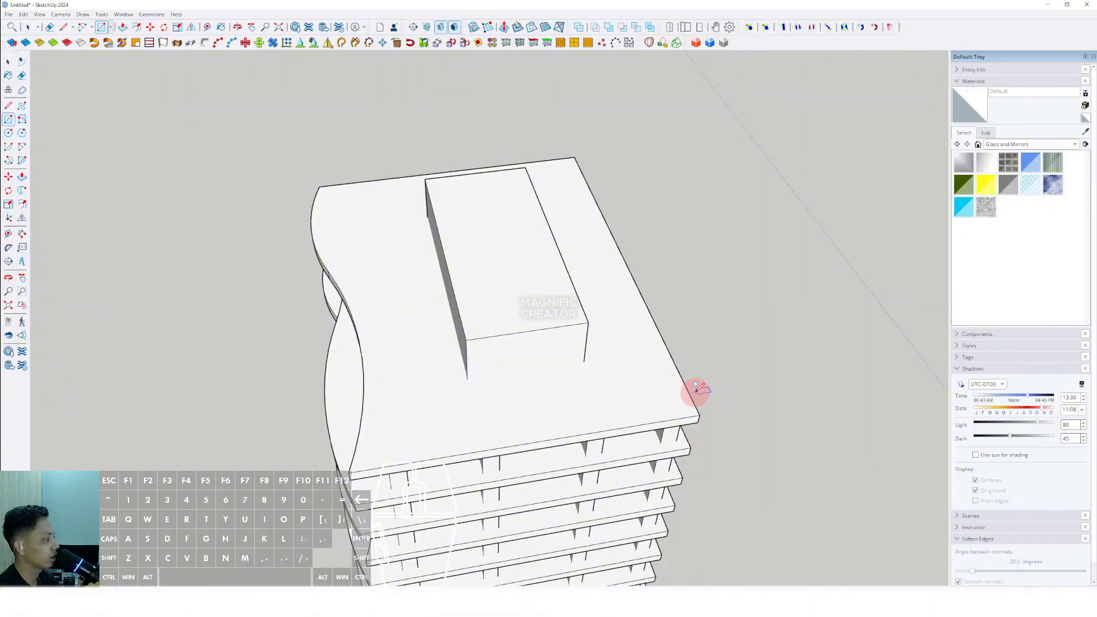
pyautogui.moveTo(500, 386); pyautogui.dragTo(542, 250, button='middle')
pyautogui.keyDown('shift'); pyautogui.moveTo(362, 240); pyautogui.dragTo(354, 214, button='middle'); pyautogui.keyUp('shift')
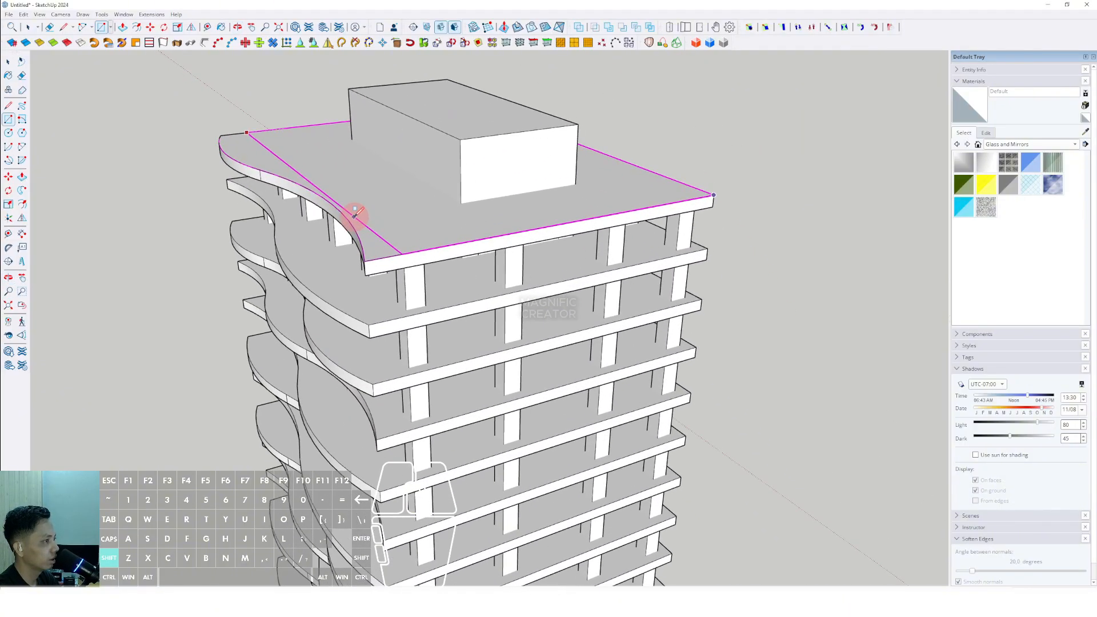
pyautogui.click(360, 216)
pyautogui.press('space')
pyautogui.scroll(2, 371, 211)
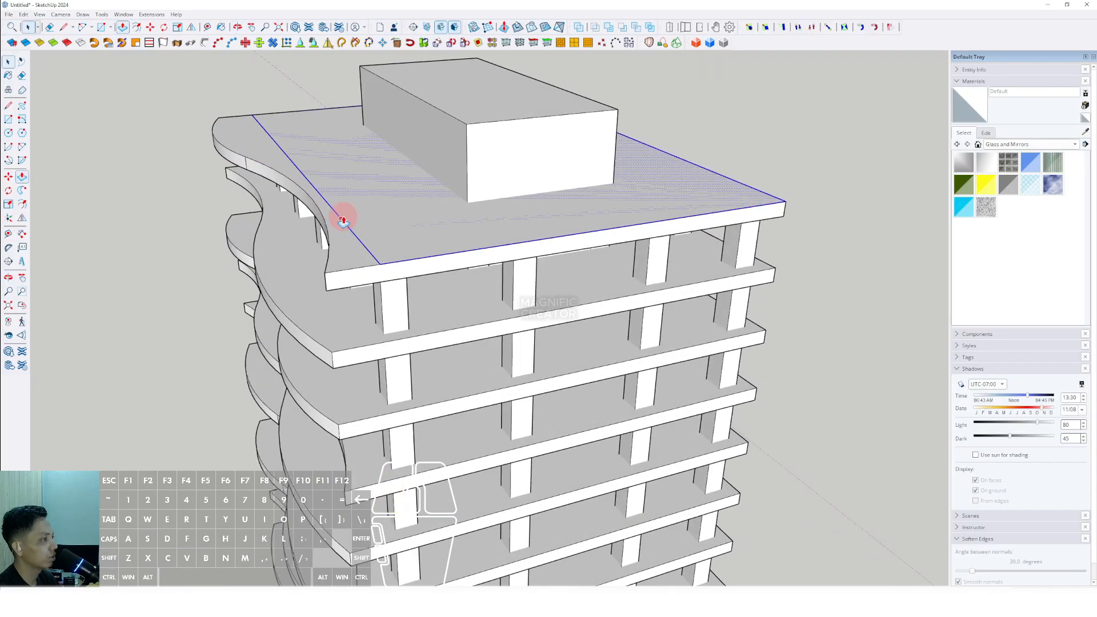
# - Offset the top panel's rectangular face inward by a small margin
pyautogui.press('p')
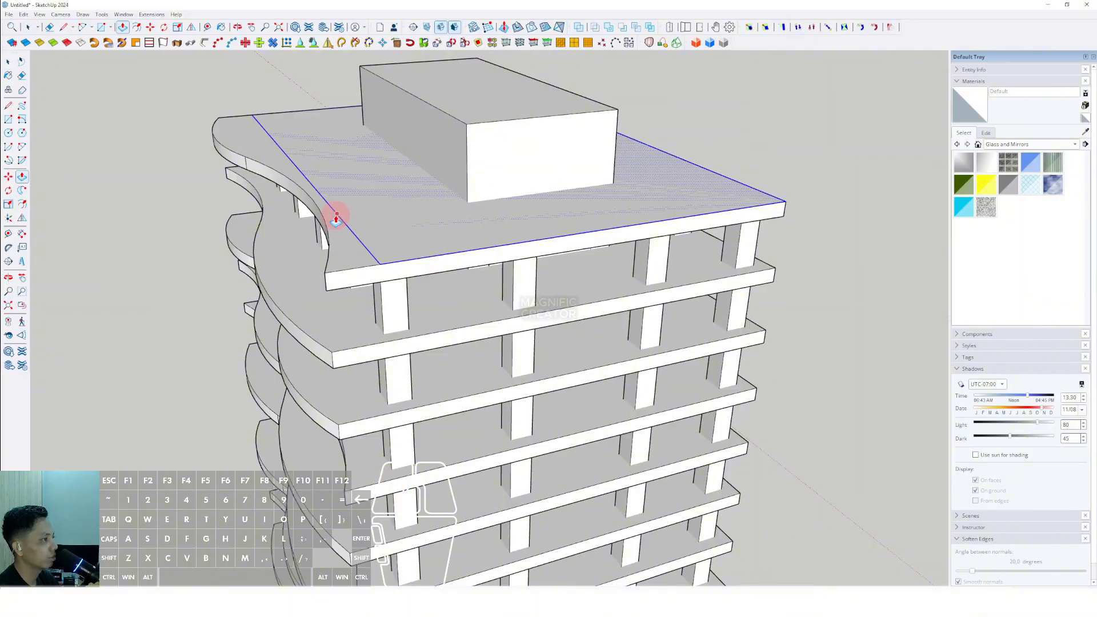
pyautogui.scroll(-6, 415, 348)
pyautogui.press('space')
pyautogui.scroll(4, 405, 322)
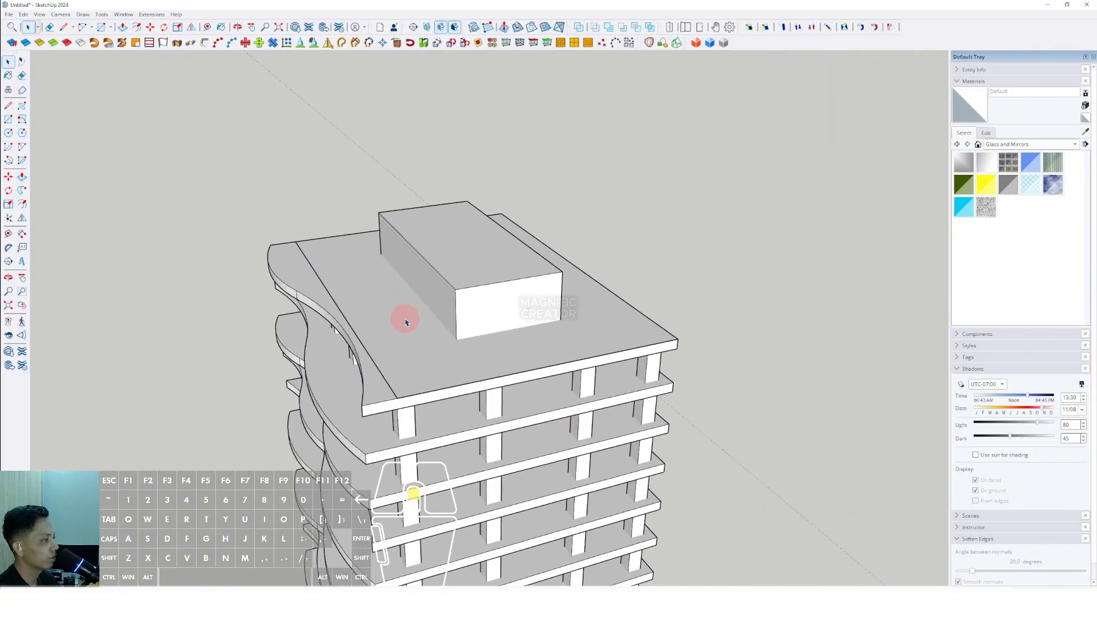
pyautogui.scroll(4, 400, 331)
pyautogui.press('f')
pyautogui.click(376, 365)
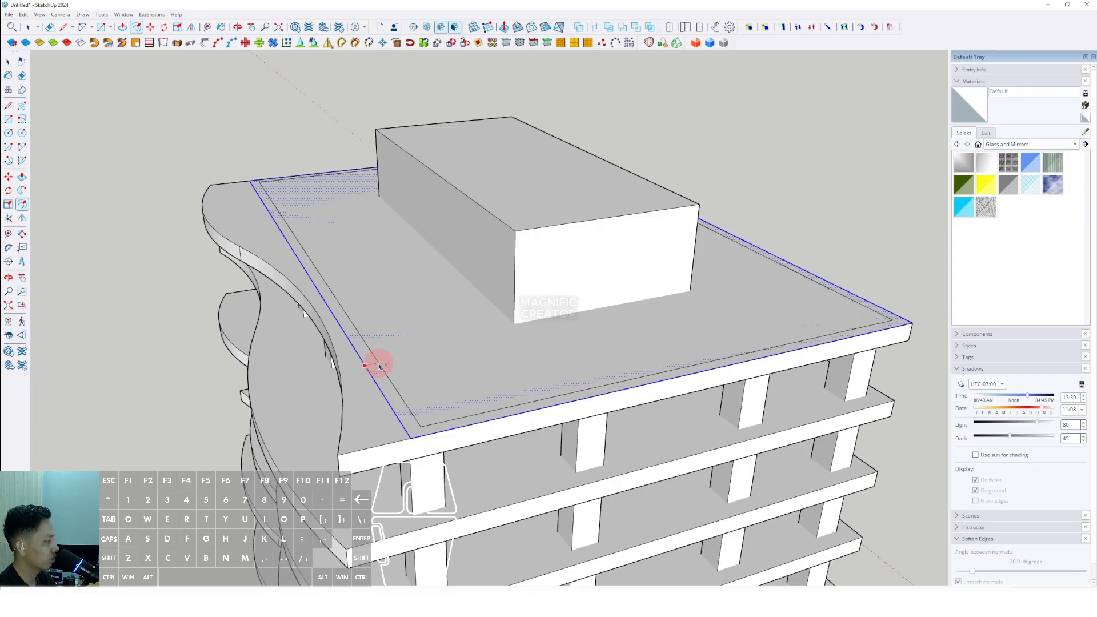
pyautogui.click(379, 366)
pyautogui.press('space')
pyautogui.scroll(3, 378, 371)
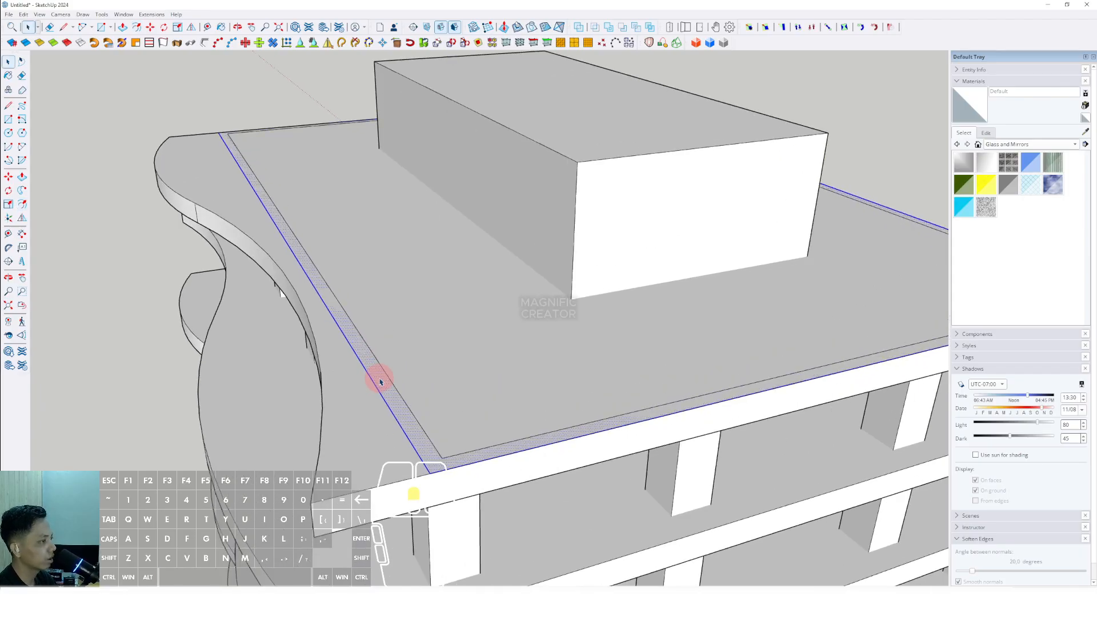
# - Push/pull the inset rectangle down through the full tower height to form a solid core volume
pyautogui.click(367, 372)
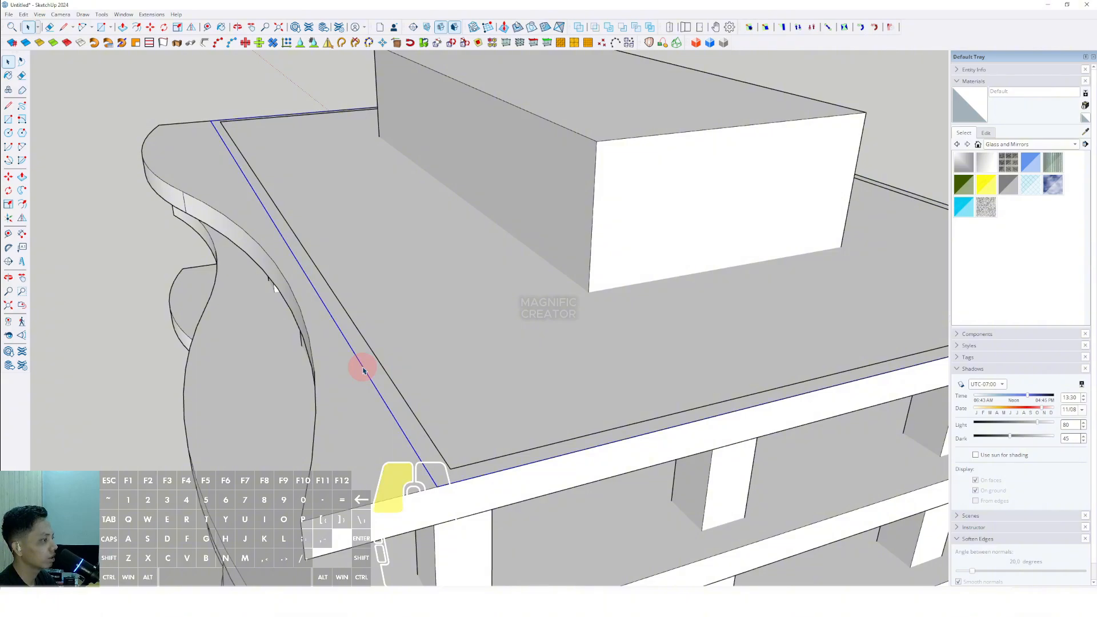
pyautogui.scroll(-6, 380, 352)
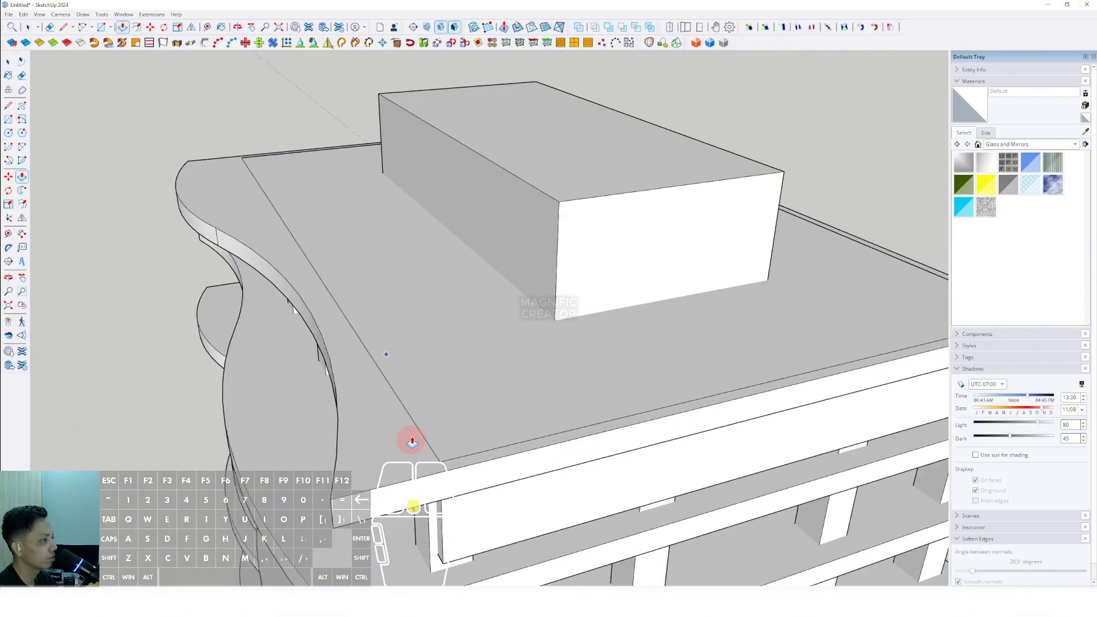
pyautogui.moveTo(524, 536); pyautogui.dragTo(524, 464, button='middle')
pyautogui.scroll(-4, 524, 503)
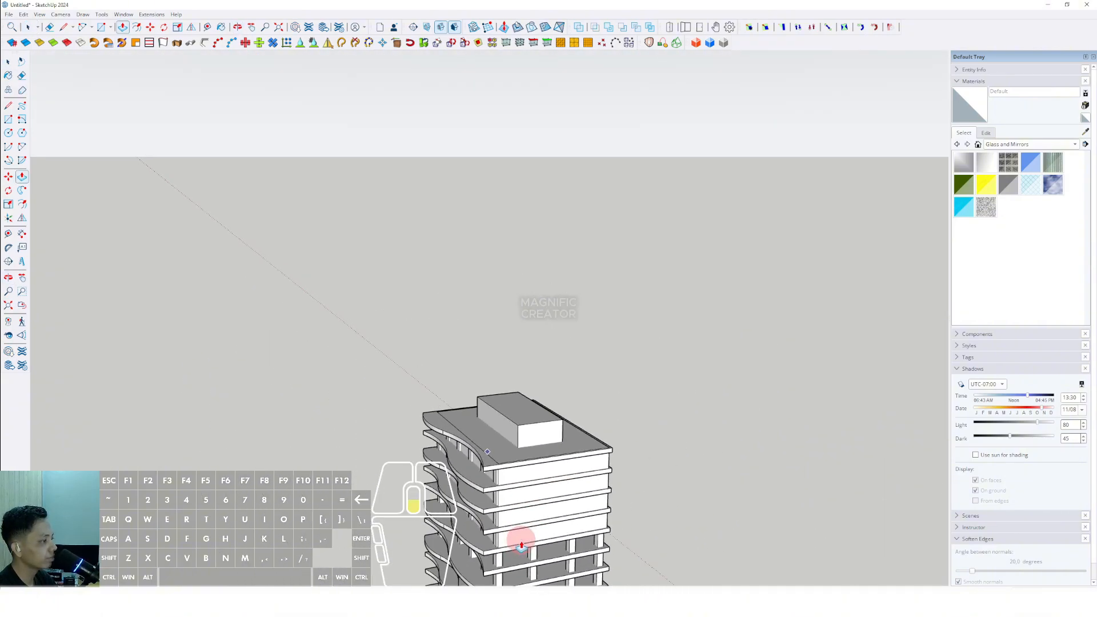
pyautogui.keyDown('shift'); pyautogui.moveTo(522, 540); pyautogui.dragTo(482, 274, button='middle'); pyautogui.keyUp('shift')
pyautogui.moveTo(483, 274); pyautogui.dragTo(475, 237, button='middle')
pyautogui.scroll(-4, 481, 308)
pyautogui.keyDown('shift'); pyautogui.moveTo(490, 434); pyautogui.dragTo(471, 286, button='middle'); pyautogui.keyUp('shift')
pyautogui.moveTo(470, 285); pyautogui.dragTo(468, 265, button='middle')
pyautogui.scroll(4, 451, 340)
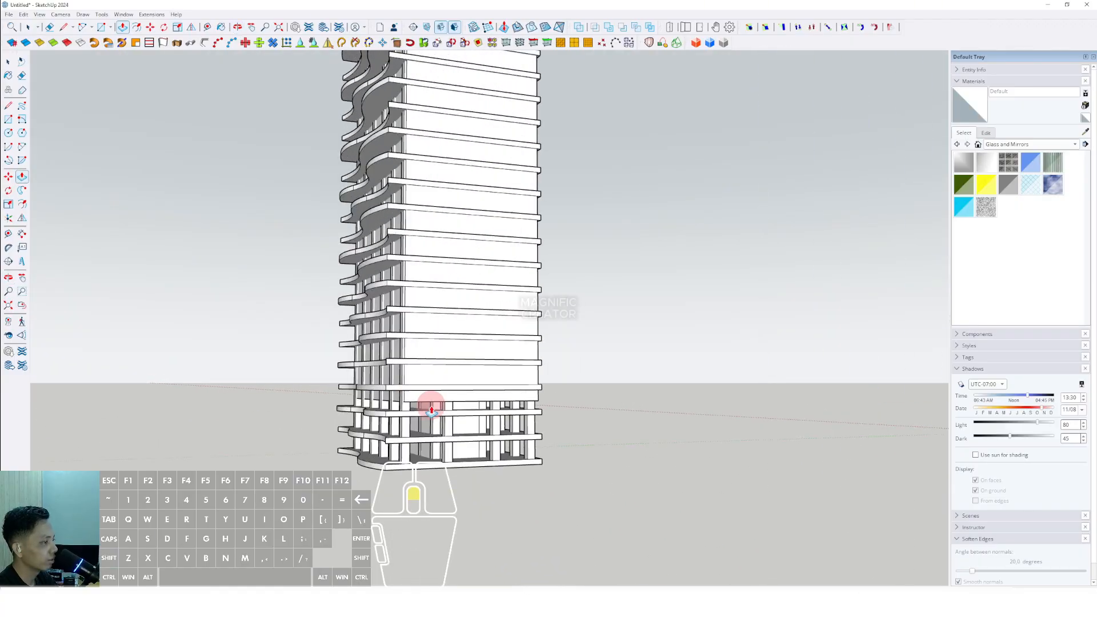
# - Inspect the new core volume along the tower's height from several angles
pyautogui.press('space')
pyautogui.scroll(-3, 397, 466)
pyautogui.keyDown('shift'); pyautogui.moveTo(431, 353); pyautogui.dragTo(460, 497, button='middle'); pyautogui.keyUp('shift')
pyautogui.scroll(3, 465, 118)
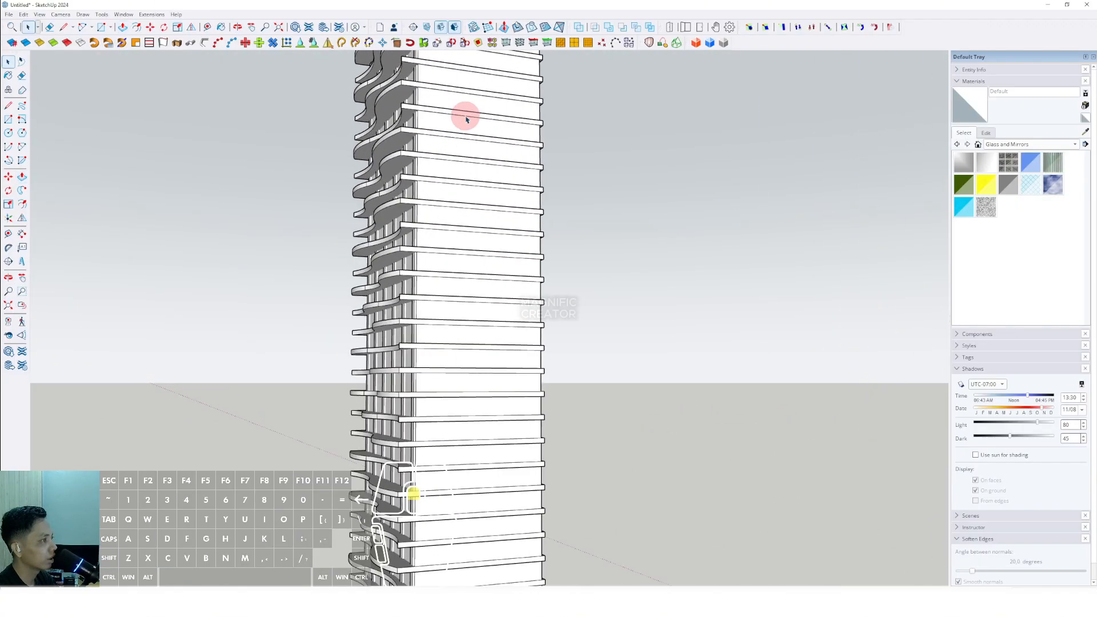
pyautogui.keyDown('shift'); pyautogui.moveTo(465, 117); pyautogui.dragTo(480, 234, button='middle'); pyautogui.keyUp('shift')
pyautogui.moveTo(480, 234); pyautogui.dragTo(487, 265, button='middle')
pyautogui.scroll(7, 487, 265)
pyautogui.scroll(2, 474, 238)
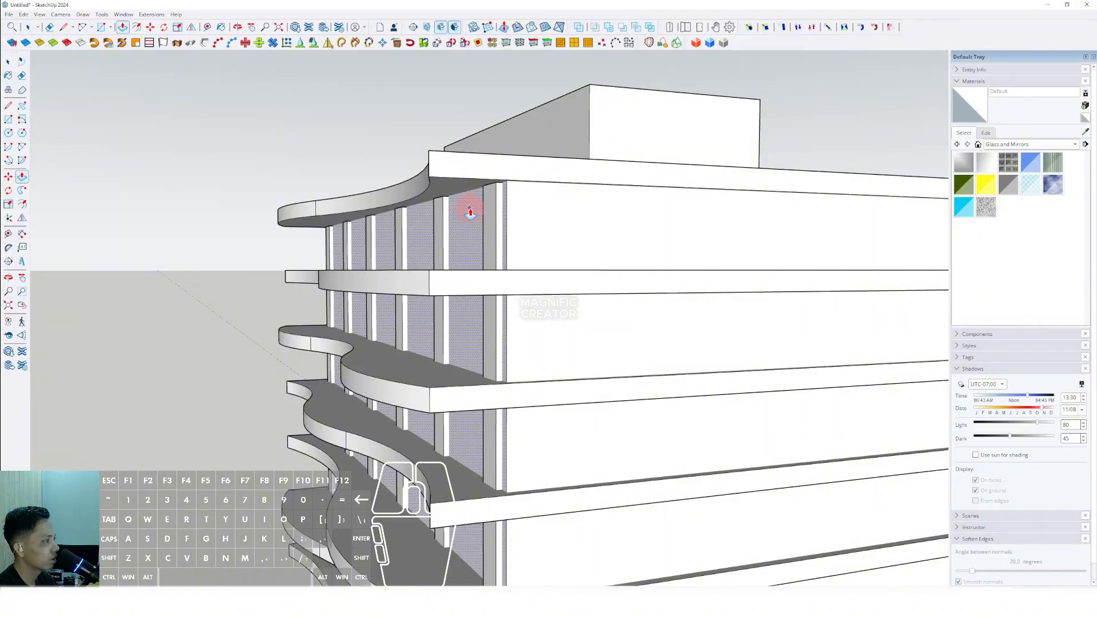
pyautogui.moveTo(469, 212); pyautogui.dragTo(442, 171, button='middle')
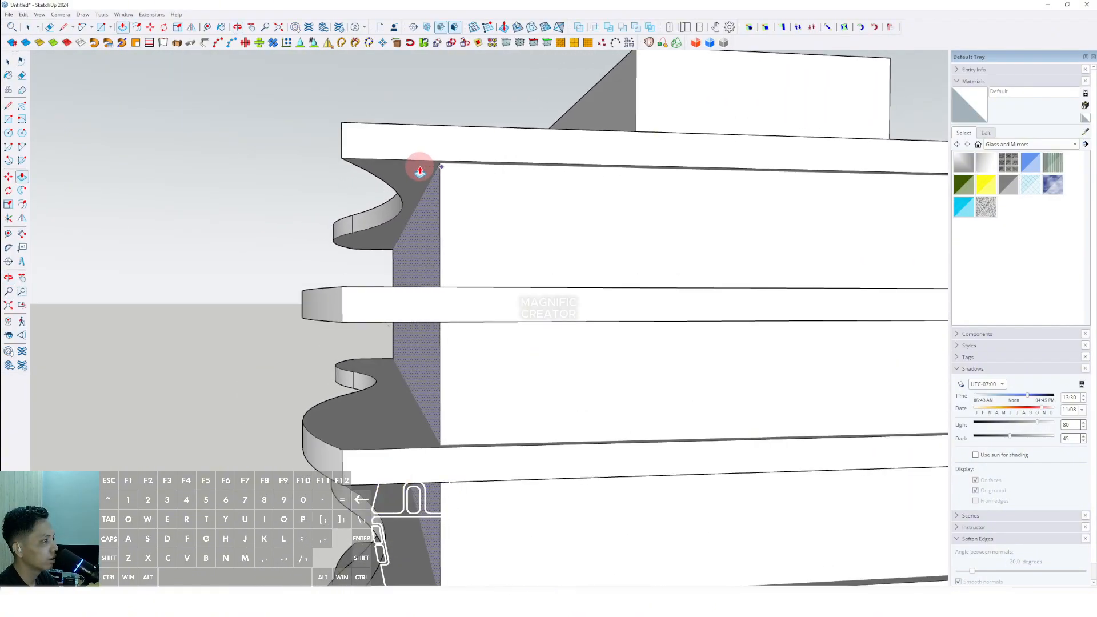
pyautogui.press('space')
pyautogui.scroll(-7, 436, 207)
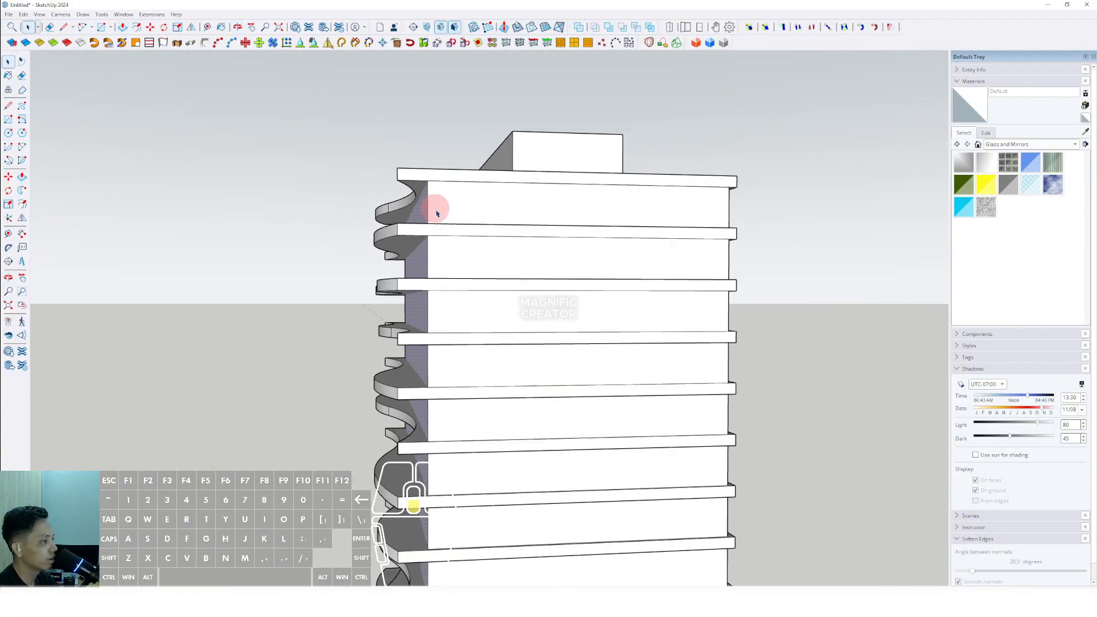
pyautogui.keyDown('shift'); pyautogui.moveTo(448, 323); pyautogui.dragTo(446, 201, button='middle'); pyautogui.keyUp('shift')
pyautogui.moveTo(446, 201); pyautogui.dragTo(465, 233, button='middle')
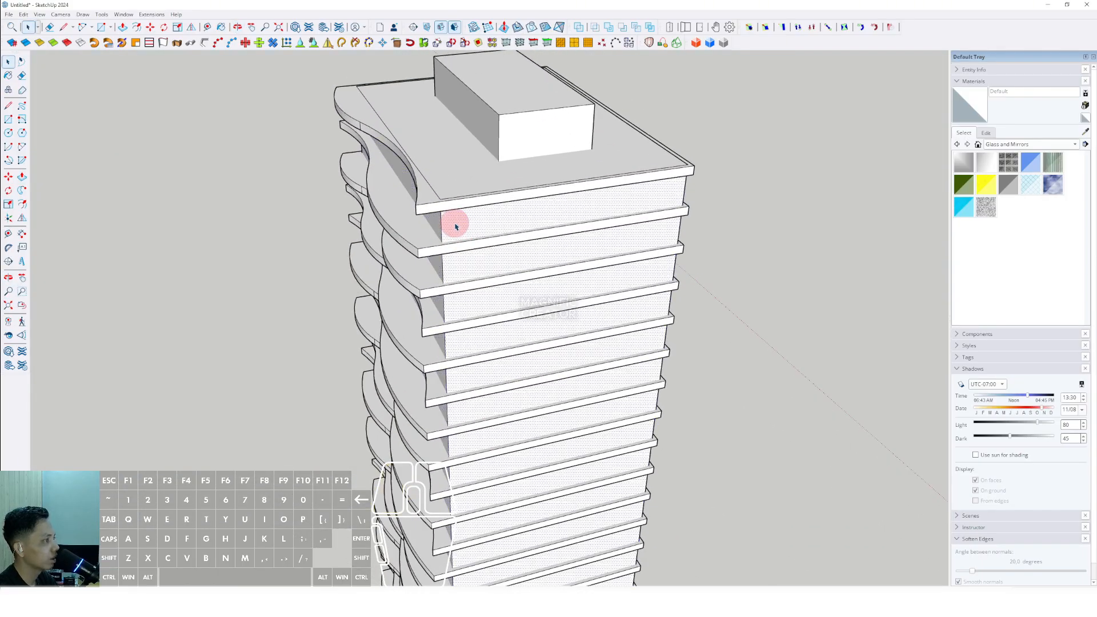
# - Inside the core group, array copies of a vertical corner edge across the front-left face into evenly spaced divisions
pyautogui.rightClick(454, 222)
pyautogui.click(485, 303)
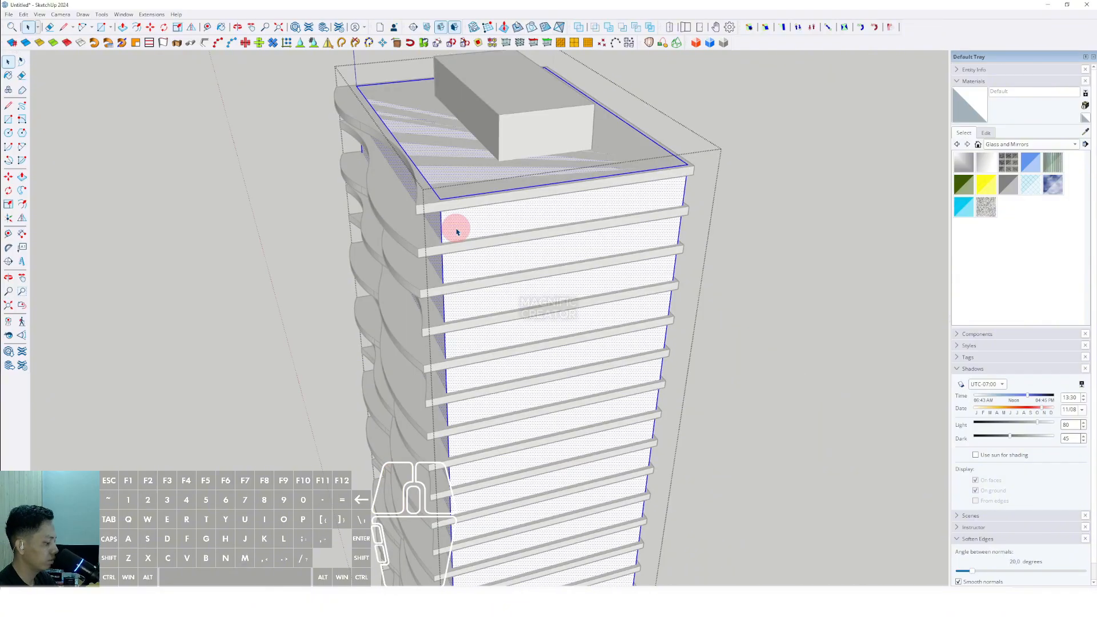
pyautogui.press(',')
pyautogui.press('e')
pyautogui.moveTo(497, 176); pyautogui.dragTo(532, 386, button='middle')
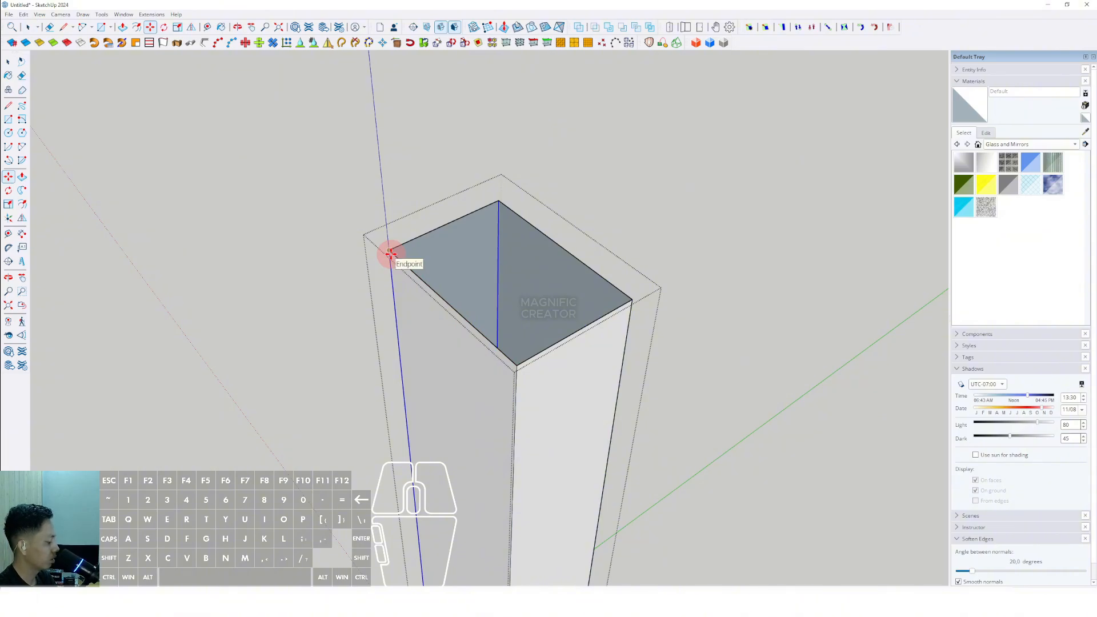
pyautogui.press('Return')
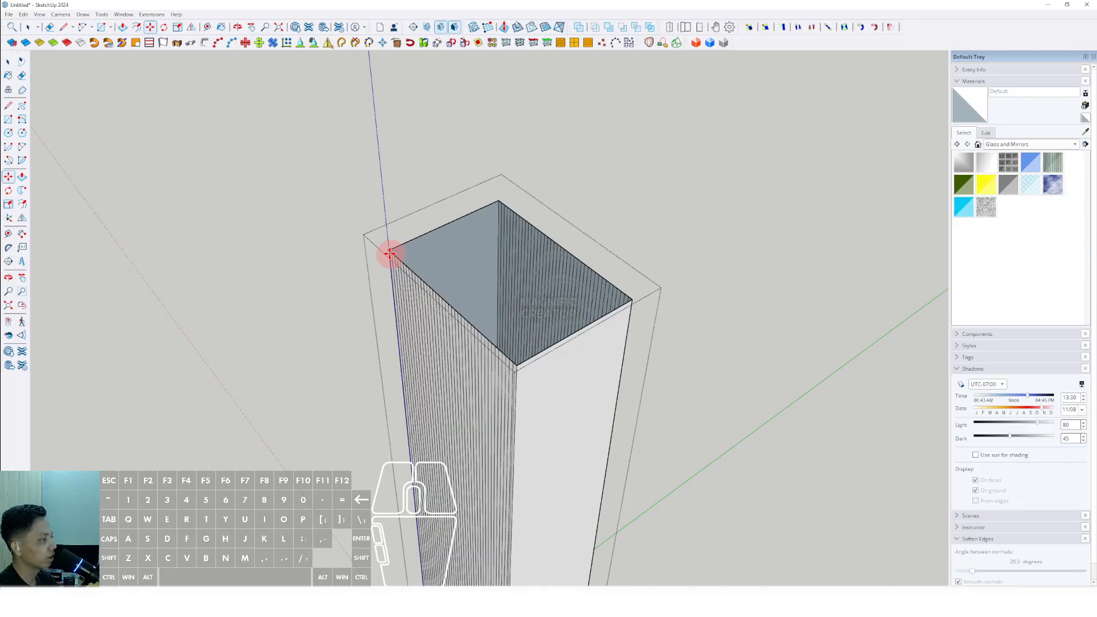
# - Try to array the corner edge across the core's front-right face, then undo it
pyautogui.press('space')
pyautogui.scroll(3, 517, 364)
pyautogui.press('l')
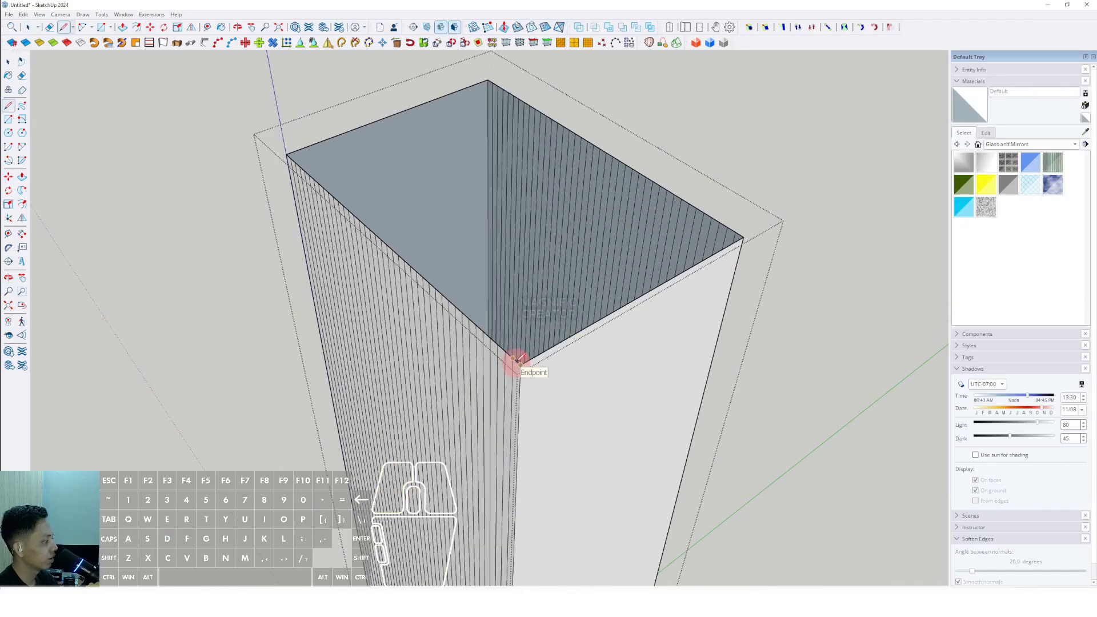
pyautogui.press('space')
pyautogui.scroll(-5, 512, 362)
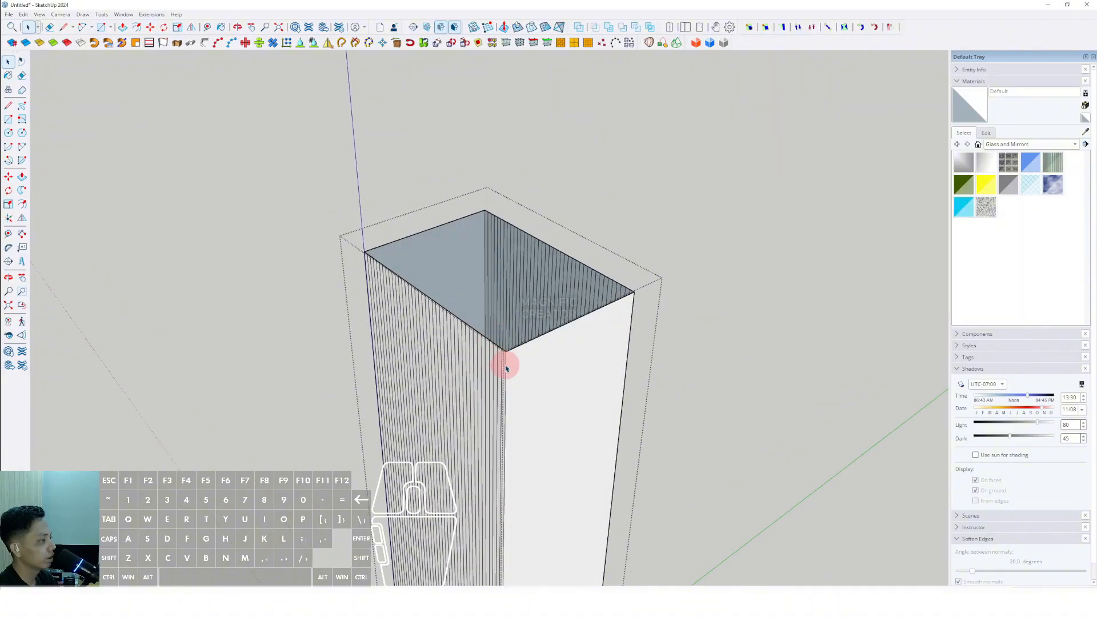
pyautogui.scroll(3, 354, 249)
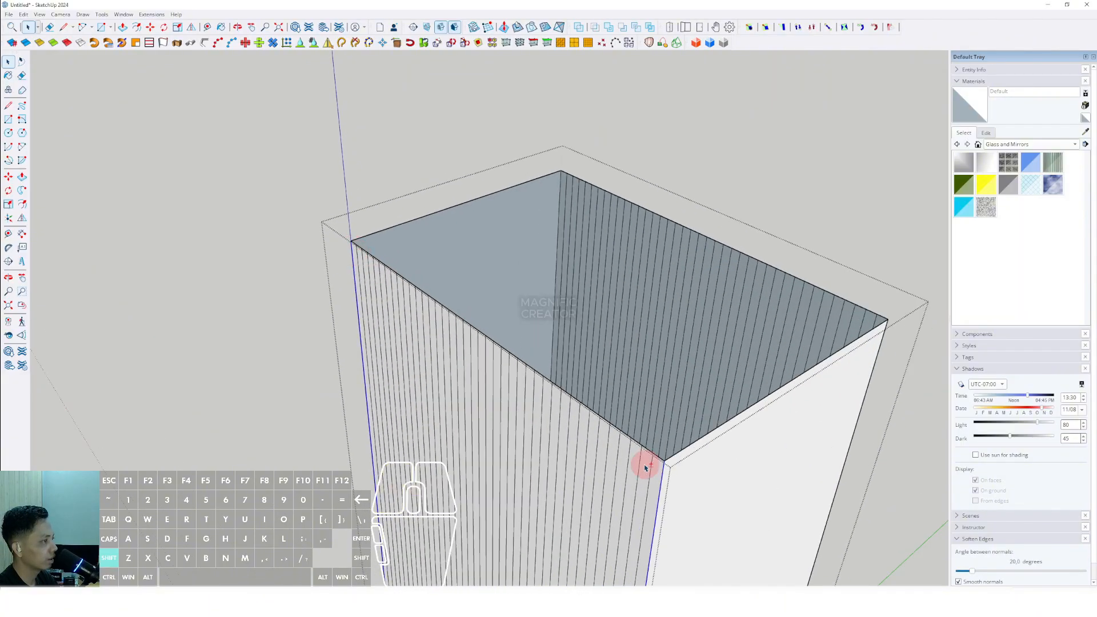
pyautogui.keyDown('shift'); pyautogui.moveTo(645, 468); pyautogui.dragTo(443, 395, button='middle'); pyautogui.keyUp('shift')
pyautogui.click(515, 376)
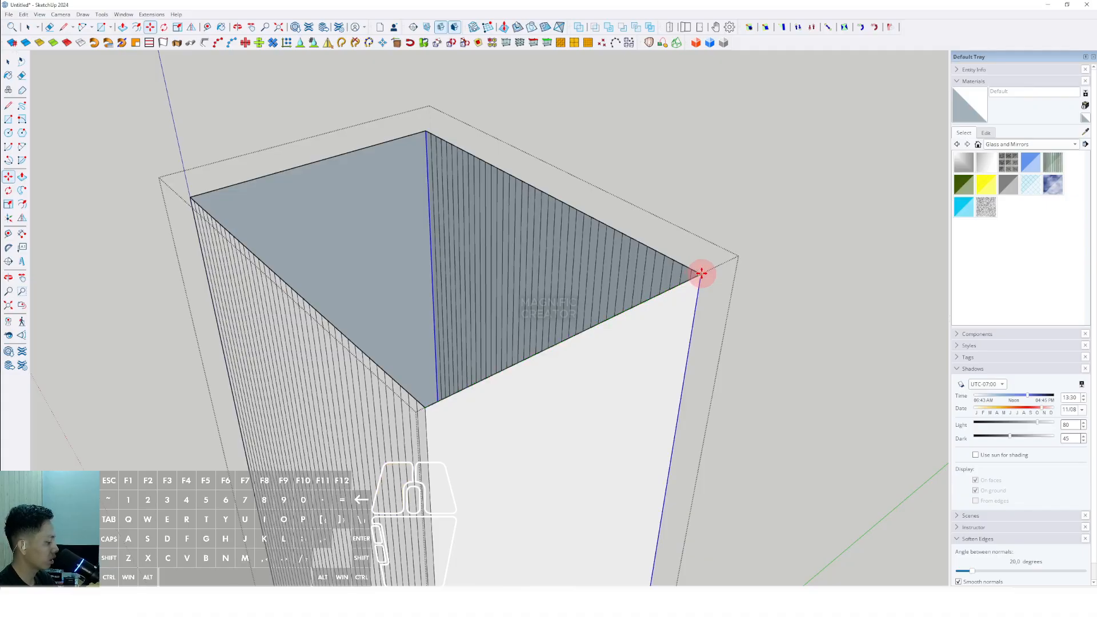
pyautogui.click(701, 273)
pyautogui.hotkey('ctrl', 'z')
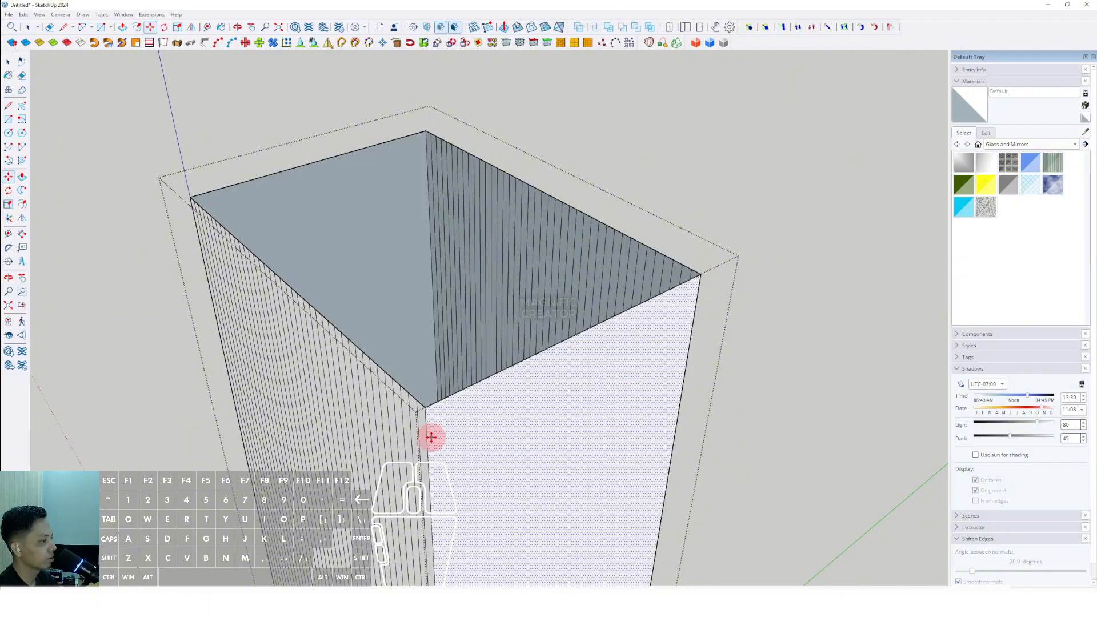
pyautogui.press('space')
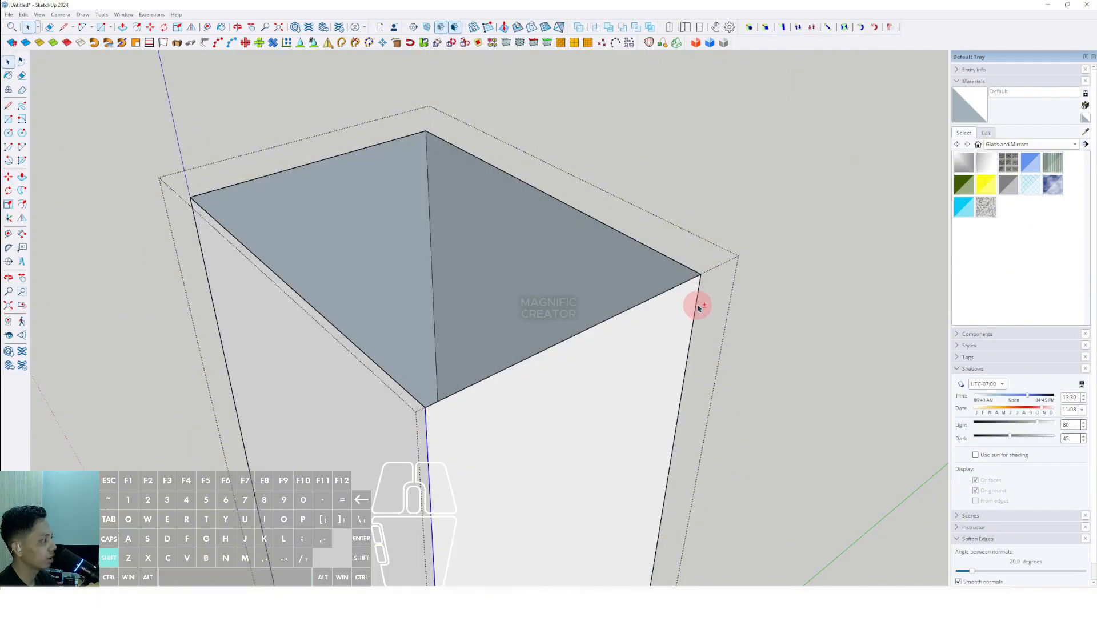
# - Re-create the vertical edge array of divisions along the core's front-left face
pyautogui.moveTo(516, 387); pyautogui.dragTo(521, 416, button='middle')
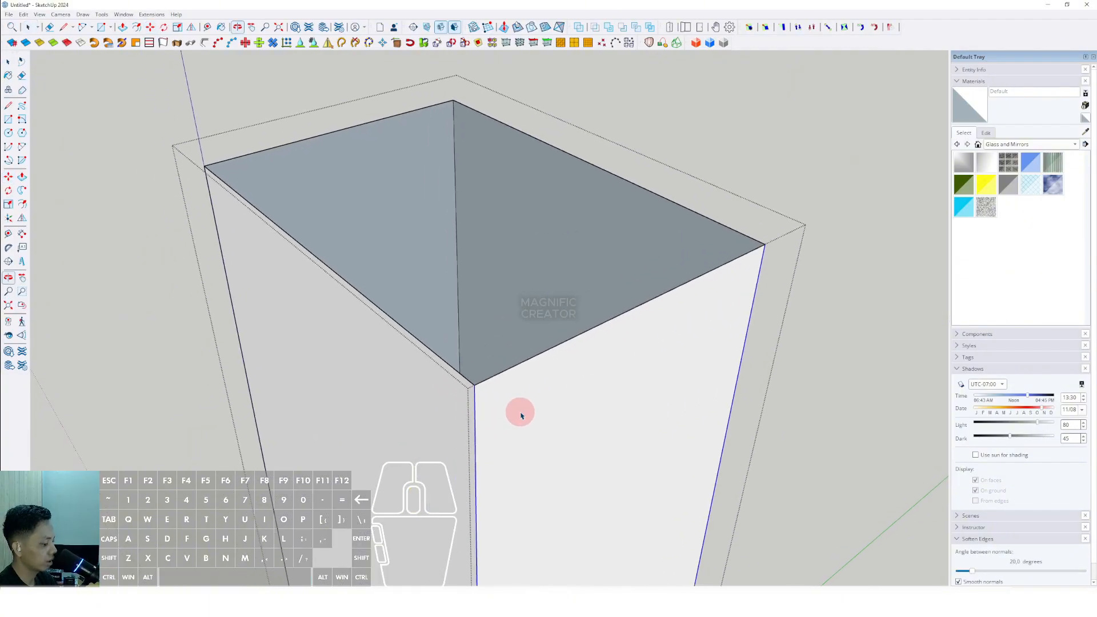
pyautogui.click(472, 384)
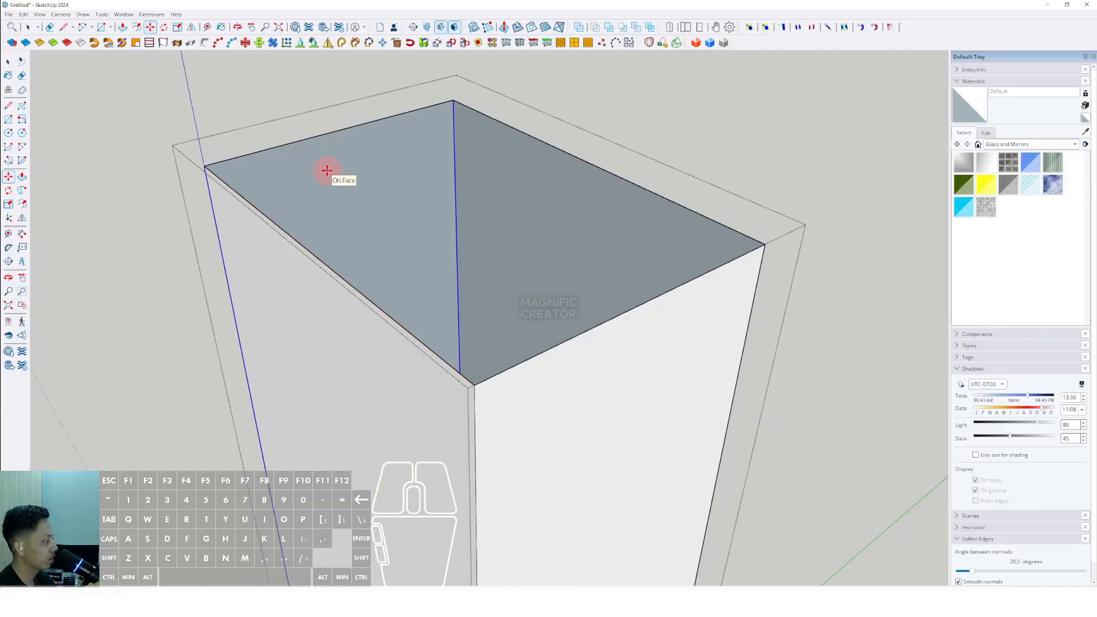
pyautogui.press('Return')
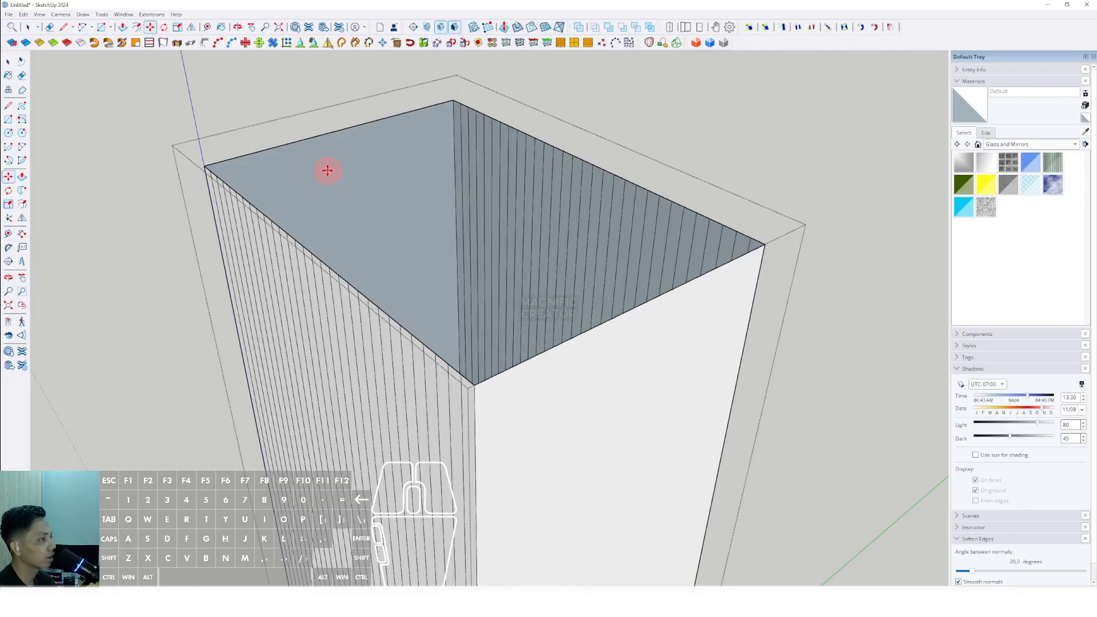
# - Paint the core volume with the Translucent Glass Blue material from the Glass and Mirrors library
pyautogui.press('space')
pyautogui.click(474, 400)
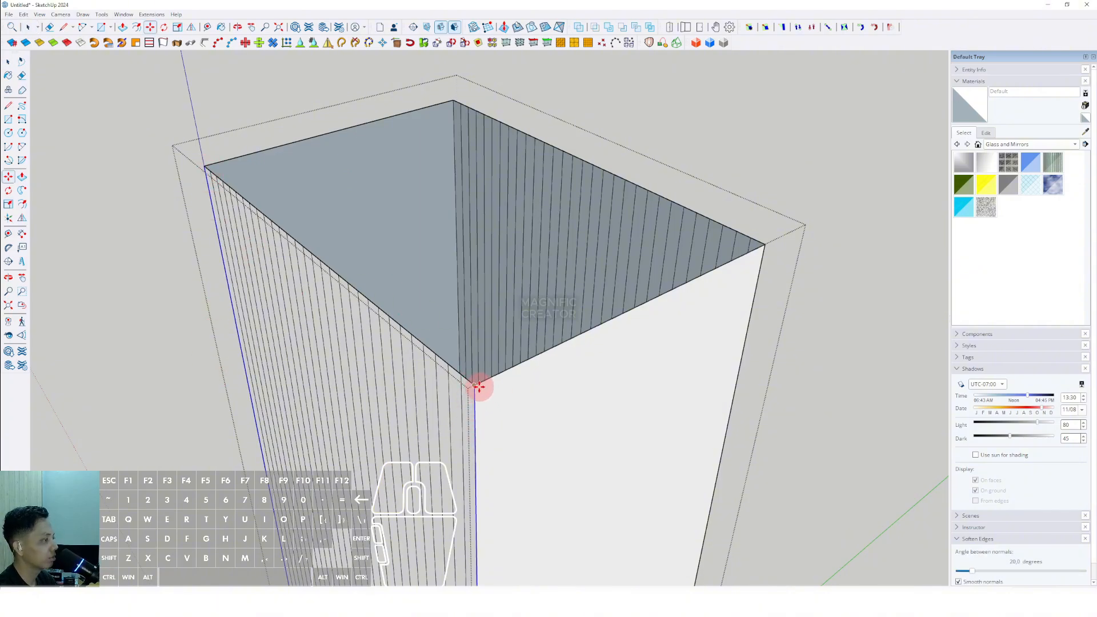
pyautogui.click(766, 244)
pyautogui.press('space')
pyautogui.scroll(-10, 485, 349)
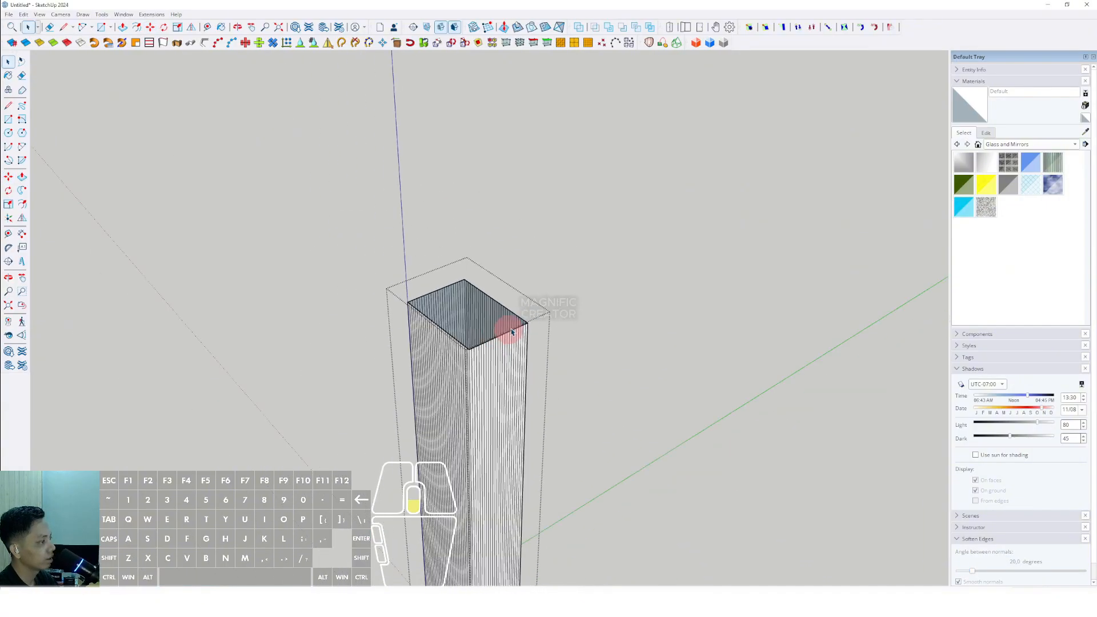
pyautogui.moveTo(498, 363); pyautogui.dragTo(705, 261, button='middle')
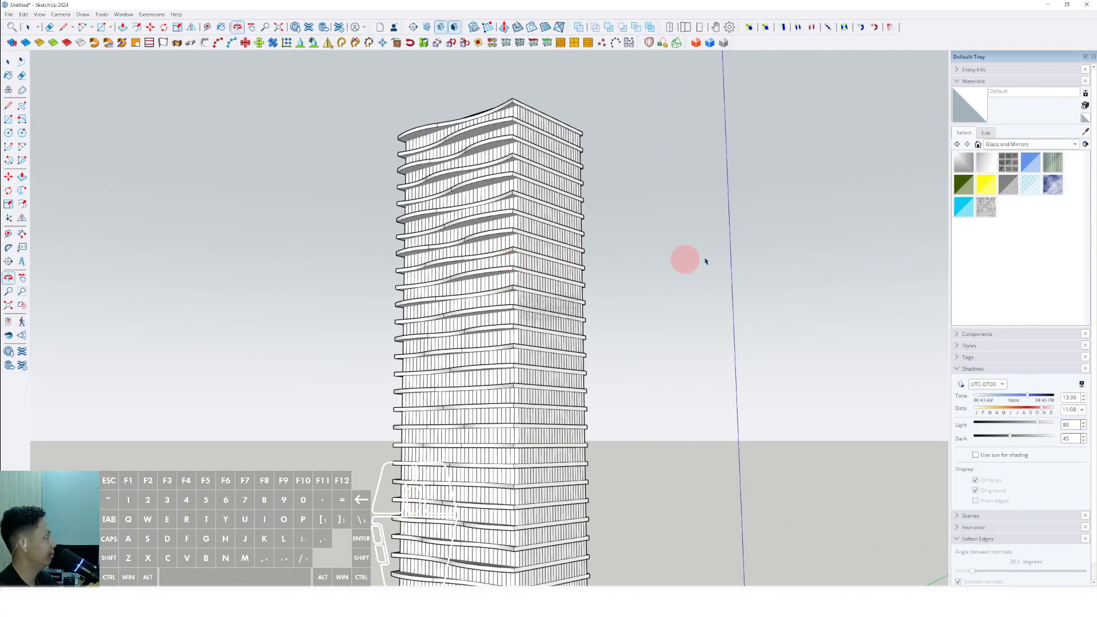
pyautogui.click(1030, 163)
pyautogui.click(526, 152)
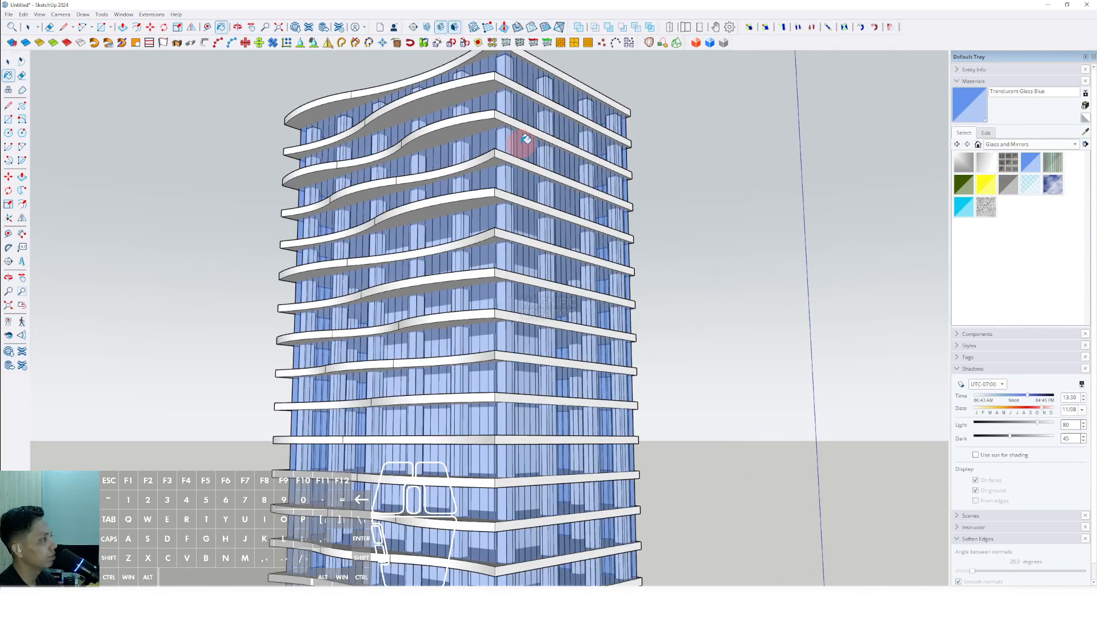
pyautogui.moveTo(519, 147)
pyautogui.mouseDown(button='middle')
pyautogui.moveTo(489, 262)
pyautogui.moveTo(567, 178)
pyautogui.moveTo(533, 244)
pyautogui.moveTo(485, 196)
pyautogui.moveTo(539, 342)
pyautogui.moveTo(516, 367)
pyautogui.moveTo(581, 404)
pyautogui.moveTo(560, 411)
pyautogui.moveTo(514, 392)
pyautogui.moveTo(552, 418)
pyautogui.moveTo(463, 110)
pyautogui.moveTo(519, 189)
pyautogui.moveTo(567, 206)
pyautogui.moveTo(406, 289)
pyautogui.mouseUp(button='middle')
pyautogui.scroll(4, 559, 348)
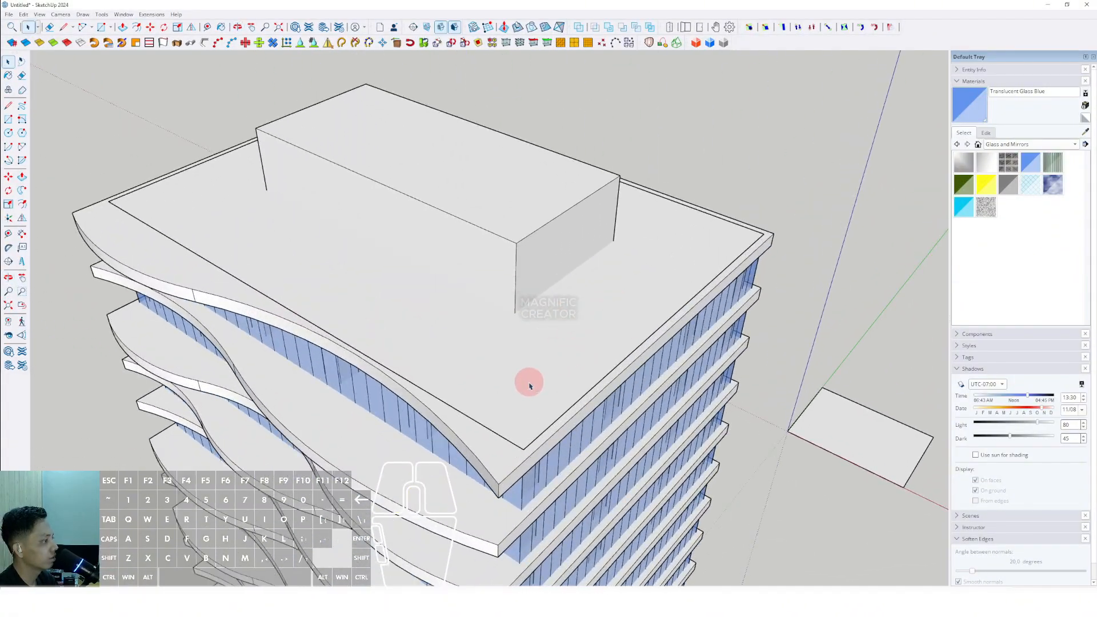
# - Open the roof slab group and offset the roof's outer edge slightly inward
pyautogui.click(528, 448)
pyautogui.click(523, 449)
pyautogui.scroll(-1, 371, 285)
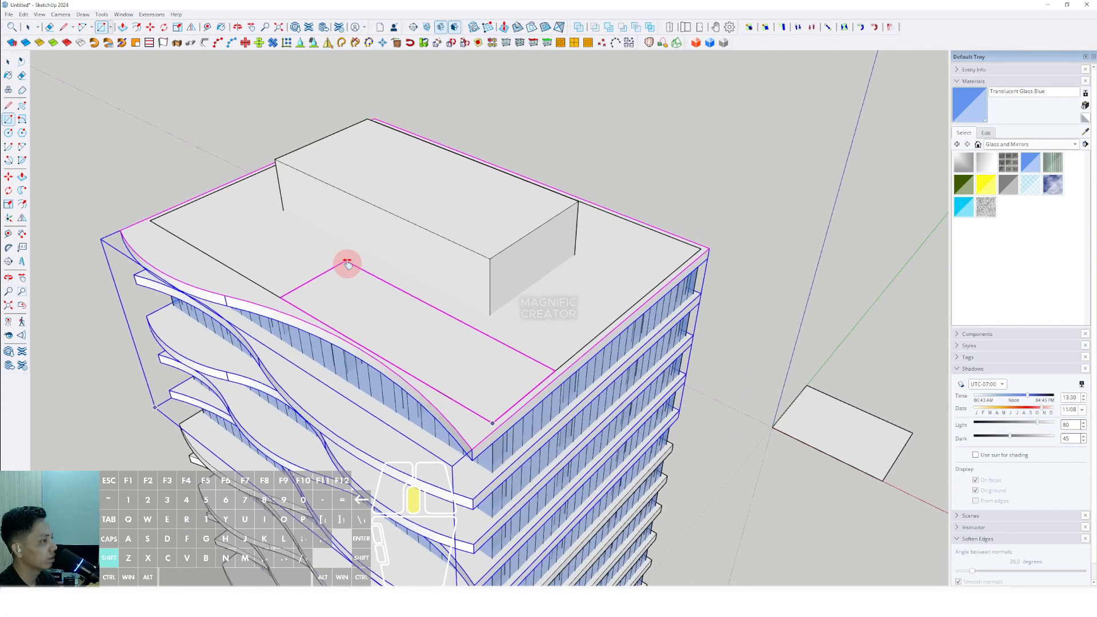
pyautogui.moveTo(348, 262); pyautogui.dragTo(502, 325, button='middle')
pyautogui.scroll(2, 500, 211)
pyautogui.press('space')
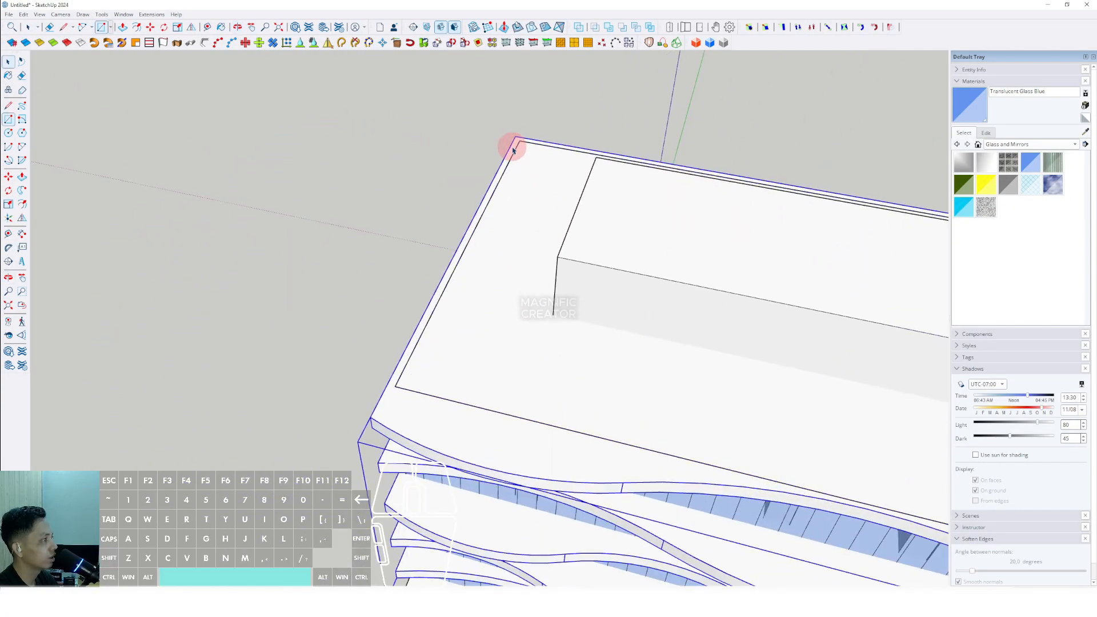
pyautogui.scroll(-3, 542, 194)
pyautogui.click(706, 229)
pyautogui.scroll(2, 707, 226)
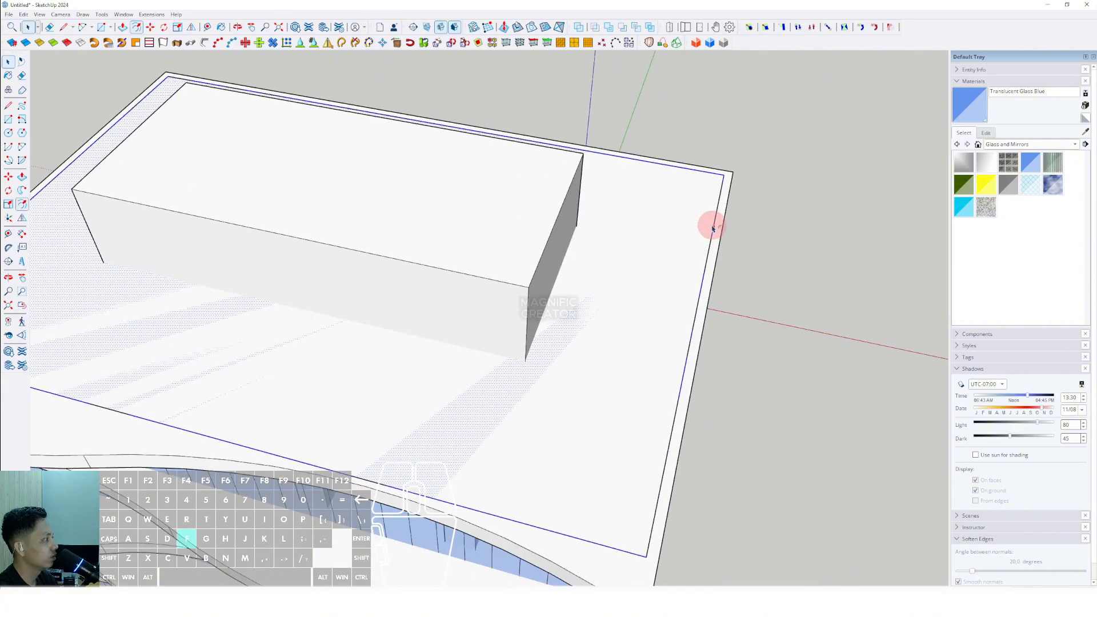
pyautogui.press('f')
pyautogui.click(708, 223)
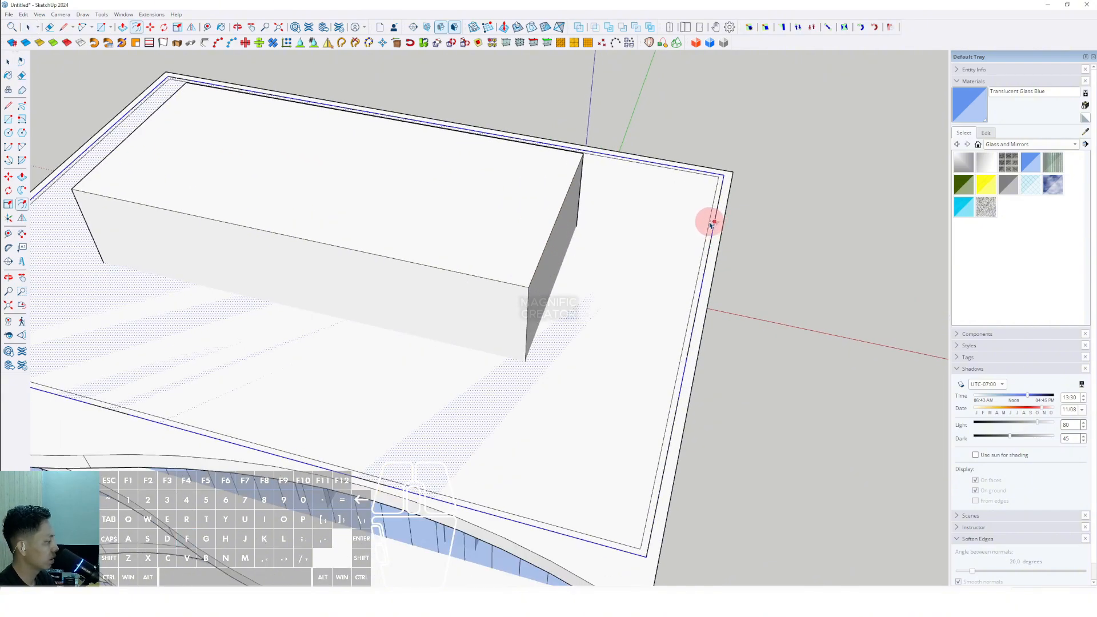
pyautogui.click(709, 222)
# - Push/pull the narrow offset rim upward to form a low parapet around the roof
pyautogui.press('space')
pyautogui.click(660, 249)
pyautogui.press('e')
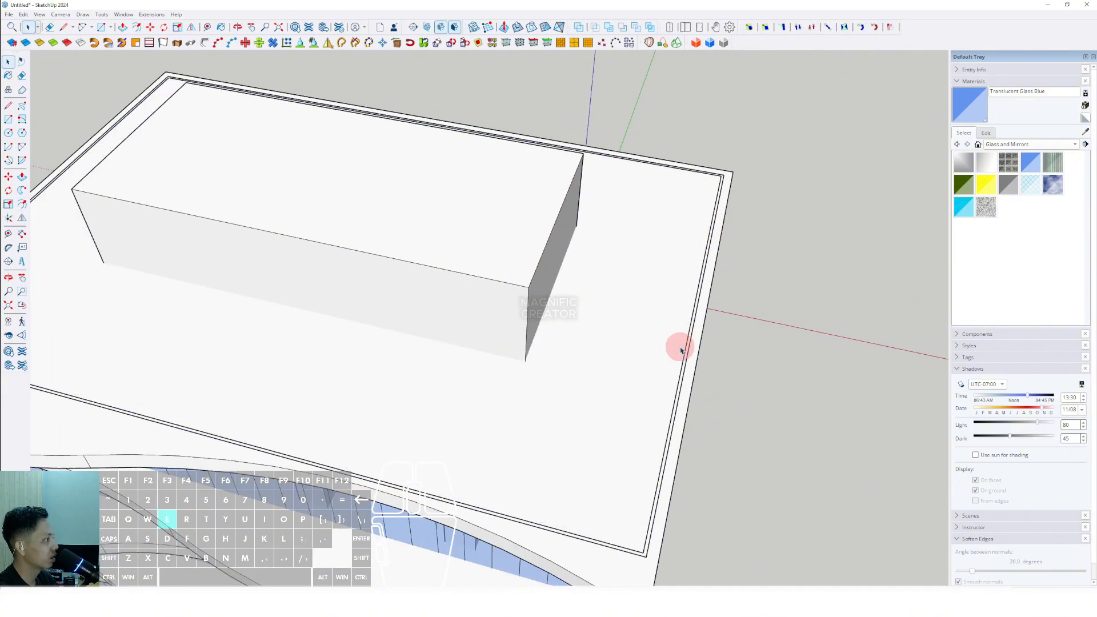
pyautogui.scroll(2, 680, 347)
pyautogui.moveTo(680, 349); pyautogui.dragTo(693, 259, button='middle')
pyautogui.press('v')
pyautogui.scroll(-4, 693, 240)
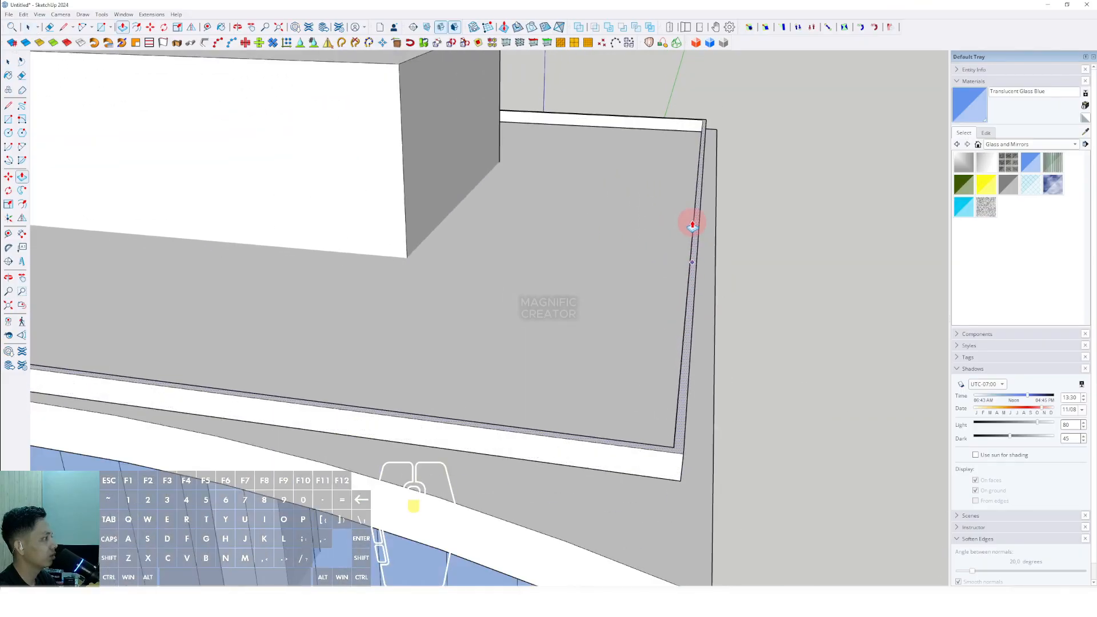
pyautogui.moveTo(691, 204); pyautogui.dragTo(691, 196, button='middle')
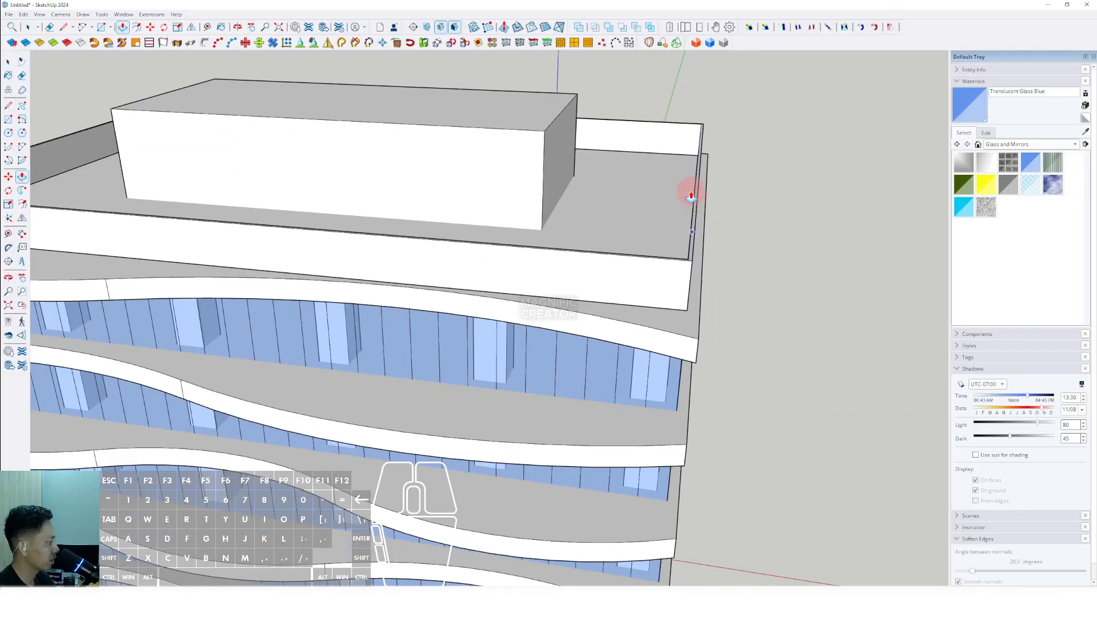
pyautogui.press('Return')
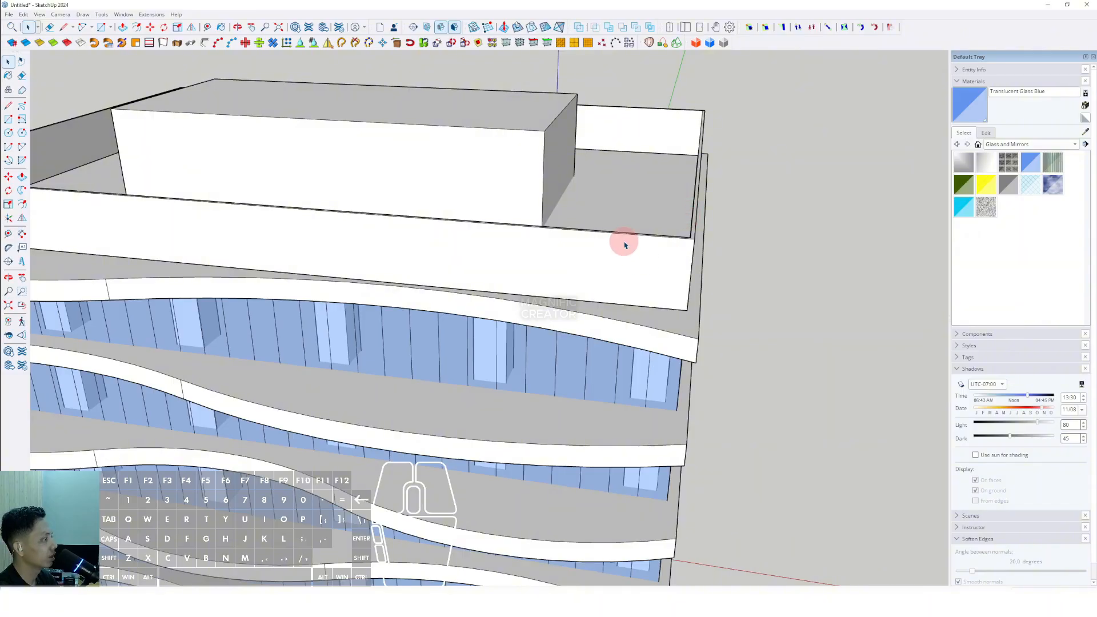
# - Orbit and zoom around the tower to review the whole building from top to base
pyautogui.rightClick(624, 245)
pyautogui.scroll(-5, 588, 226)
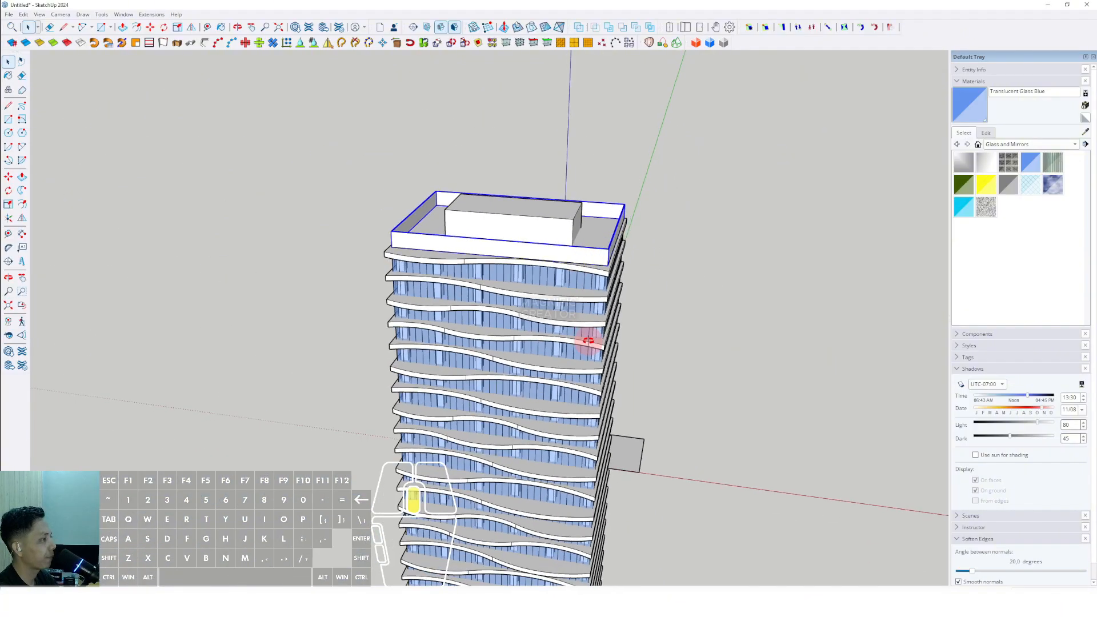
pyautogui.moveTo(589, 340); pyautogui.dragTo(464, 95, button='middle')
pyautogui.scroll(-7, 507, 215)
pyautogui.keyDown('shift'); pyautogui.moveTo(504, 257); pyautogui.dragTo(494, 185, button='middle'); pyautogui.keyUp('shift')
pyautogui.moveTo(494, 185); pyautogui.dragTo(529, 215, button='middle')
pyautogui.scroll(1, 479, 297)
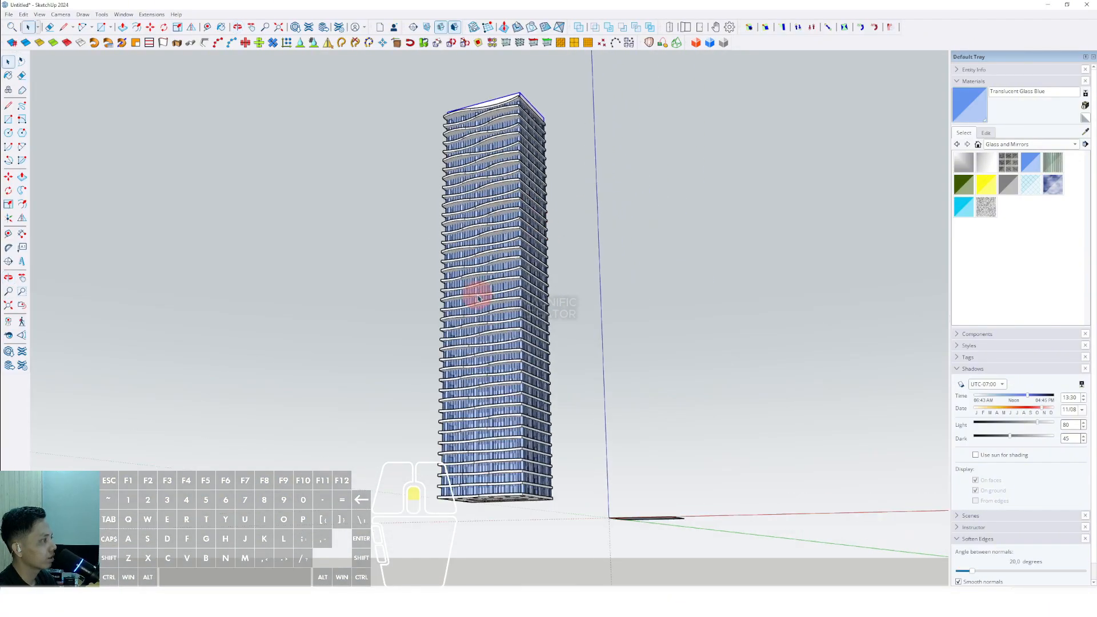
pyautogui.moveTo(479, 297)
pyautogui.mouseDown(button='middle')
pyautogui.moveTo(533, 289)
pyautogui.moveTo(659, 304)
pyautogui.moveTo(533, 379)
pyautogui.moveTo(477, 295)
pyautogui.mouseUp(button='middle')
pyautogui.scroll(3, 474, 498)
pyautogui.scroll(8, 474, 498)
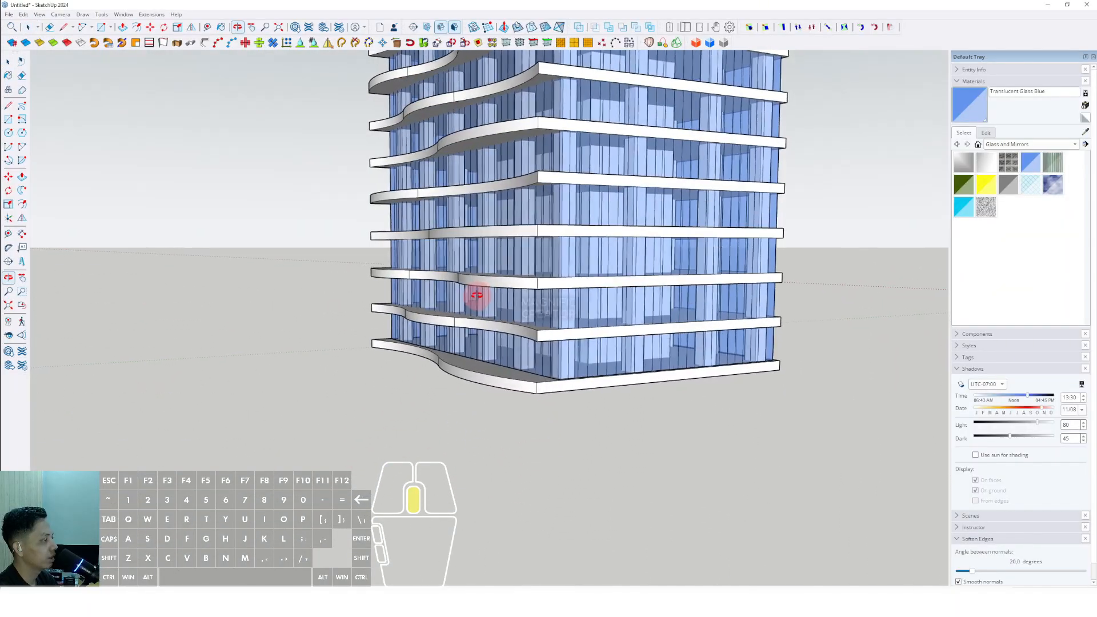
pyautogui.scroll(3, 409, 326)
# - Inside the lower floor-slab group, stretch one slab outward on its wavy side to form an extended deck
pyautogui.moveTo(421, 325); pyautogui.dragTo(400, 341, button='middle')
pyautogui.click(429, 323)
pyautogui.rightClick(430, 323)
pyautogui.click(425, 322)
pyautogui.doubleClick(424, 321)
pyautogui.click(425, 324)
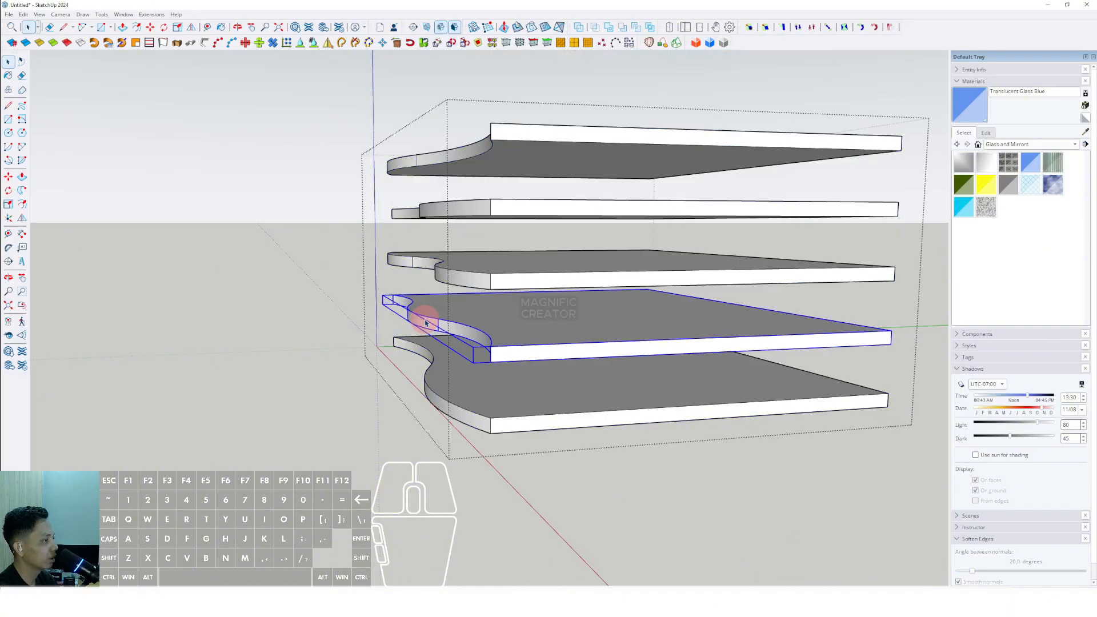
pyautogui.rightClick(425, 323)
pyautogui.click(453, 378)
pyautogui.tripleClick(448, 327)
pyautogui.moveTo(453, 323); pyautogui.dragTo(361, 258, button='middle')
pyautogui.moveTo(357, 252); pyautogui.dragTo(489, 351)
pyautogui.moveTo(488, 351)
pyautogui.mouseDown(button='middle')
pyautogui.moveTo(520, 354)
pyautogui.moveTo(501, 343)
pyautogui.mouseUp(button='middle')
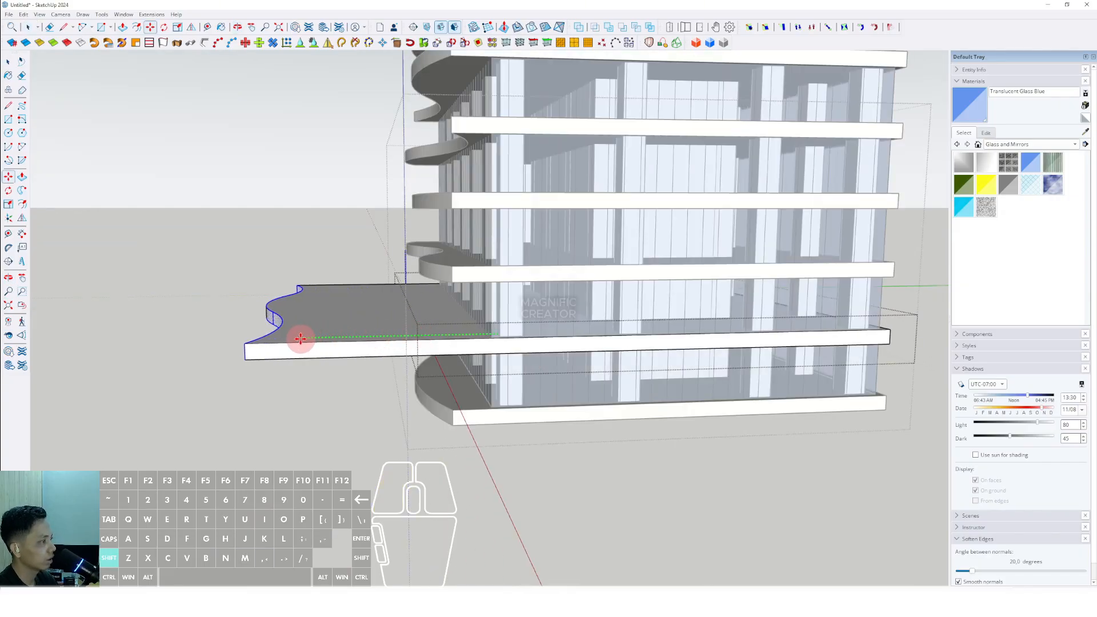
# - Draw a rectangle on the extended deck and push/pull it through to cut an opening
pyautogui.press('space')
pyautogui.moveTo(300, 339)
pyautogui.mouseDown(button='middle')
pyautogui.moveTo(541, 372)
pyautogui.moveTo(355, 345)
pyautogui.moveTo(316, 325)
pyautogui.mouseUp(button='middle')
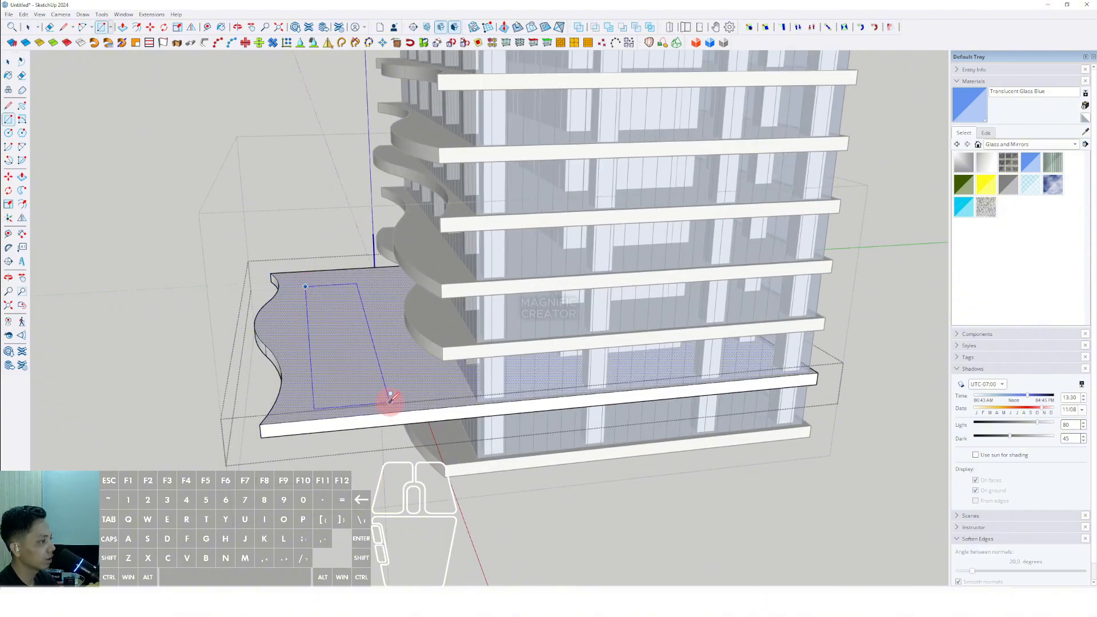
pyautogui.press('v')
pyautogui.click(355, 320)
pyautogui.click(342, 357)
pyautogui.press('space')
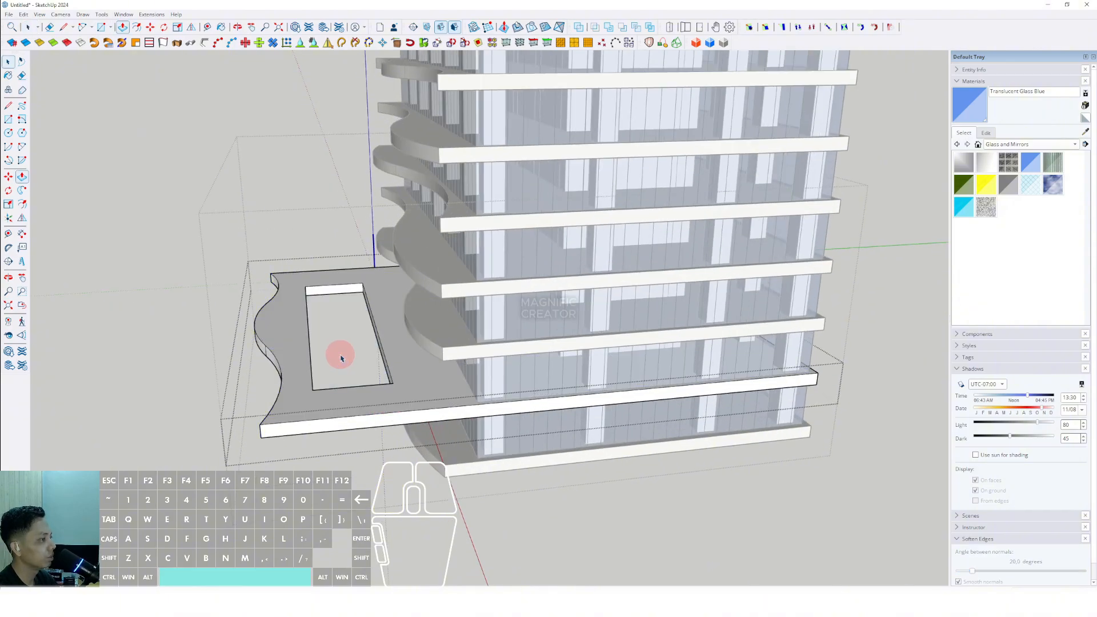
# - Draw a large rectangle on the ground in front of the tower base
pyautogui.scroll(-3, 343, 360)
pyautogui.click(717, 372)
pyautogui.scroll(-3, 457, 403)
pyautogui.click(750, 289)
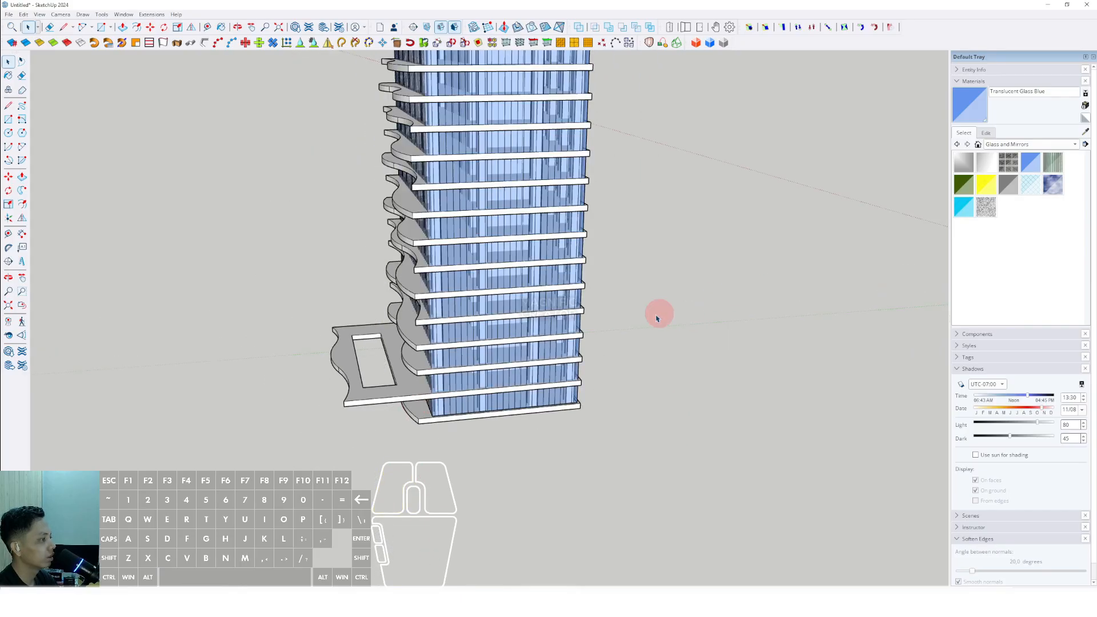
pyautogui.moveTo(571, 342); pyautogui.dragTo(753, 266, button='middle')
pyautogui.scroll(3, 488, 379)
pyautogui.keyDown('shift'); pyautogui.moveTo(487, 380); pyautogui.dragTo(655, 440, button='middle'); pyautogui.keyUp('shift')
pyautogui.scroll(3, 479, 388)
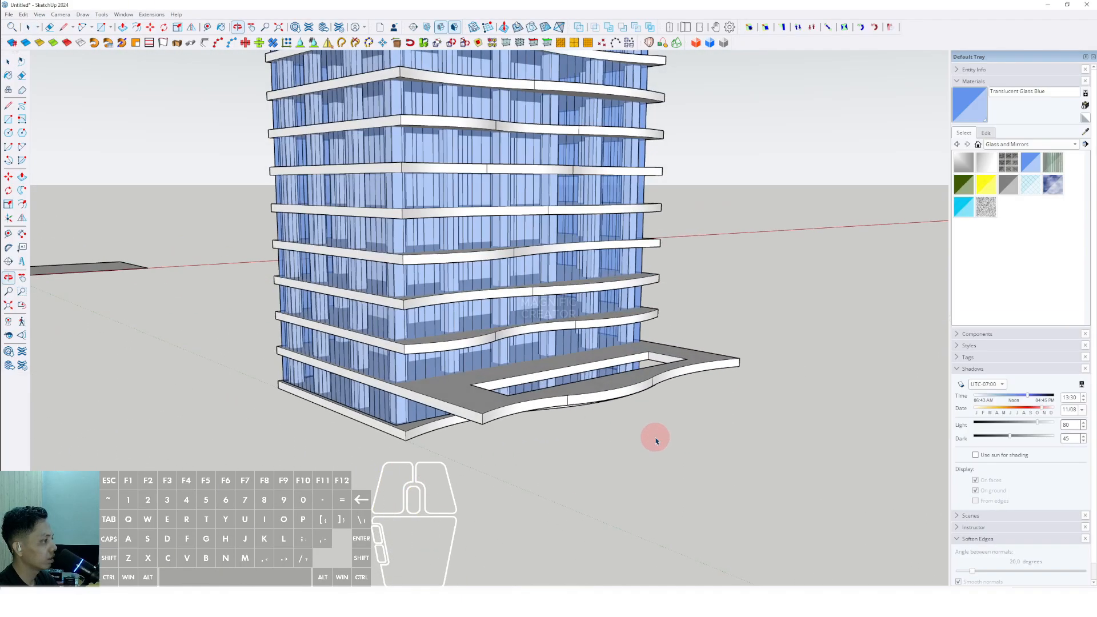
pyautogui.keyDown('shift'); pyautogui.moveTo(517, 425); pyautogui.dragTo(739, 411, button='middle'); pyautogui.keyUp('shift')
pyautogui.press('r')
pyautogui.click(395, 388)
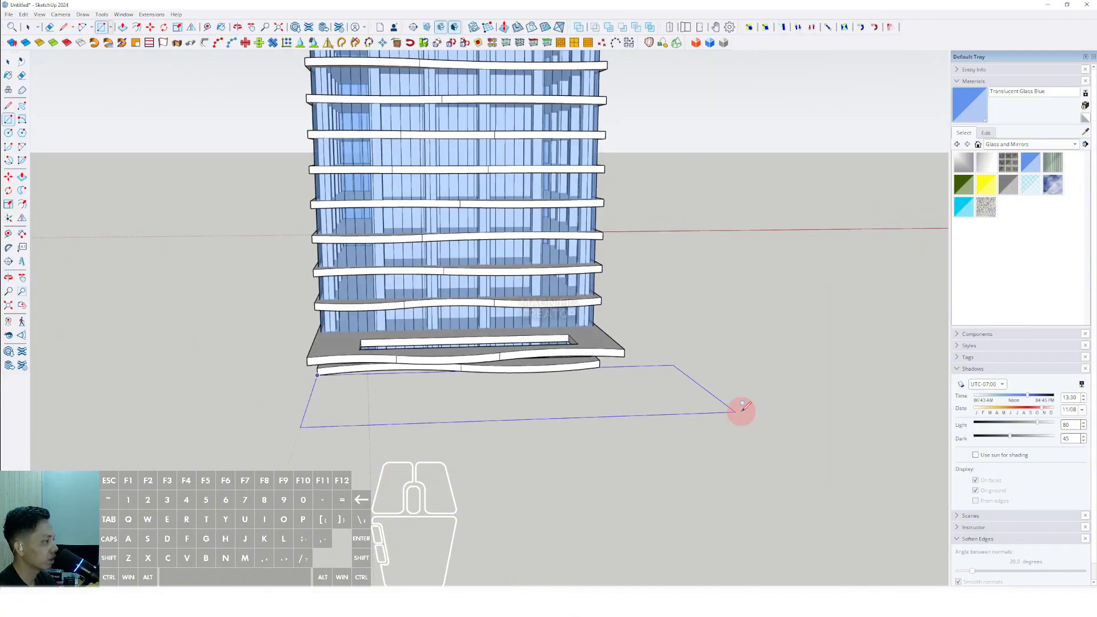
pyautogui.click(742, 404)
# - Scale the ground rectangle wider and push/pull it up into a thin base slab
pyautogui.keyDown('shift'); pyautogui.moveTo(385, 418); pyautogui.dragTo(584, 381, button='middle'); pyautogui.keyUp('shift')
pyautogui.doubleClick(528, 370)
pyautogui.press('s')
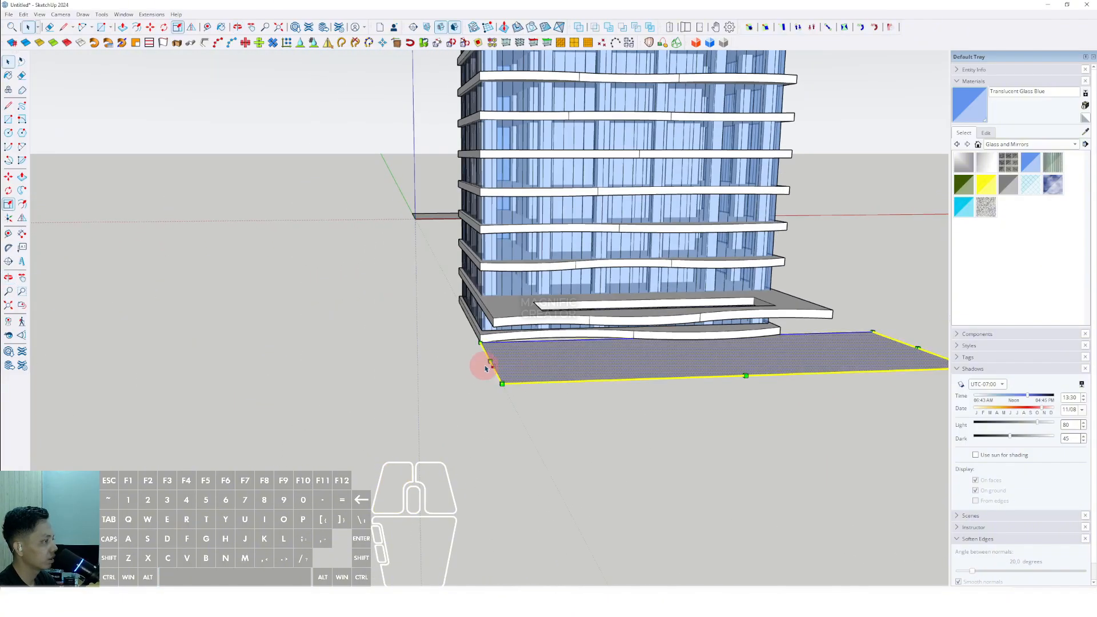
pyautogui.moveTo(490, 362); pyautogui.dragTo(349, 365)
pyautogui.press('space')
pyautogui.scroll(2, 623, 358)
pyautogui.scroll(1, 619, 358)
pyautogui.press('p')
pyautogui.click(617, 359)
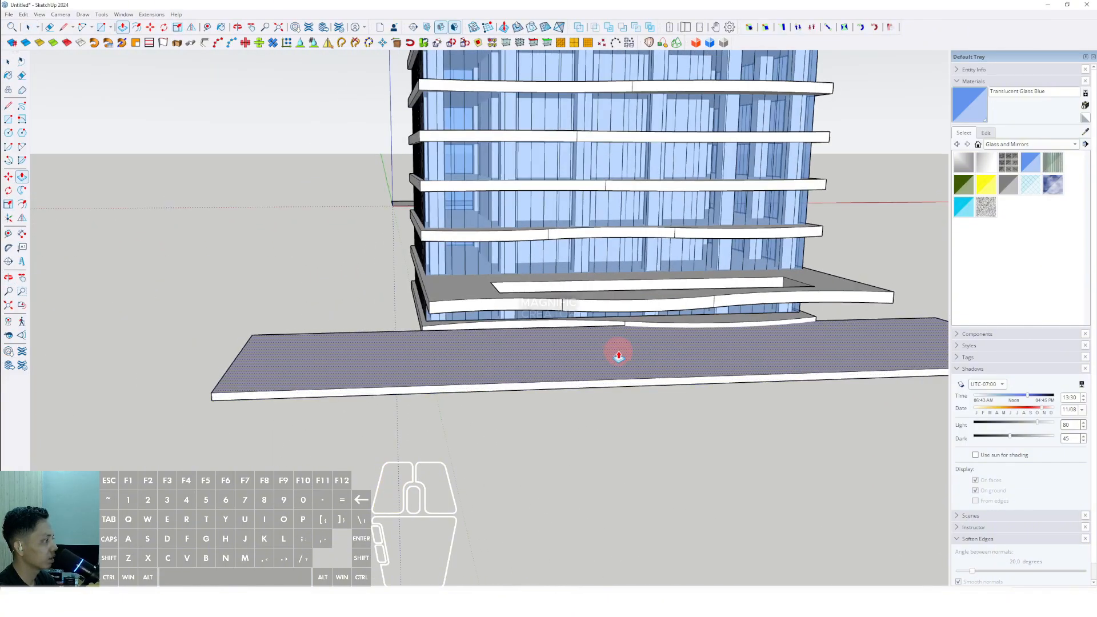
pyautogui.click(618, 353)
# - Select the base slab and make it a group
pyautogui.press('space')
pyautogui.moveTo(619, 354); pyautogui.dragTo(543, 314, button='middle')
pyautogui.click(545, 313)
pyautogui.click(524, 311)
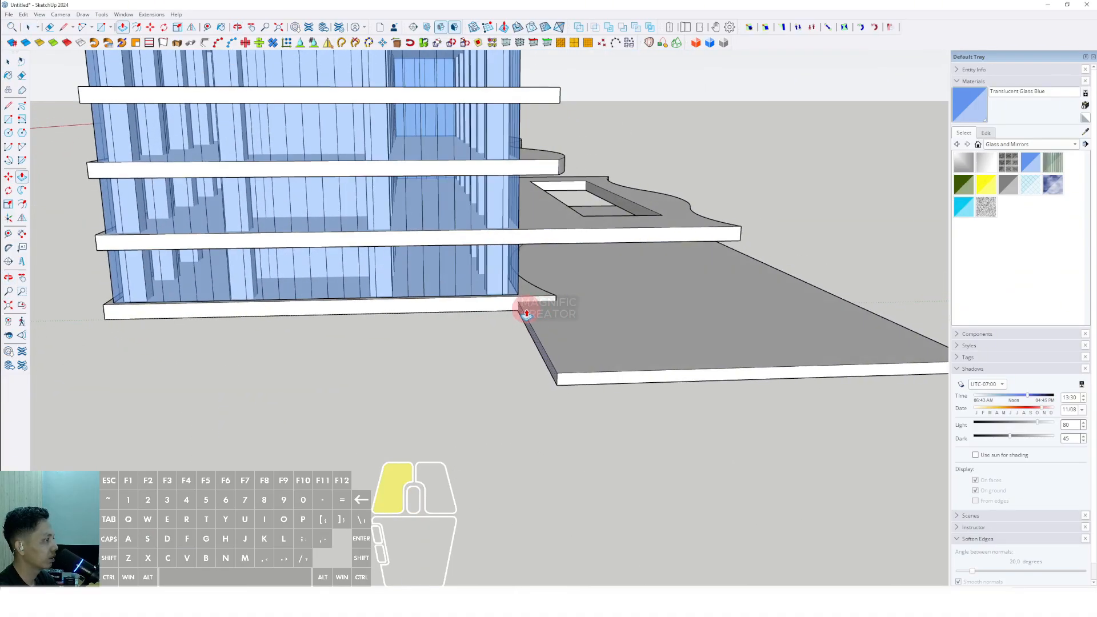
pyautogui.scroll(-2, 529, 311)
pyautogui.moveTo(680, 322); pyautogui.dragTo(668, 350, button='middle')
pyautogui.rightClick(674, 356)
pyautogui.click(700, 434)
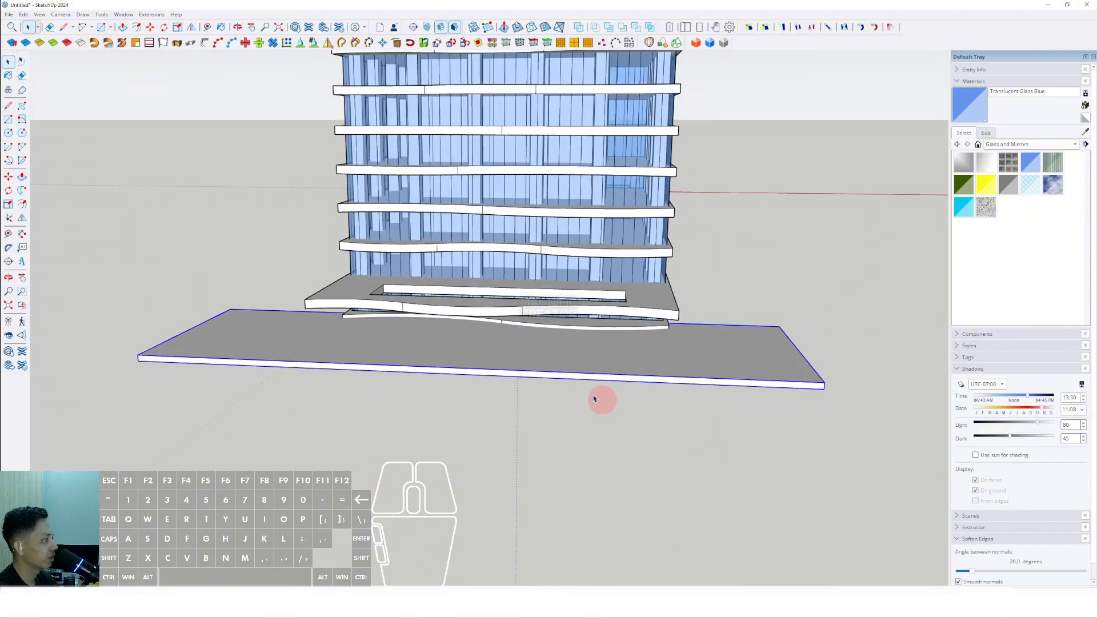
# - Draw a small circle under the extended deck and push/pull it down into a round column
pyautogui.moveTo(600, 399); pyautogui.dragTo(989, 382, button='middle')
pyautogui.scroll(-1, 989, 382)
pyautogui.scroll(3, 719, 383)
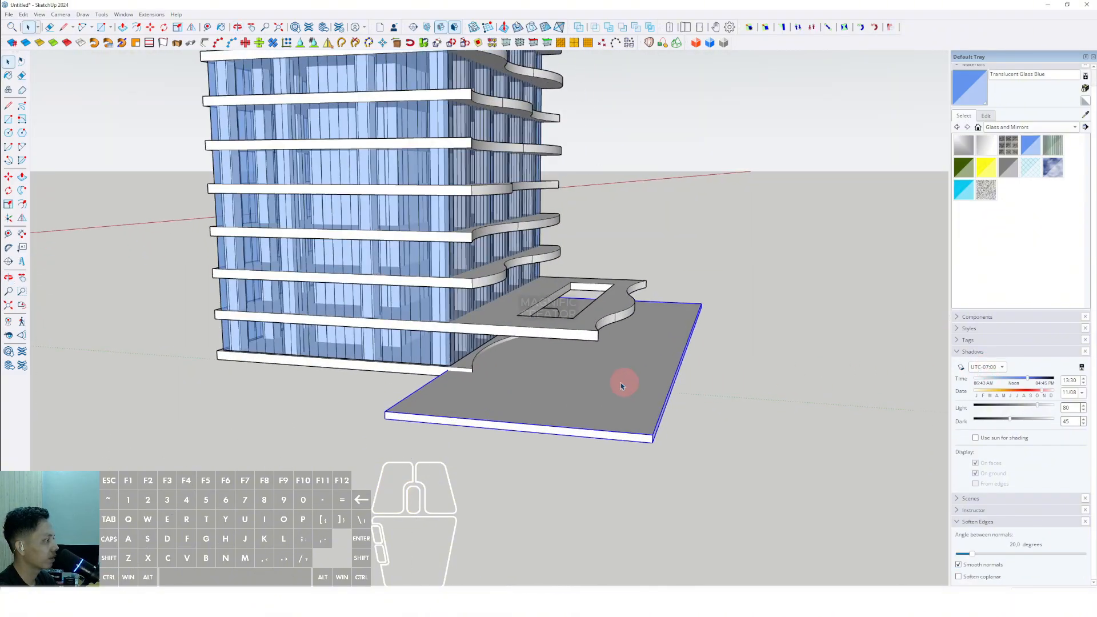
pyautogui.moveTo(621, 383); pyautogui.dragTo(669, 370, button='middle')
pyautogui.scroll(2, 693, 367)
pyautogui.scroll(3, 599, 342)
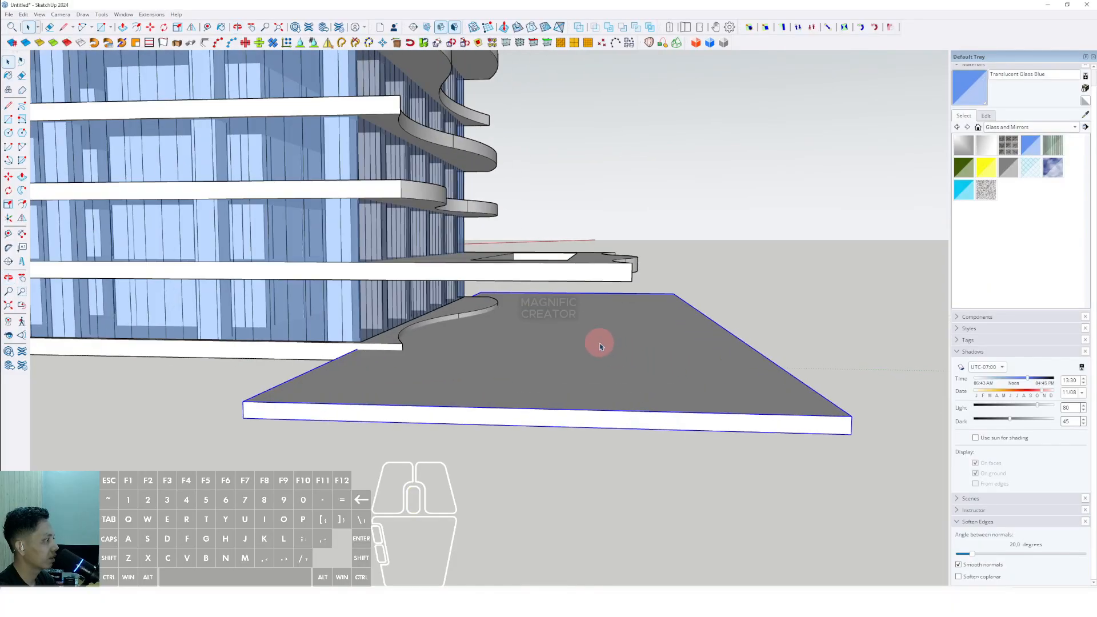
pyautogui.moveTo(599, 343); pyautogui.dragTo(574, 383, button='middle')
pyautogui.scroll(2, 573, 341)
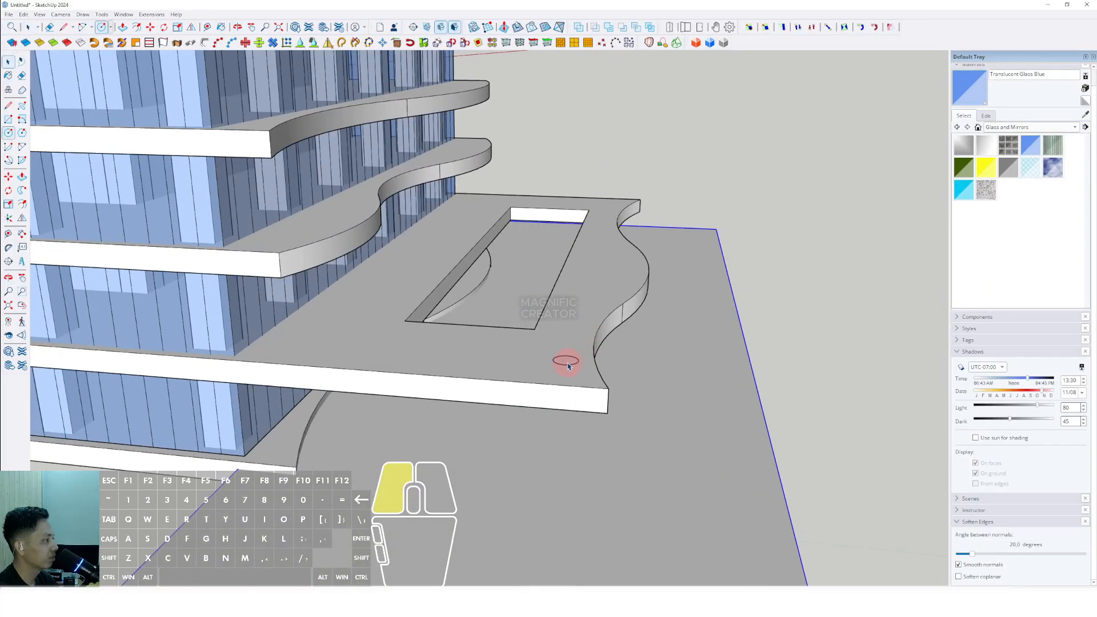
pyautogui.press('v')
pyautogui.click(566, 362)
pyautogui.click(610, 490)
# - Group the column and turn it into a component
pyautogui.press('space')
pyautogui.tripleClick(563, 447)
pyautogui.rightClick(563, 444)
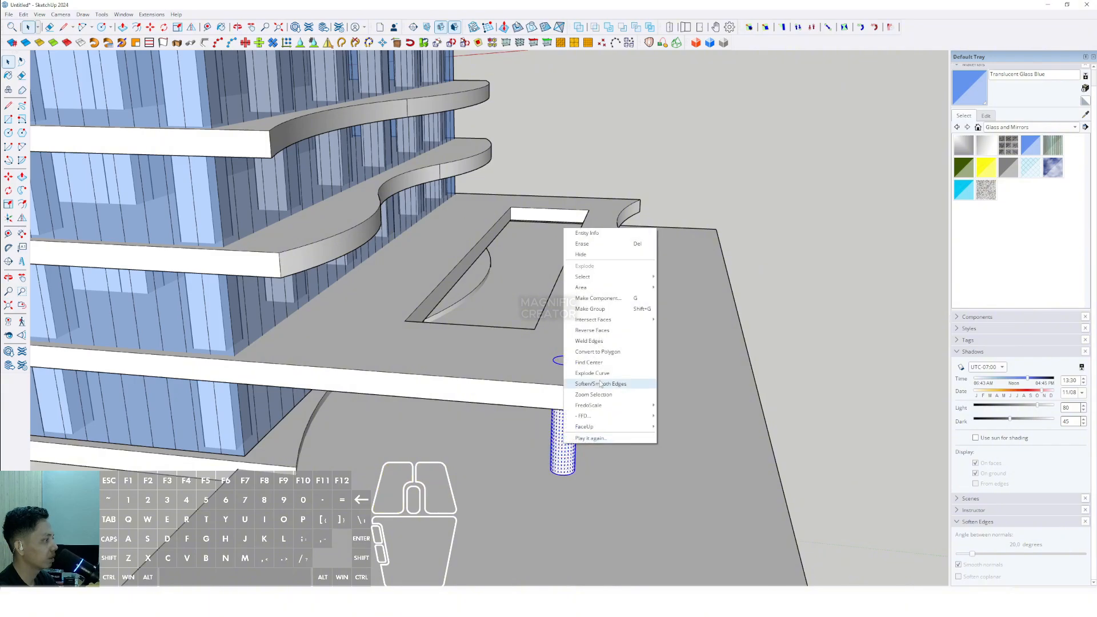
pyautogui.click(590, 309)
pyautogui.rightClick(570, 434)
pyautogui.click(598, 297)
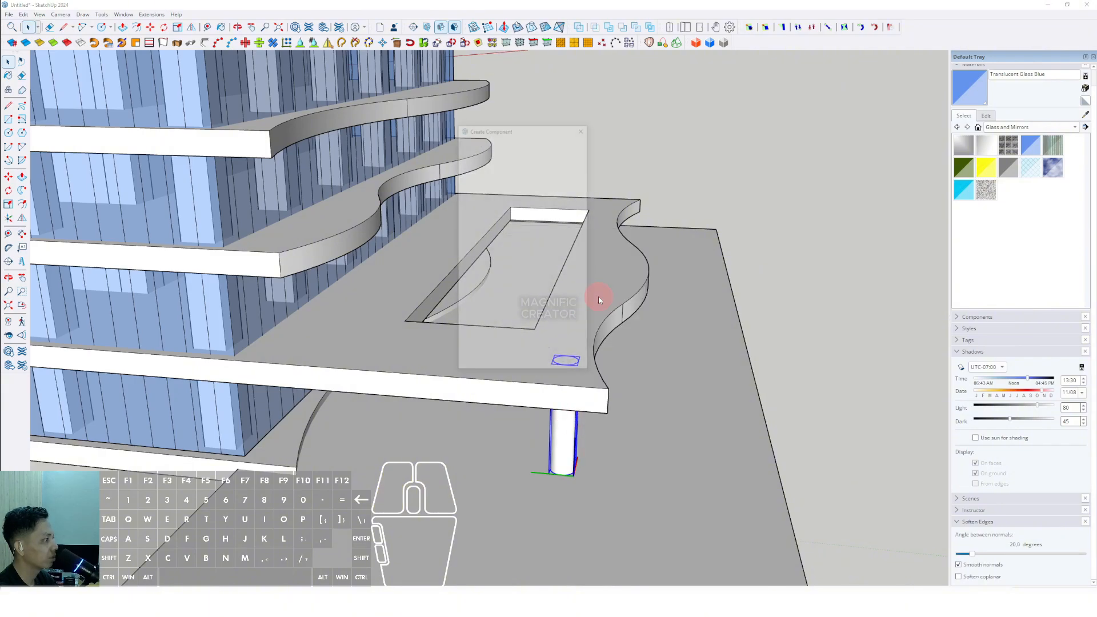
pyautogui.click(534, 366)
# - Copy the column along the deck's front edge into a row of five evenly spaced columns
pyautogui.moveTo(531, 371); pyautogui.dragTo(266, 390, button='middle')
pyautogui.keyDown('shift'); pyautogui.moveTo(266, 390); pyautogui.dragTo(377, 425, button='middle'); pyautogui.keyUp('shift')
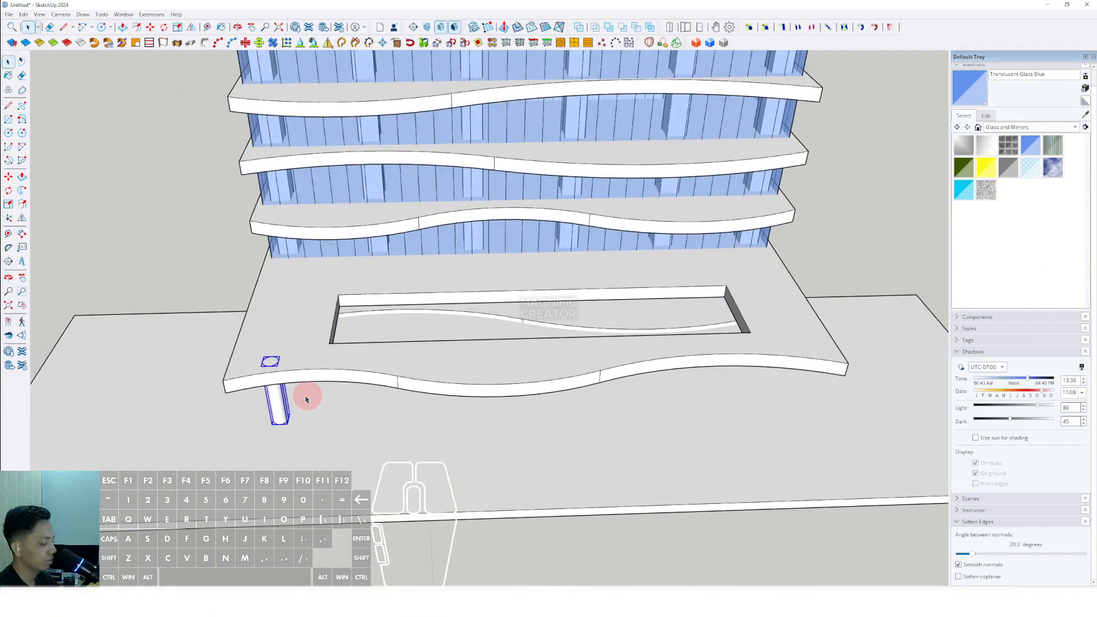
pyautogui.click(286, 422)
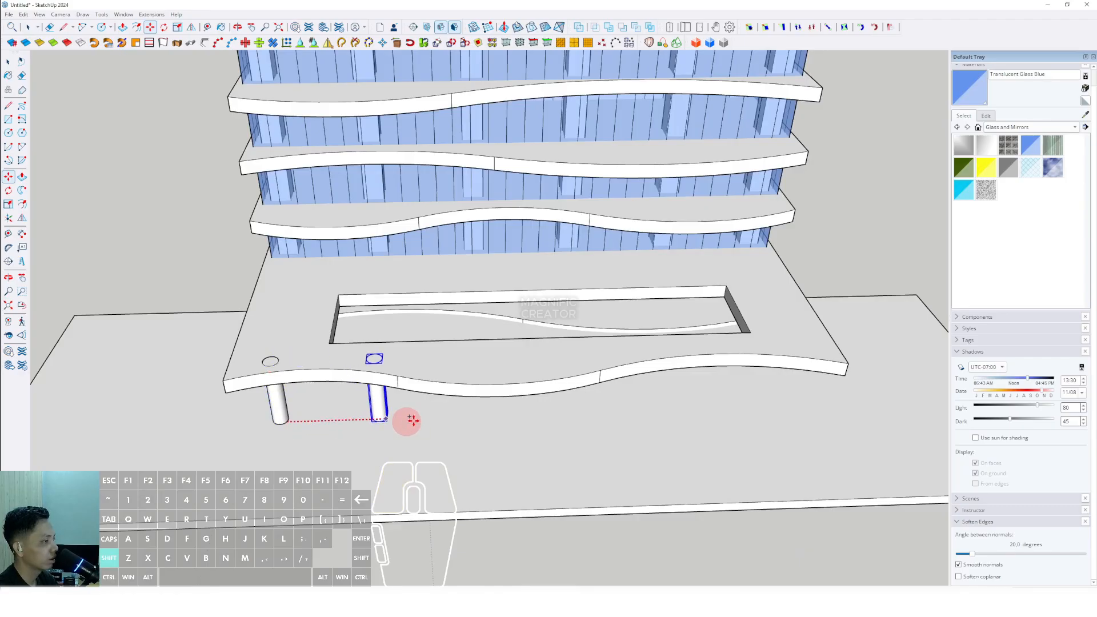
pyautogui.keyDown('shift'); pyautogui.click(802, 401); pyautogui.keyUp('shift')
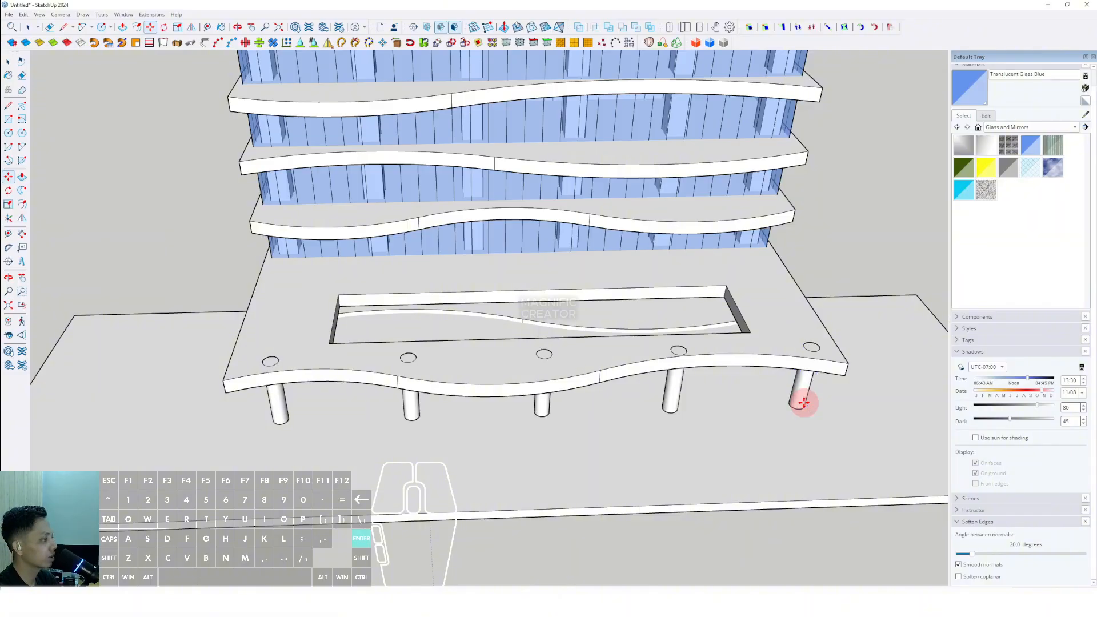
# - Orbit and zoom around the finished tower to inspect its overall stacked wavy form
pyautogui.scroll(-4, 656, 459)
pyautogui.moveTo(655, 461); pyautogui.dragTo(531, 420, button='middle')
pyautogui.scroll(-1, 594, 284)
pyautogui.scroll(-2, 609, 386)
pyautogui.keyDown('shift'); pyautogui.moveTo(611, 385); pyautogui.dragTo(598, 481, button='middle'); pyautogui.keyUp('shift')
pyautogui.scroll(-3, 584, 429)
pyautogui.moveTo(597, 481); pyautogui.dragTo(578, 232, button='middle')
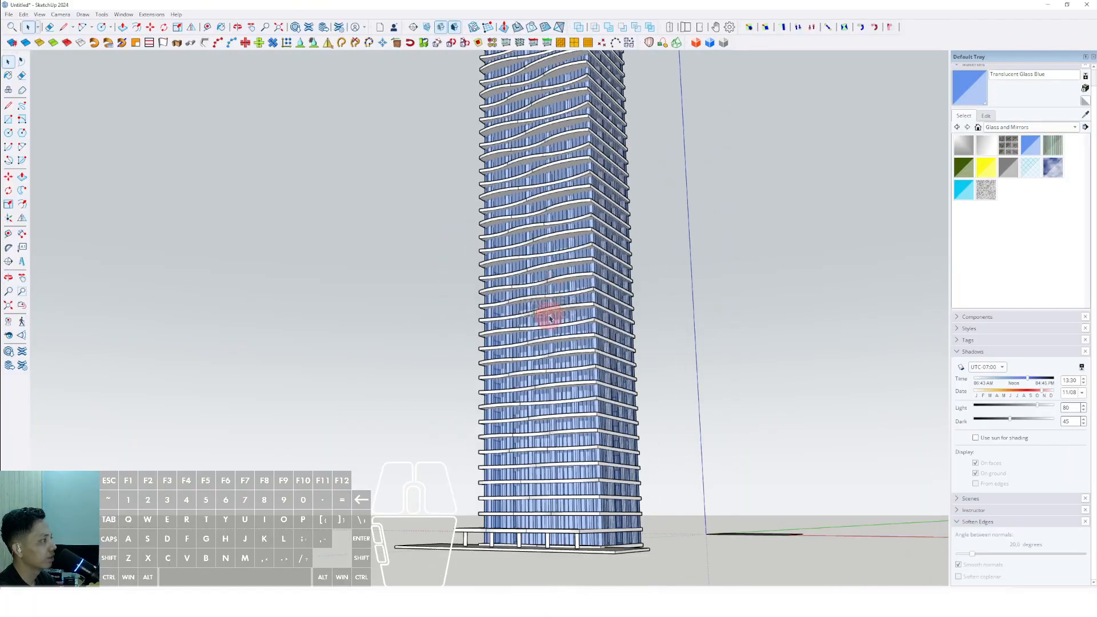
pyautogui.scroll(6, 545, 357)
pyautogui.moveTo(544, 358)
pyautogui.keyDown('shift'); pyautogui.mouseDown(button='middle')
pyautogui.moveTo(499, 396)
pyautogui.moveTo(733, 351)
pyautogui.moveTo(854, 399)
pyautogui.moveTo(789, 448)
pyautogui.moveTo(455, 501)
pyautogui.moveTo(507, 355)
pyautogui.moveTo(514, 453)
pyautogui.moveTo(511, 311)
pyautogui.moveTo(541, 247)
pyautogui.moveTo(533, 311)
pyautogui.moveTo(588, 208)
pyautogui.moveTo(607, 416)
pyautogui.moveTo(601, 331)
pyautogui.moveTo(657, 326)
pyautogui.mouseUp(button='middle'); pyautogui.keyUp('shift')
pyautogui.scroll(-2, 539, 272)
pyautogui.scroll(3, 703, 320)
pyautogui.scroll(4, 610, 389)
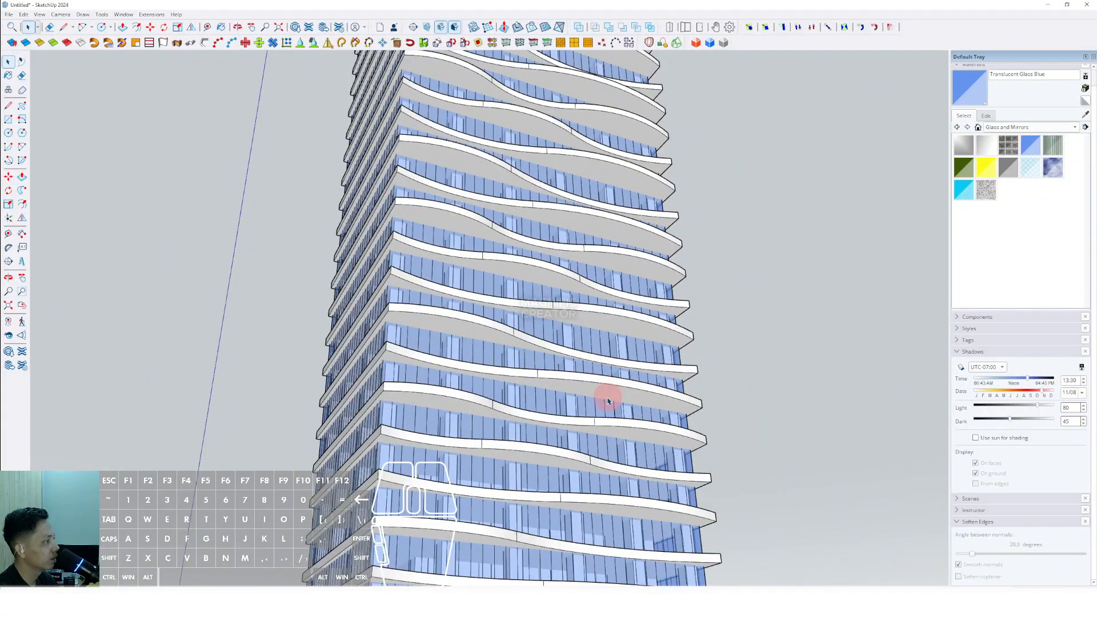
pyautogui.moveTo(561, 388); pyautogui.dragTo(420, 537, button='middle')
pyautogui.scroll(2, 606, 343)
pyautogui.keyDown('shift'); pyautogui.moveTo(606, 320); pyautogui.dragTo(475, 492, button='middle'); pyautogui.keyUp('shift')
pyautogui.scroll(2, 480, 486)
pyautogui.keyDown('shift'); pyautogui.moveTo(563, 440); pyautogui.dragTo(513, 413, button='middle'); pyautogui.keyUp('shift')
pyautogui.scroll(2, 513, 413)
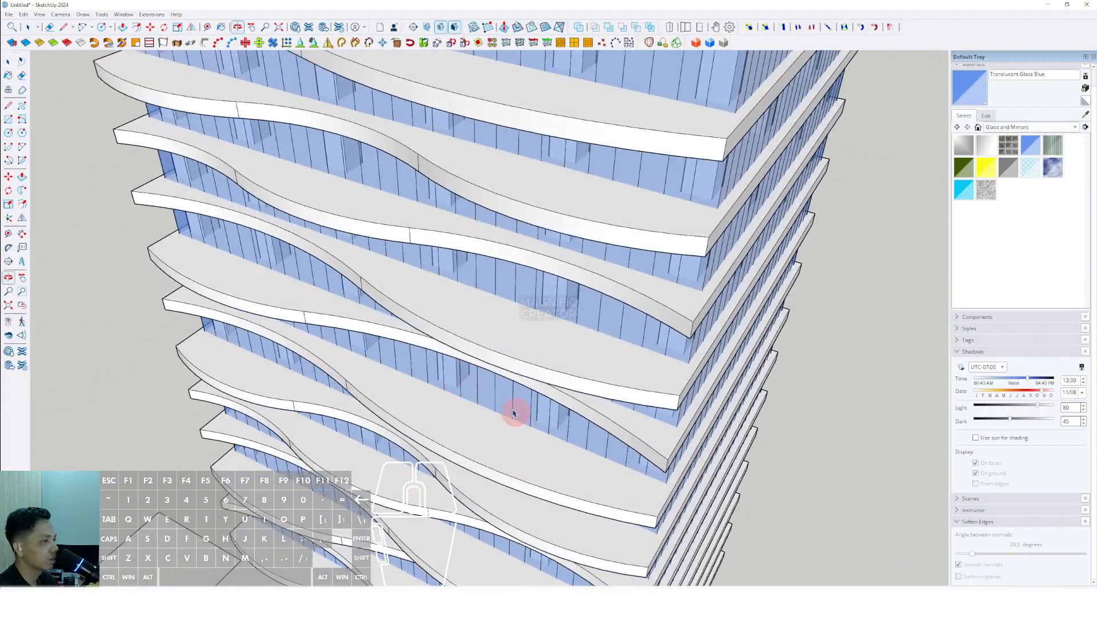
# - Examine the edges of the wavy floor panels and glass core up close
pyautogui.click(8, 134)
pyautogui.scroll(6, 628, 486)
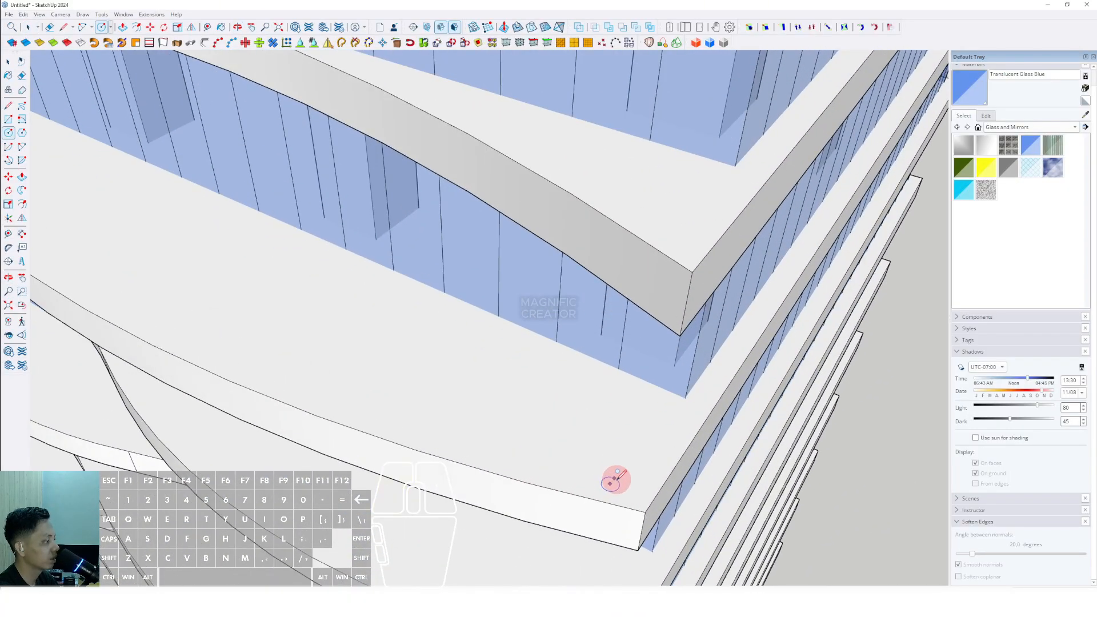
pyautogui.press('space')
pyautogui.moveTo(612, 482); pyautogui.dragTo(406, 375, button='middle')
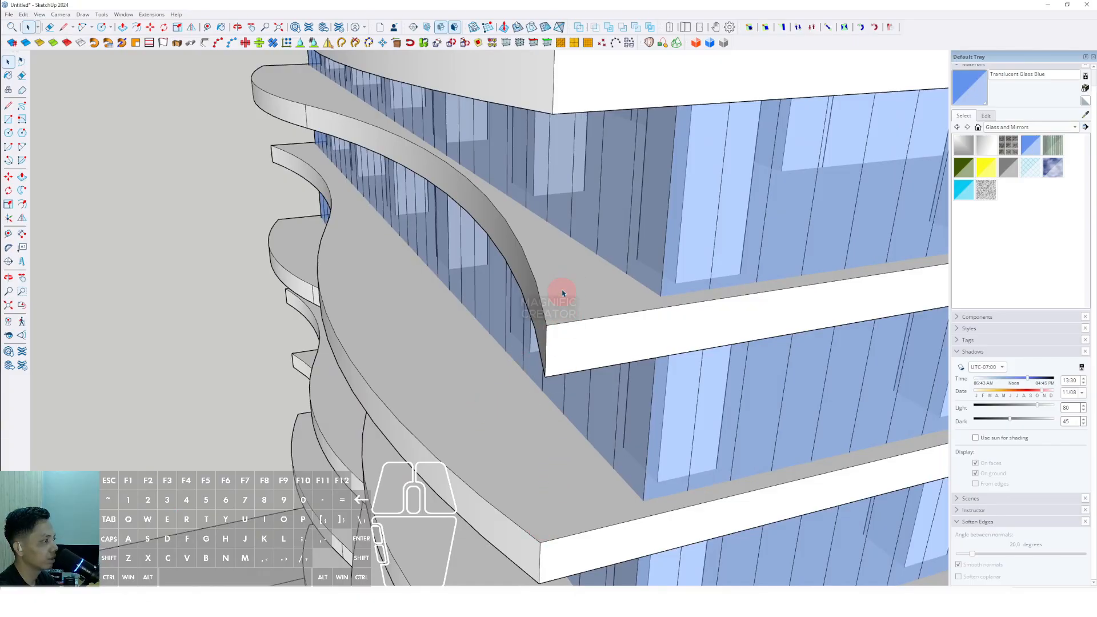
pyautogui.moveTo(310, 156); pyautogui.dragTo(505, 313, button='middle')
pyautogui.scroll(-3, 550, 308)
pyautogui.scroll(-4, 538, 372)
pyautogui.scroll(-2, 539, 372)
pyautogui.moveTo(538, 373)
pyautogui.keyDown('shift'); pyautogui.mouseDown(button='middle')
pyautogui.moveTo(533, 416)
pyautogui.moveTo(522, 389)
pyautogui.moveTo(539, 362)
pyautogui.mouseUp(button='middle'); pyautogui.keyUp('shift')
pyautogui.scroll(-2, 521, 389)
pyautogui.scroll(3, 530, 366)
pyautogui.scroll(1, 529, 401)
pyautogui.moveTo(513, 411); pyautogui.dragTo(618, 318, button='middle')
pyautogui.scroll(-2, 507, 391)
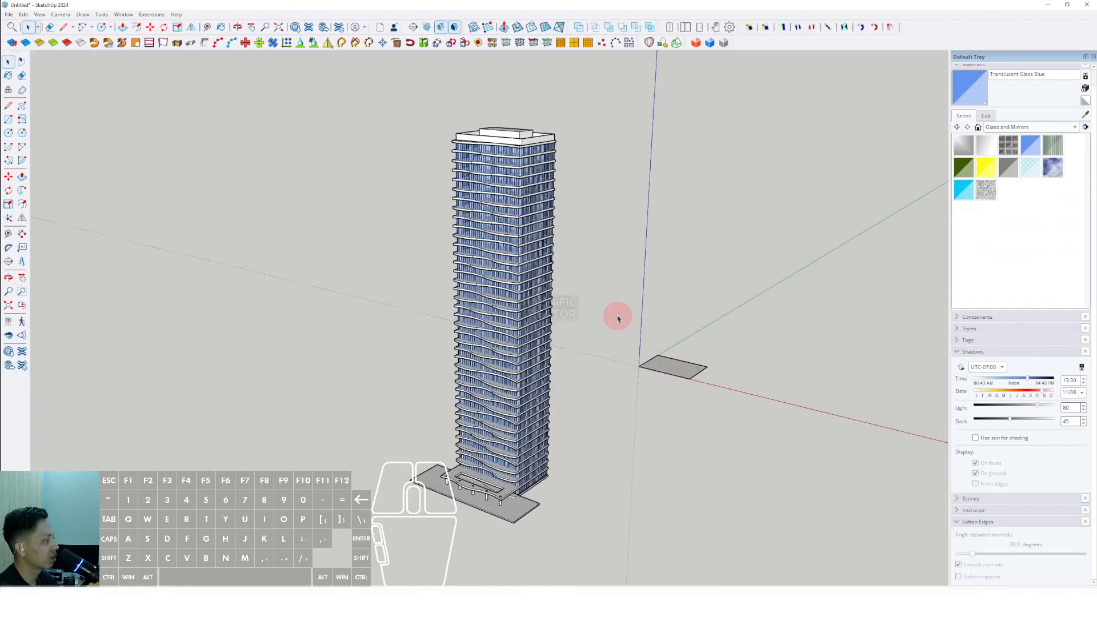
# - Select the whole tower with its podium and base slab and make it a single component
pyautogui.moveTo(611, 310); pyautogui.dragTo(813, 445)
pyautogui.hotkey('shift', 'e')
pyautogui.moveTo(524, 386); pyautogui.dragTo(611, 328, button='middle')
pyautogui.scroll(-2, 611, 328)
pyautogui.moveTo(662, 539); pyautogui.dragTo(385, 148)
pyautogui.scroll(2, 484, 299)
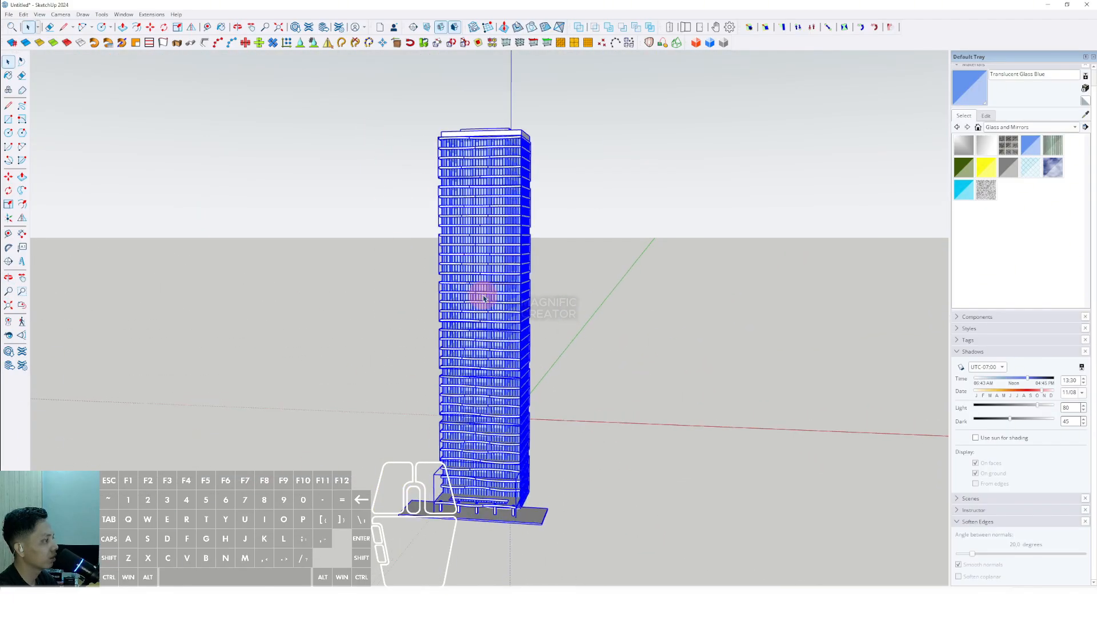
pyautogui.click(510, 386)
pyautogui.scroll(1, 480, 418)
pyautogui.moveTo(480, 418); pyautogui.dragTo(558, 364, button='middle')
pyautogui.rightClick(539, 329)
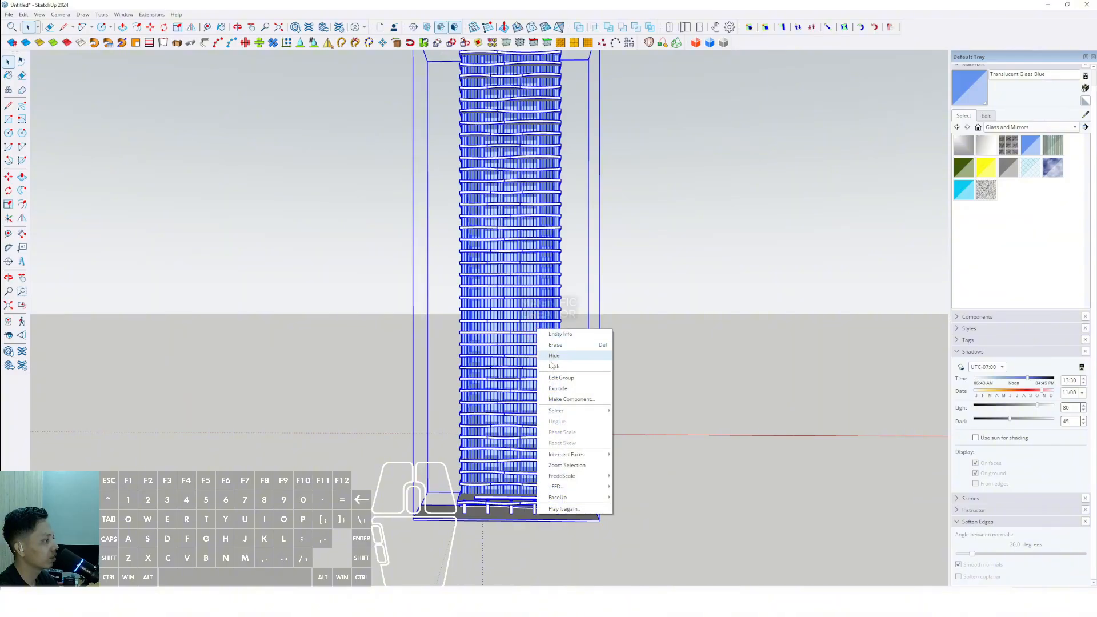
pyautogui.click(559, 401)
pyautogui.click(553, 361)
# - Copy the tower component sideways into a row of three towers
pyautogui.scroll(-4, 509, 350)
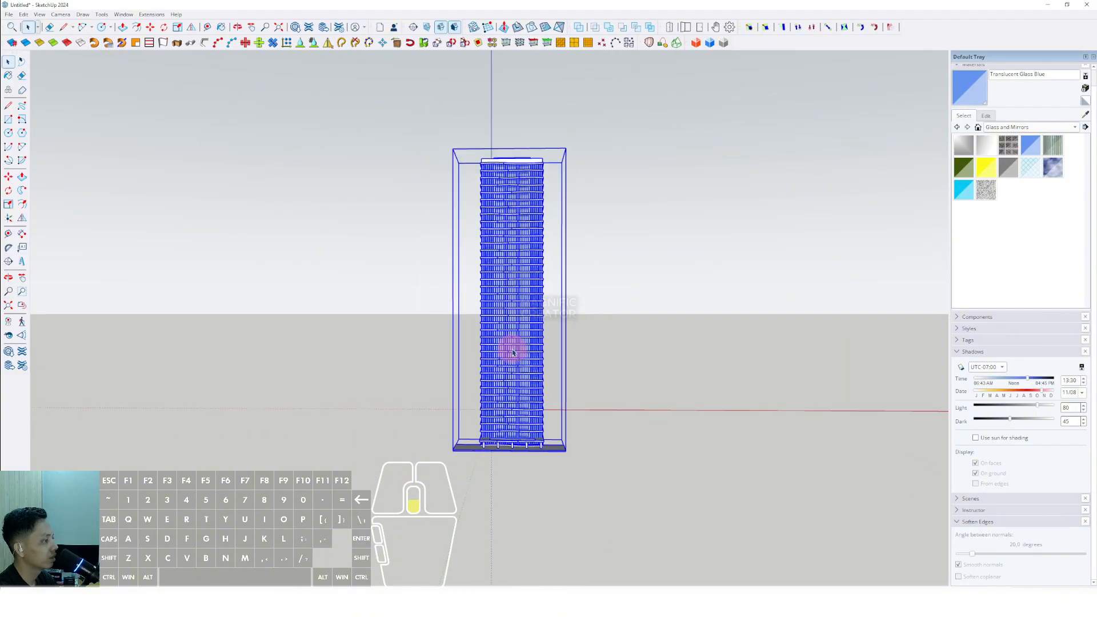
pyautogui.scroll(4, 507, 462)
pyautogui.press('space')
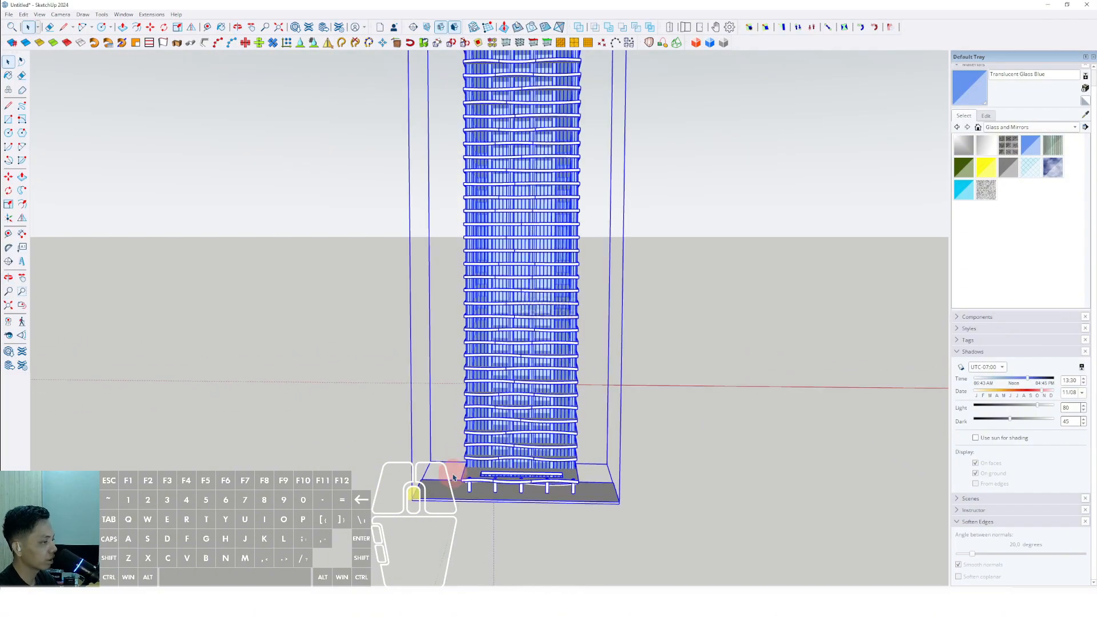
pyautogui.press('ctrl')
pyautogui.click(414, 499)
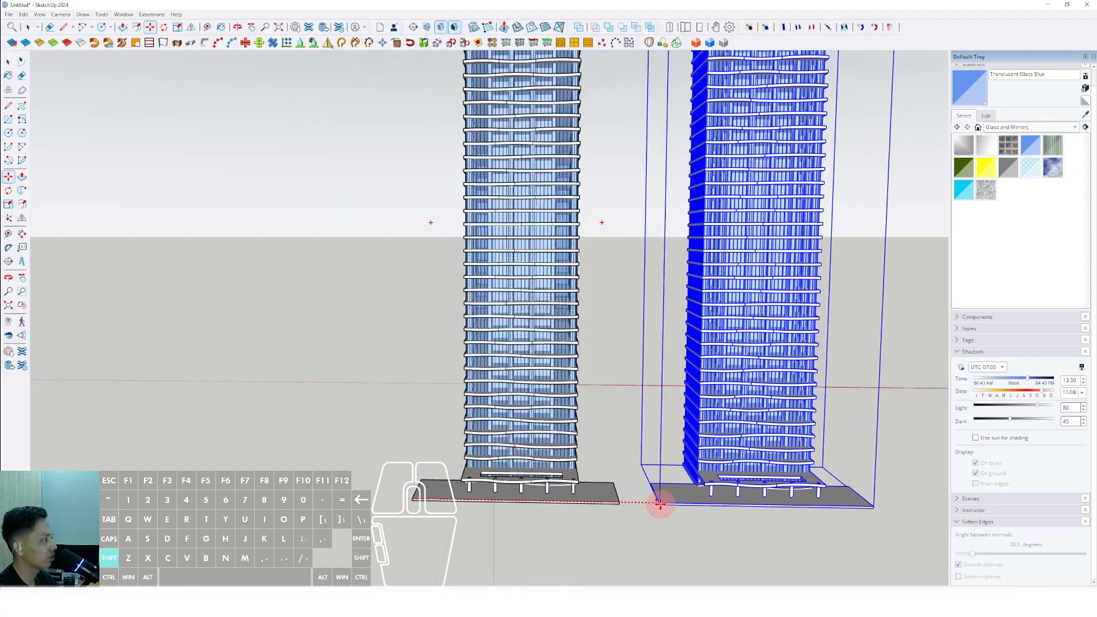
pyautogui.click(668, 503)
pyautogui.keyDown('shift'); pyautogui.moveTo(620, 502); pyautogui.dragTo(688, 478, button='middle'); pyautogui.keyUp('shift')
# - Apply the Construction Documentation Style to the model
pyautogui.scroll(-3, 506, 392)
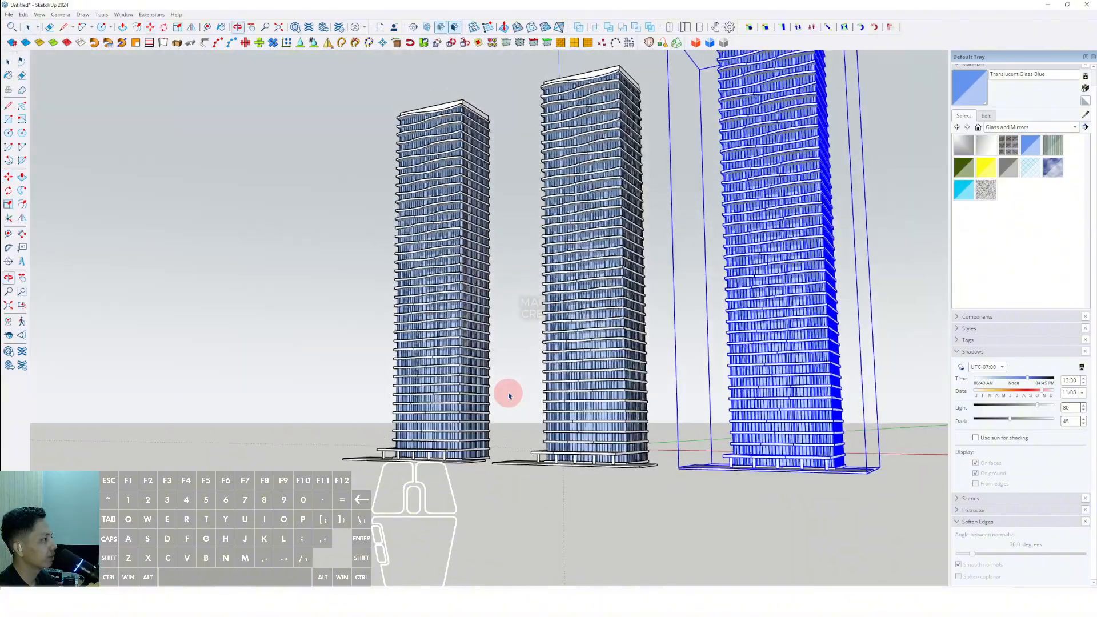
pyautogui.scroll(8, 607, 453)
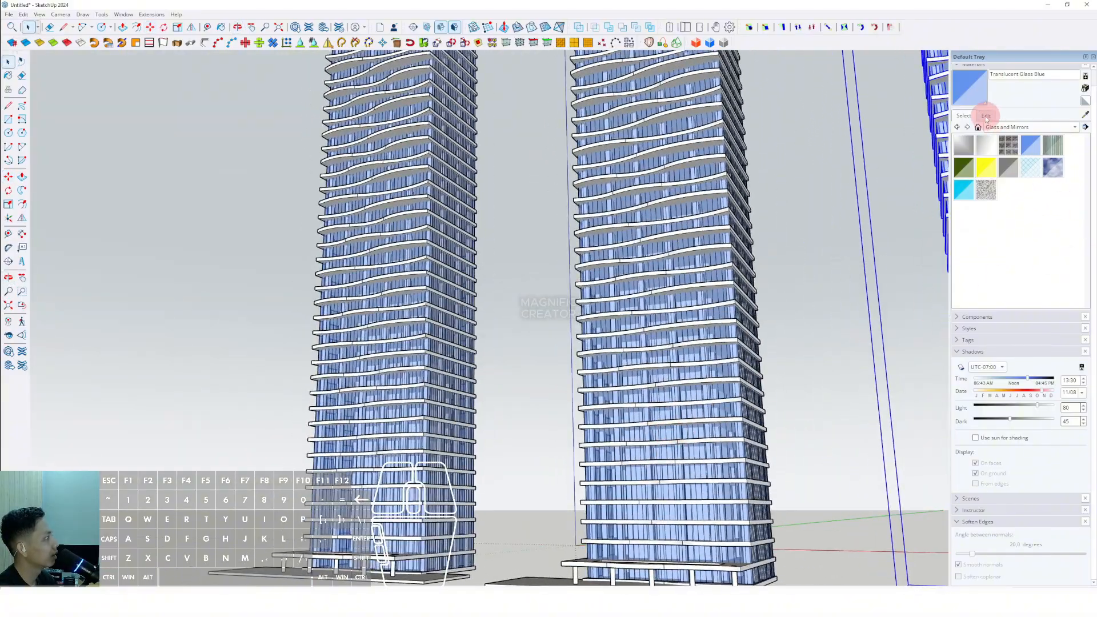
pyautogui.scroll(1, 1017, 117)
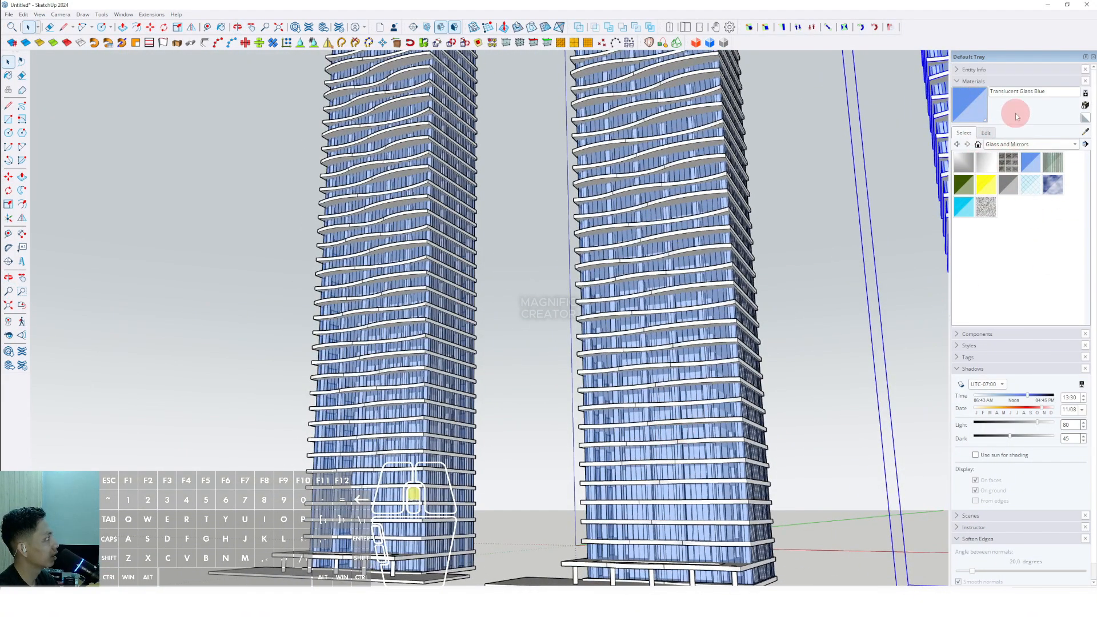
pyautogui.click(958, 85)
pyautogui.click(958, 107)
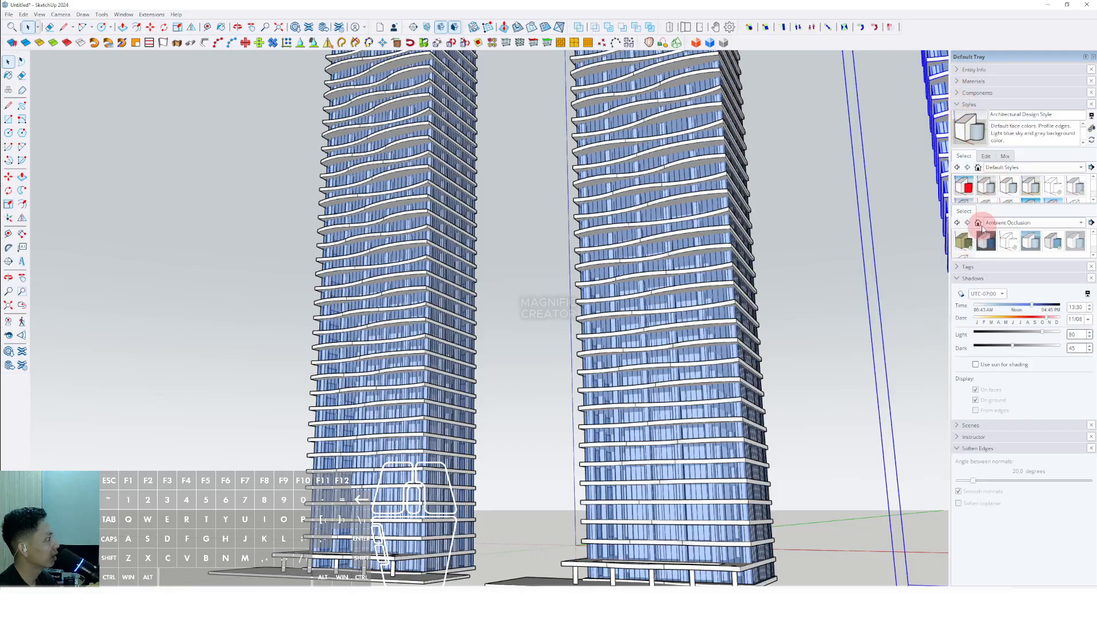
pyautogui.click(1009, 189)
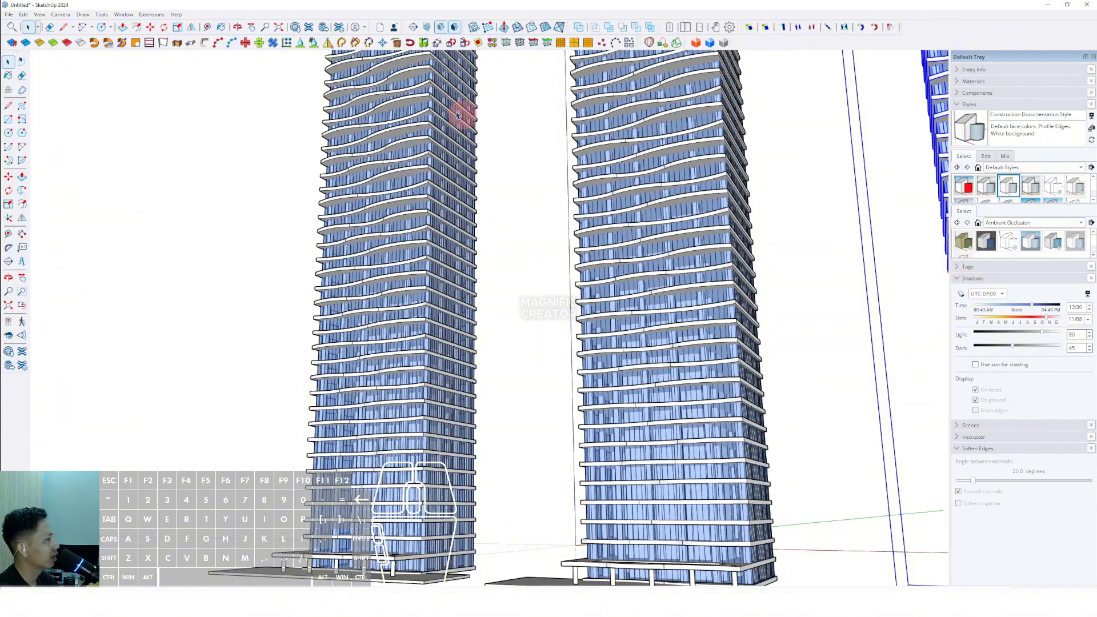
# - Turn on shadows for the model
pyautogui.click(40, 14)
pyautogui.click(54, 127)
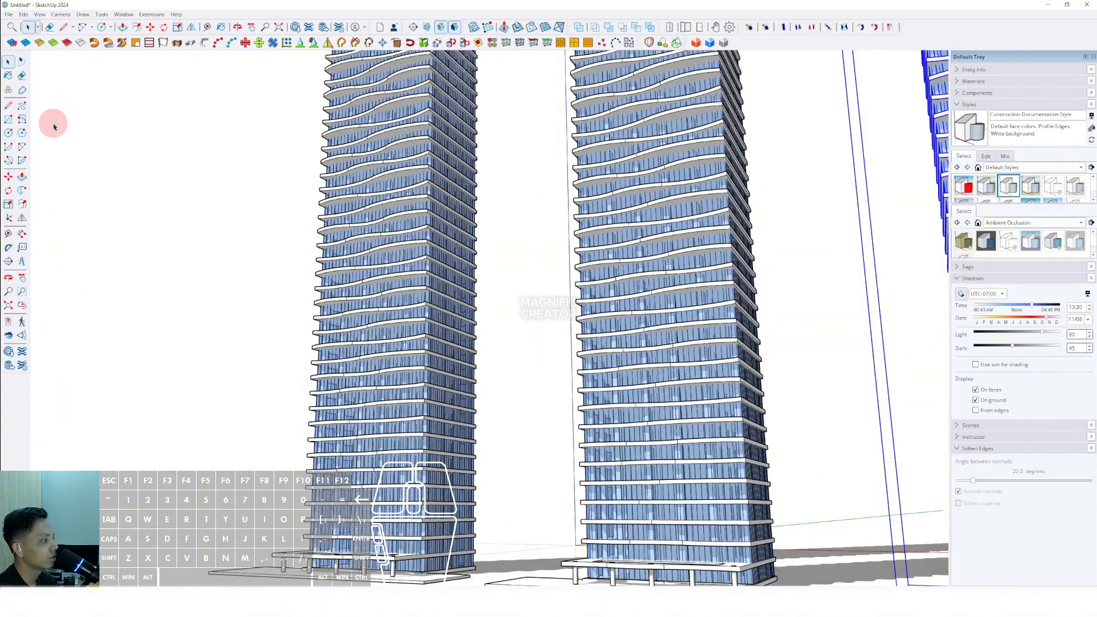
pyautogui.scroll(-5, 657, 362)
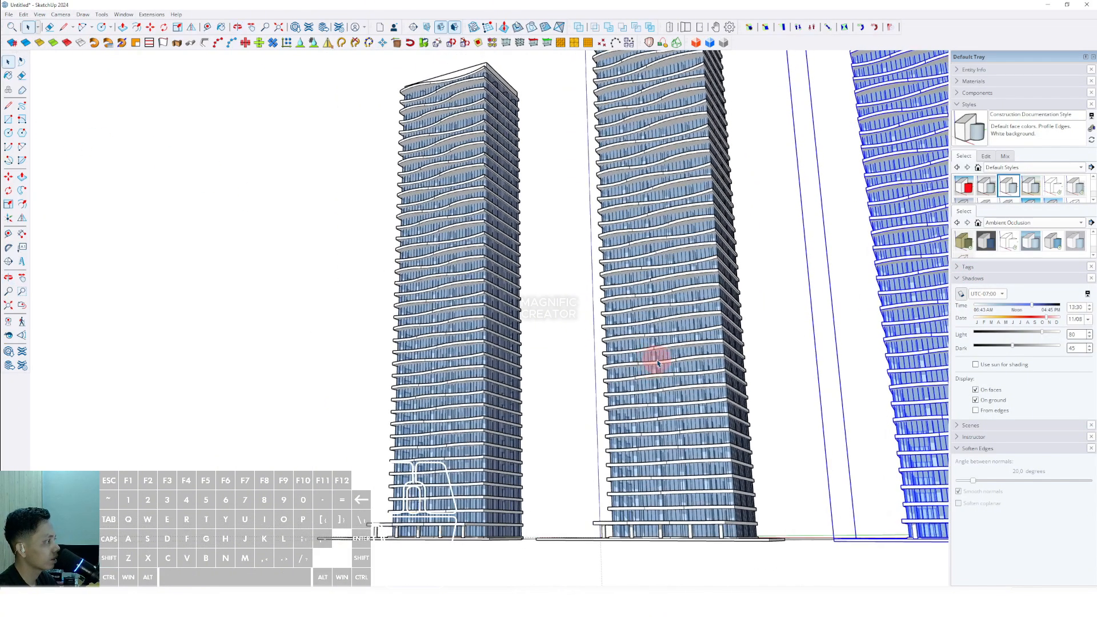
pyautogui.click(770, 327)
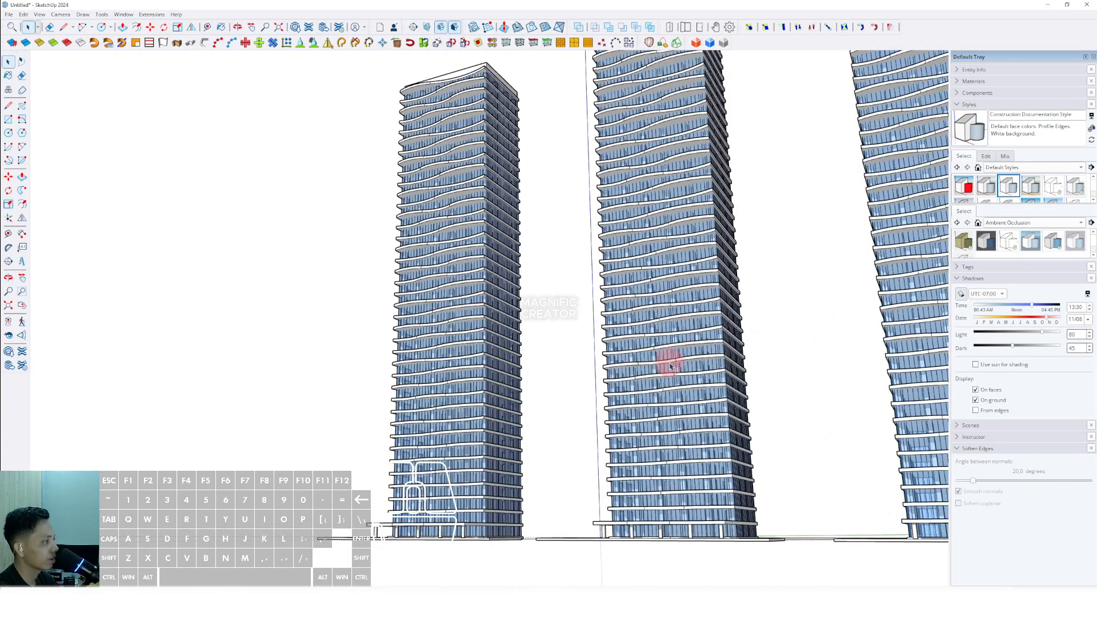
pyautogui.moveTo(674, 369); pyautogui.dragTo(590, 430, button='middle')
pyautogui.hotkey('shift', 'z')
# - Draw a large ground rectangle surrounding the three towers
pyautogui.press('r')
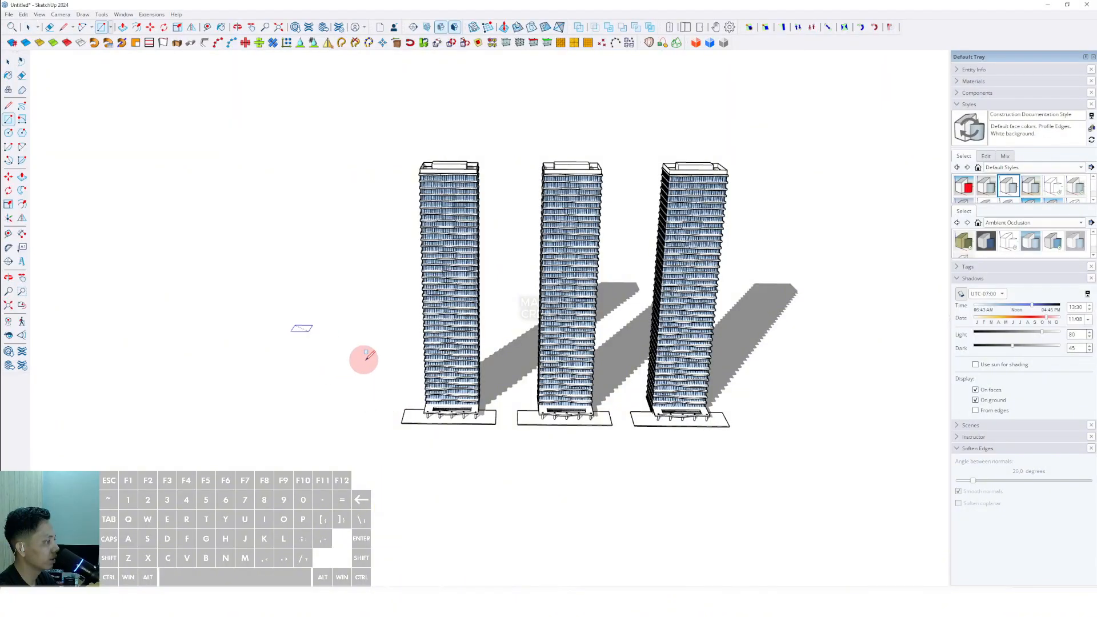
pyautogui.click(920, 521)
pyautogui.press('h')
pyautogui.scroll(3, 677, 489)
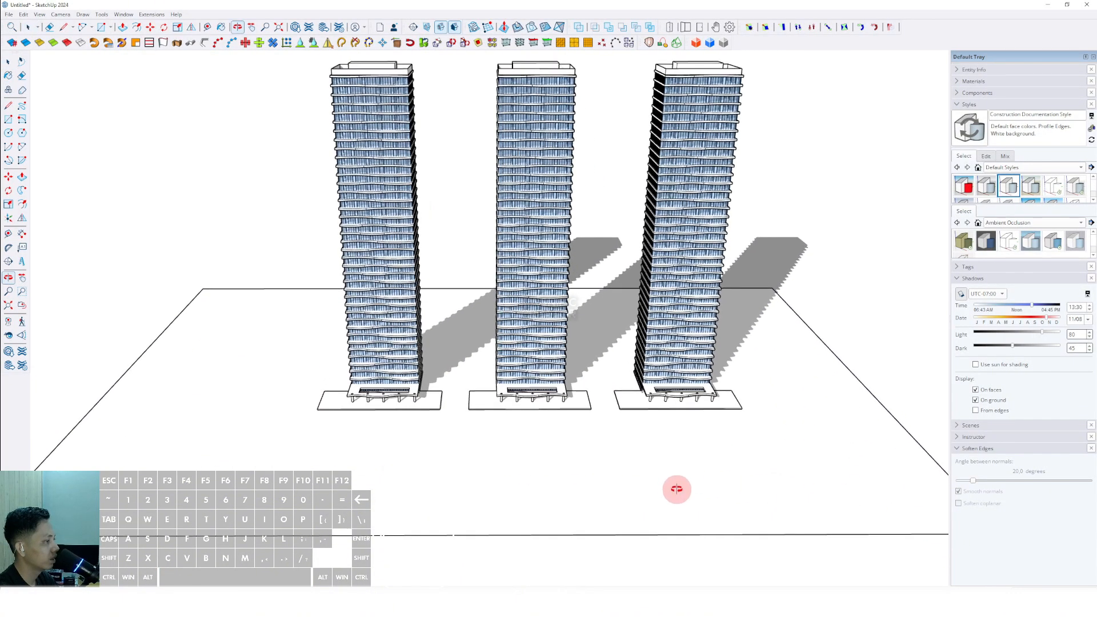
# - Sketch four freehand blob outlines on the ground in front of the towers
pyautogui.keyDown('shift'); pyautogui.moveTo(357, 392); pyautogui.dragTo(390, 416, button='middle'); pyautogui.keyUp('shift')
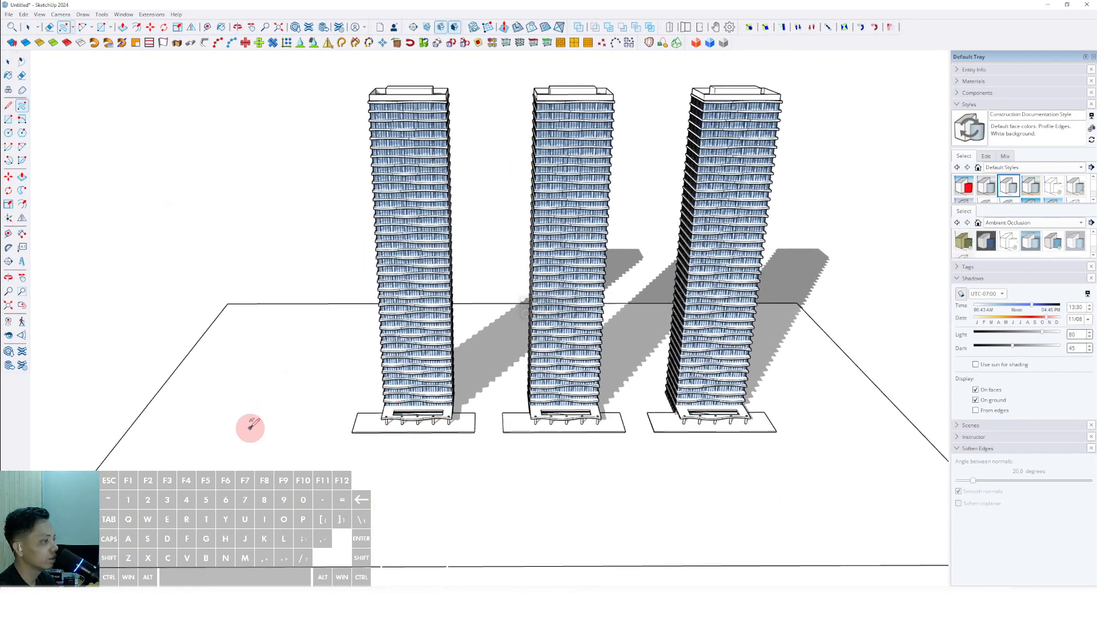
pyautogui.moveTo(283, 422); pyautogui.dragTo(261, 449)
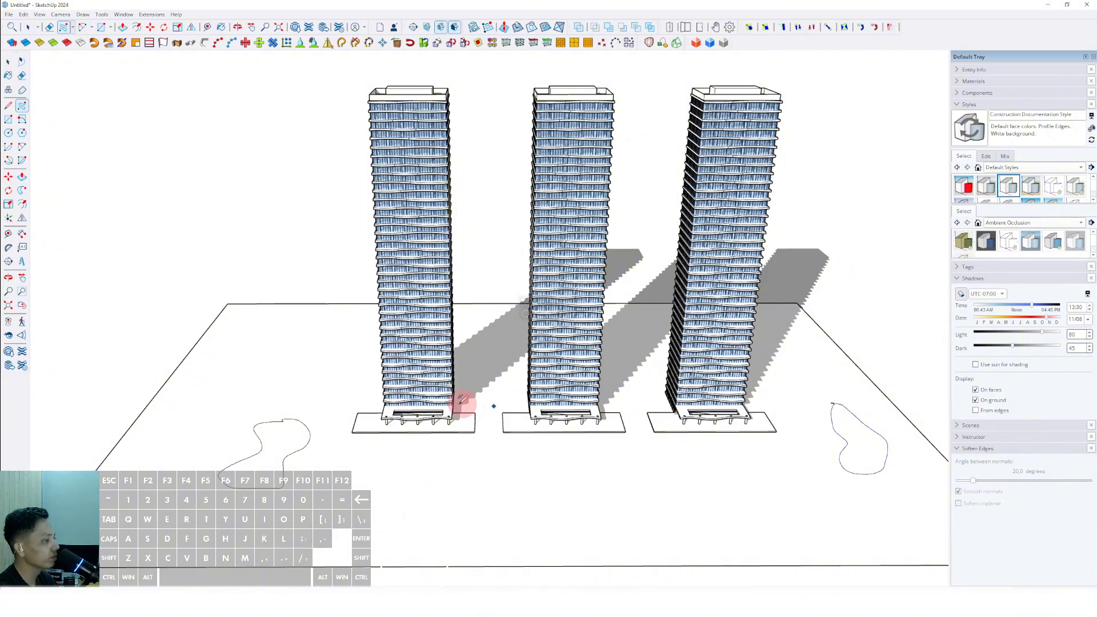
pyautogui.moveTo(481, 468)
pyautogui.mouseDown()
pyautogui.moveTo(449, 466)
pyautogui.moveTo(502, 469)
pyautogui.mouseUp()
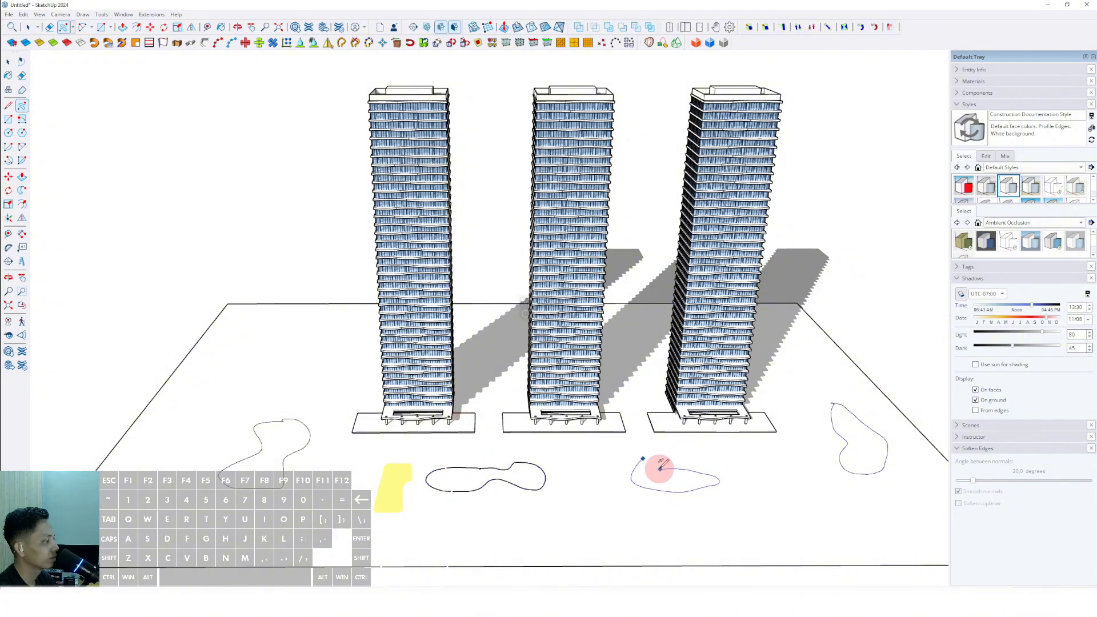
pyautogui.moveTo(625, 476); pyautogui.dragTo(640, 460)
pyautogui.press('space')
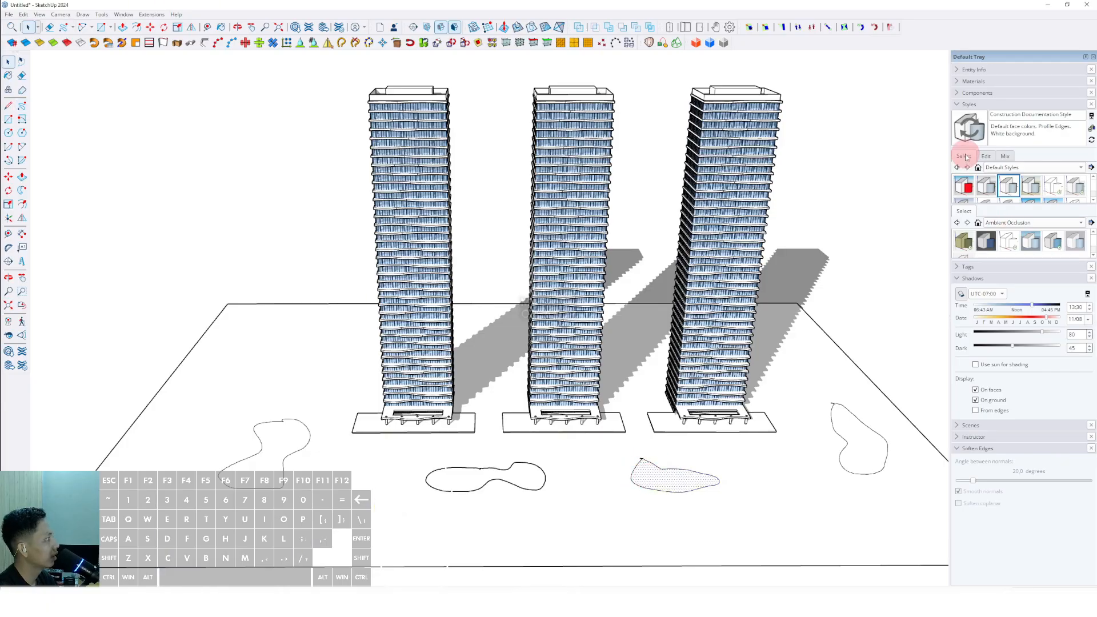
# - Paint the two right-hand blobs with Vegetation Grass from Landscaping, Fencing and Vegetation
pyautogui.click(966, 105)
pyautogui.click(957, 83)
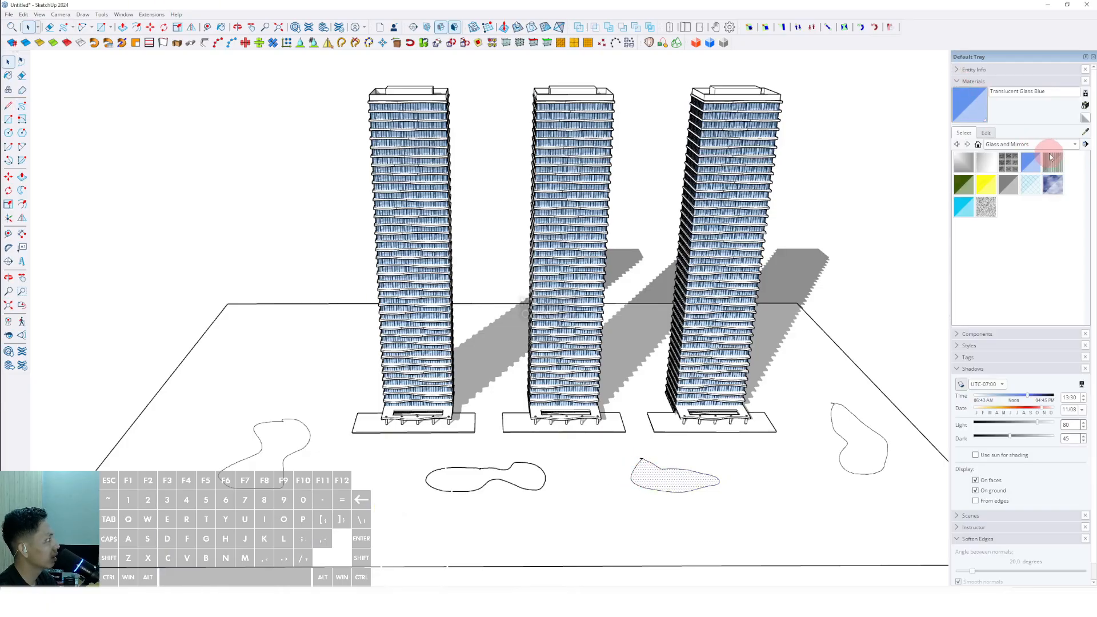
pyautogui.click(1059, 144)
pyautogui.click(988, 150)
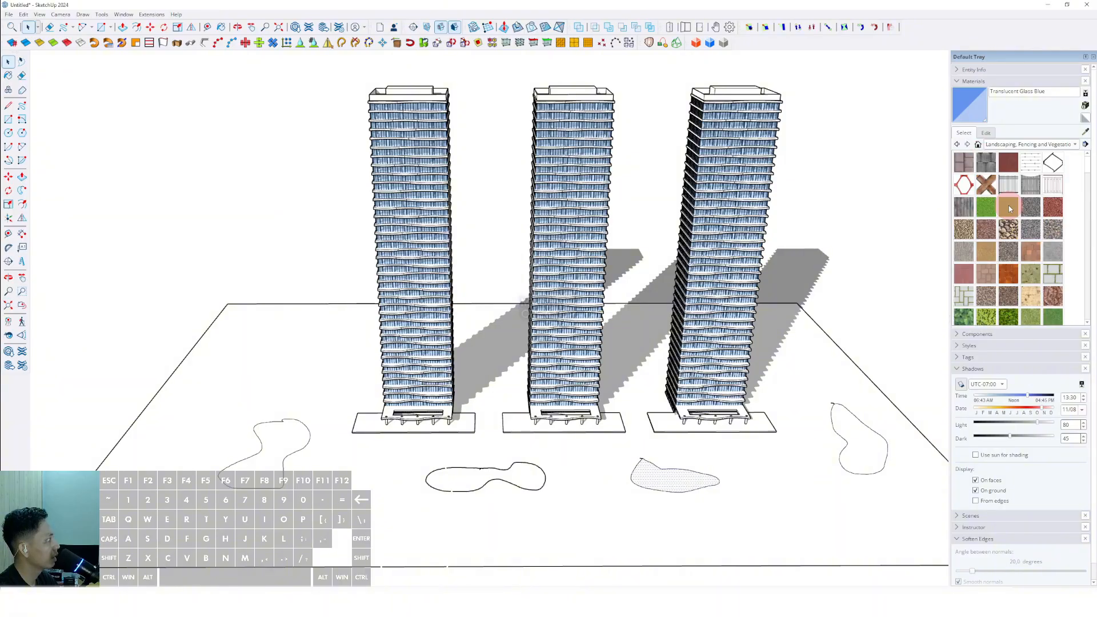
pyautogui.click(1036, 311)
pyautogui.click(851, 443)
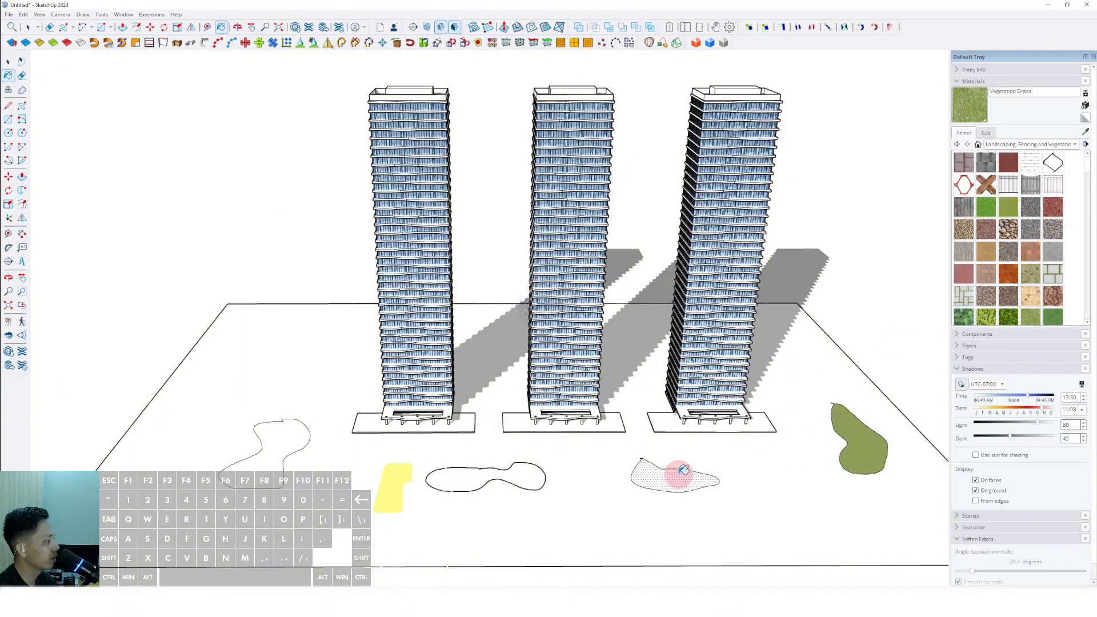
pyautogui.click(678, 474)
# - Paint the left blob with Vegetation Grass, undoing a fill on the middle outline
pyautogui.click(472, 473)
pyautogui.hotkey('ctrl', 'z')
pyautogui.click(272, 458)
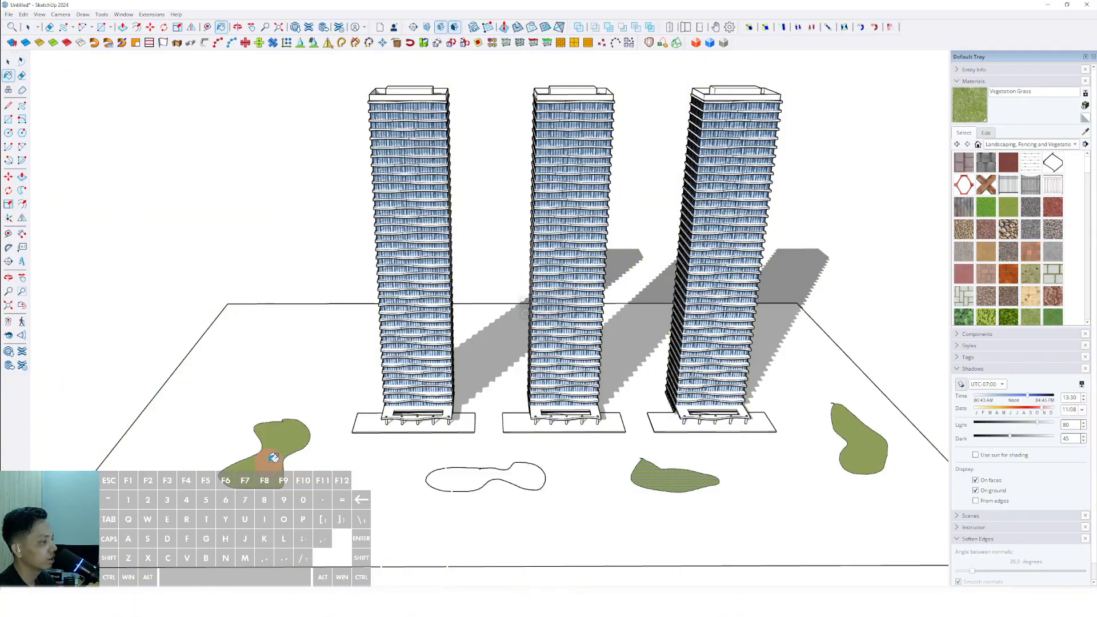
# - Erase the open middle blob outline
pyautogui.press('space')
pyautogui.scroll(5, 507, 470)
pyautogui.click(495, 473)
pyautogui.scroll(3, 479, 471)
pyautogui.scroll(1, 464, 469)
pyautogui.press('e')
pyautogui.click(457, 453)
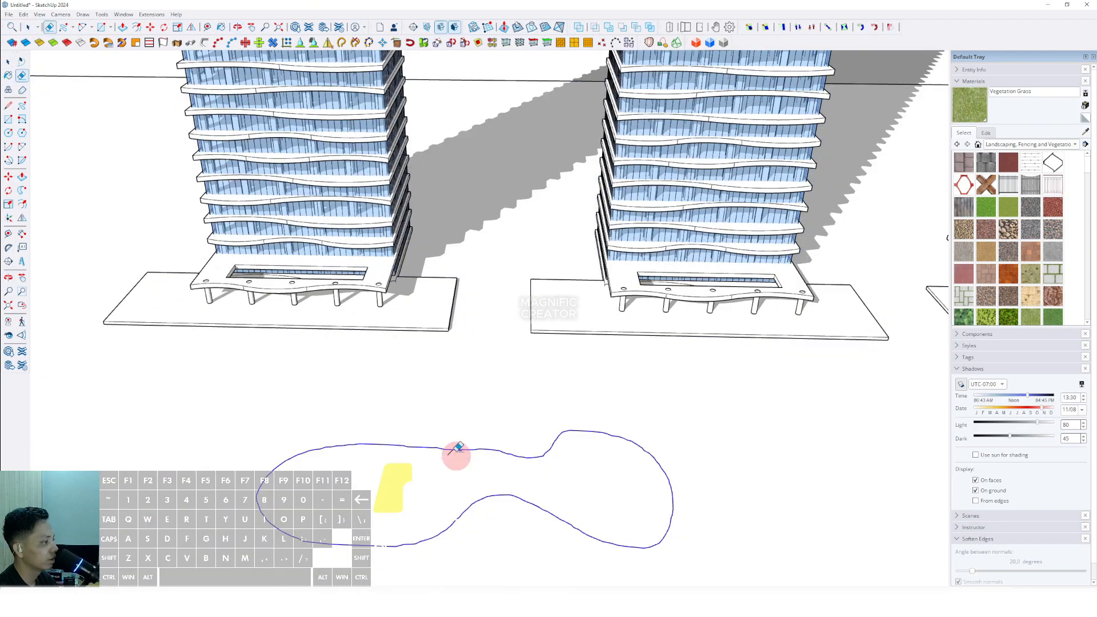
pyautogui.press('space')
pyautogui.scroll(-5, 440, 439)
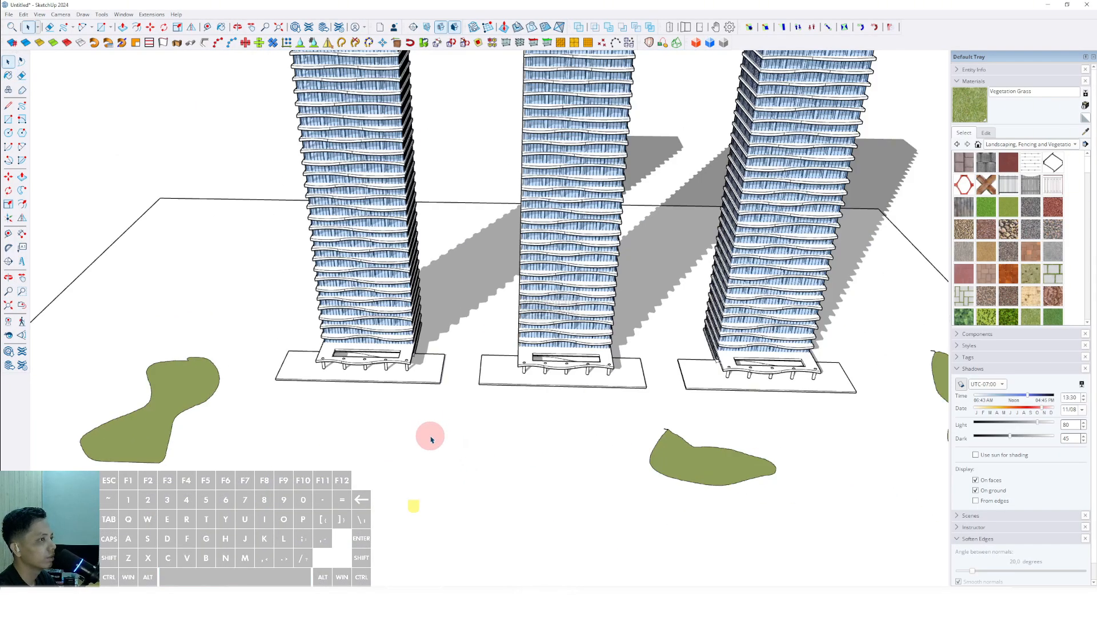
# - Redraw the middle blob with the Freehand tool and paint it Vegetation Grass
pyautogui.click(22, 106)
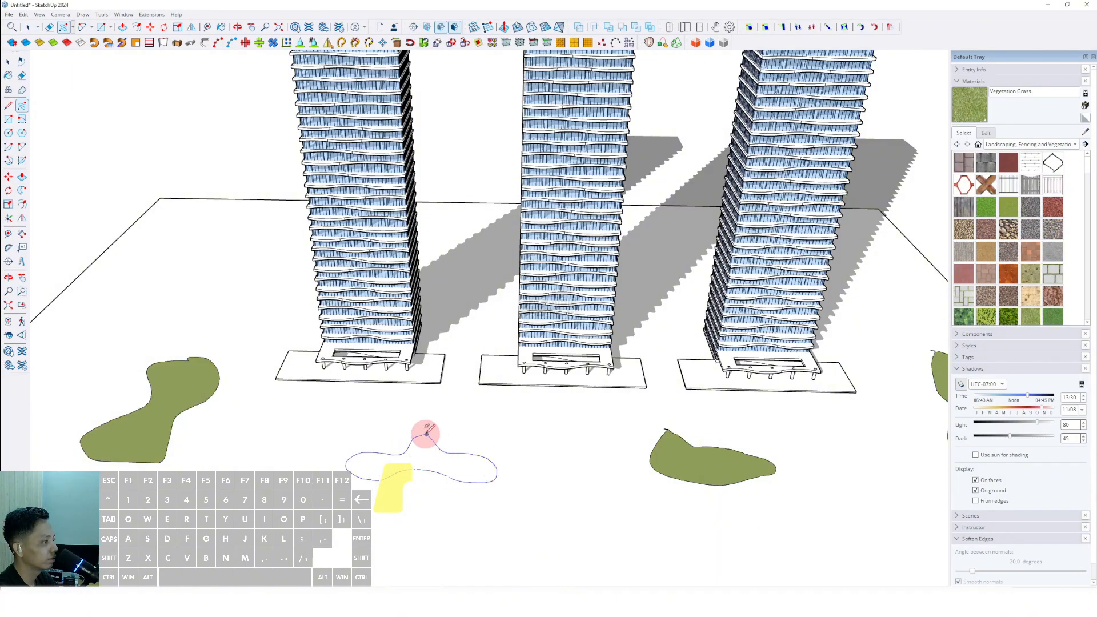
pyautogui.moveTo(426, 434); pyautogui.dragTo(425, 435)
pyautogui.press('space')
pyautogui.click(426, 457)
pyautogui.press('b')
pyautogui.click(423, 453)
pyautogui.press('space')
pyautogui.scroll(-3, 421, 452)
pyautogui.click(527, 450)
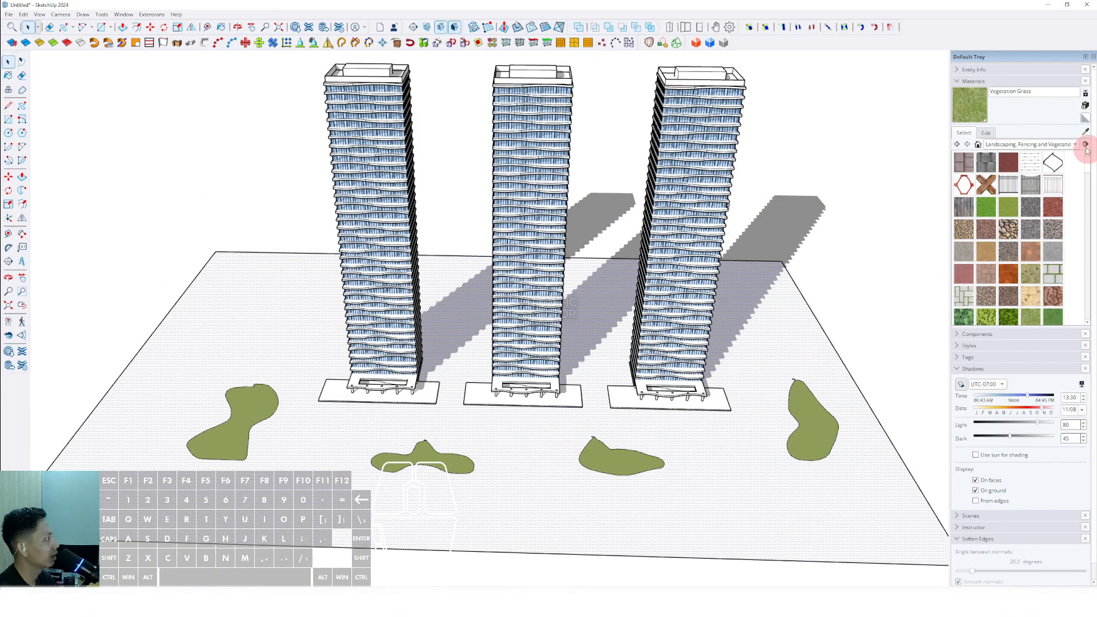
# - Paint the ground rectangle with Blacktop New from the Asphalt and Concrete materials
pyautogui.click(1084, 144)
pyautogui.click(1058, 144)
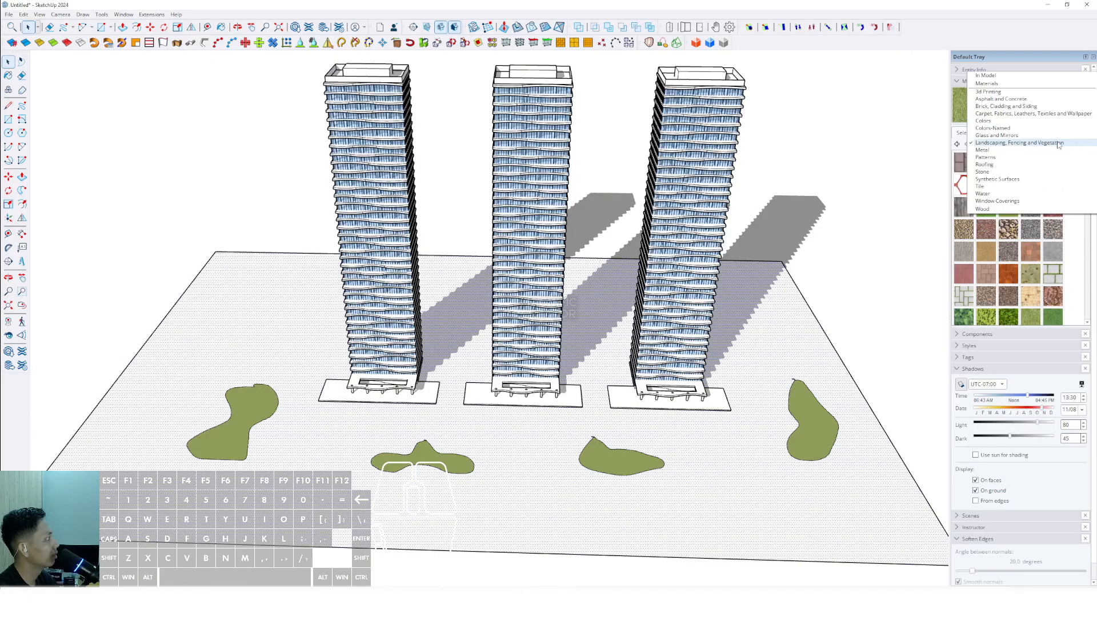
pyautogui.click(1000, 99)
pyautogui.click(732, 499)
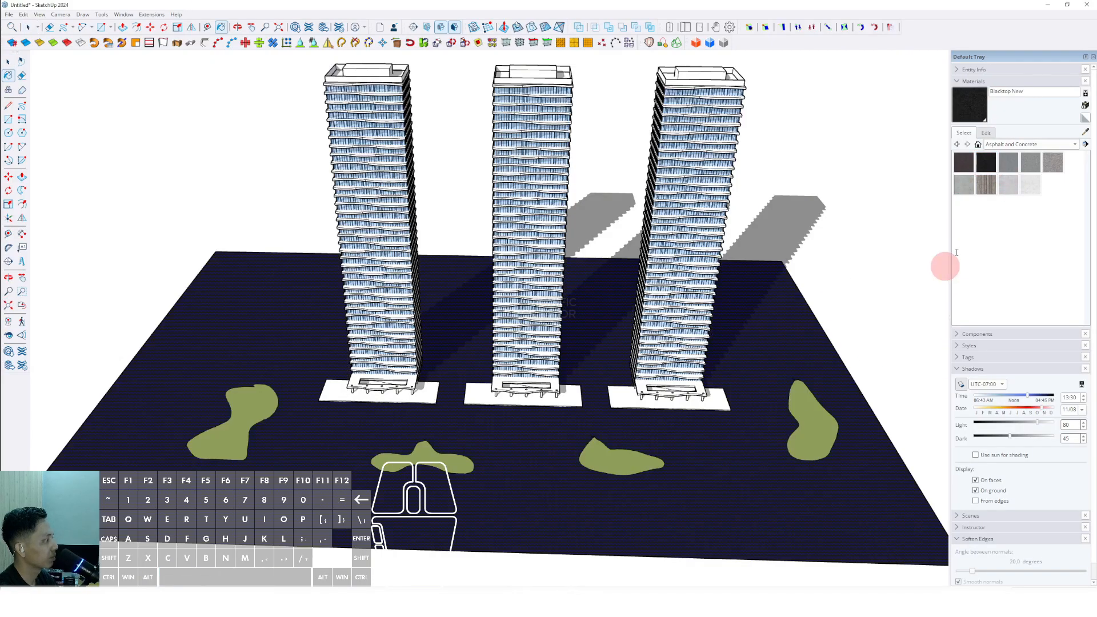
# - Edit the Blacktop New material and set its lightness to 50
pyautogui.click(985, 133)
pyautogui.click(1001, 212)
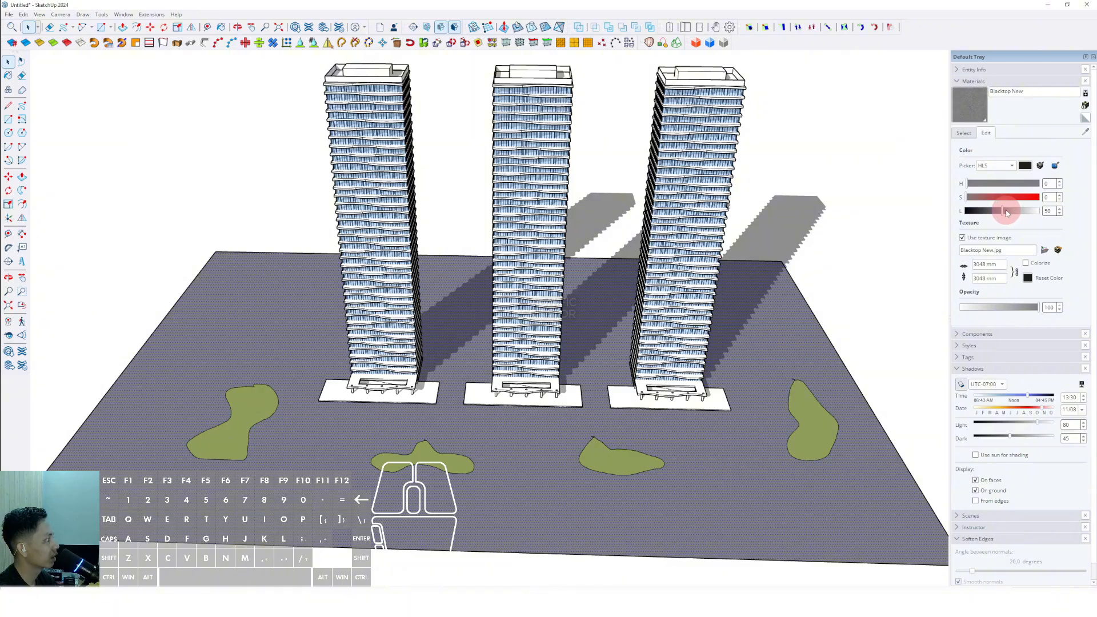
# - Make the ground plane into a group
pyautogui.moveTo(698, 424); pyautogui.dragTo(514, 421, button='middle')
pyautogui.click(479, 449)
pyautogui.rightClick(479, 448)
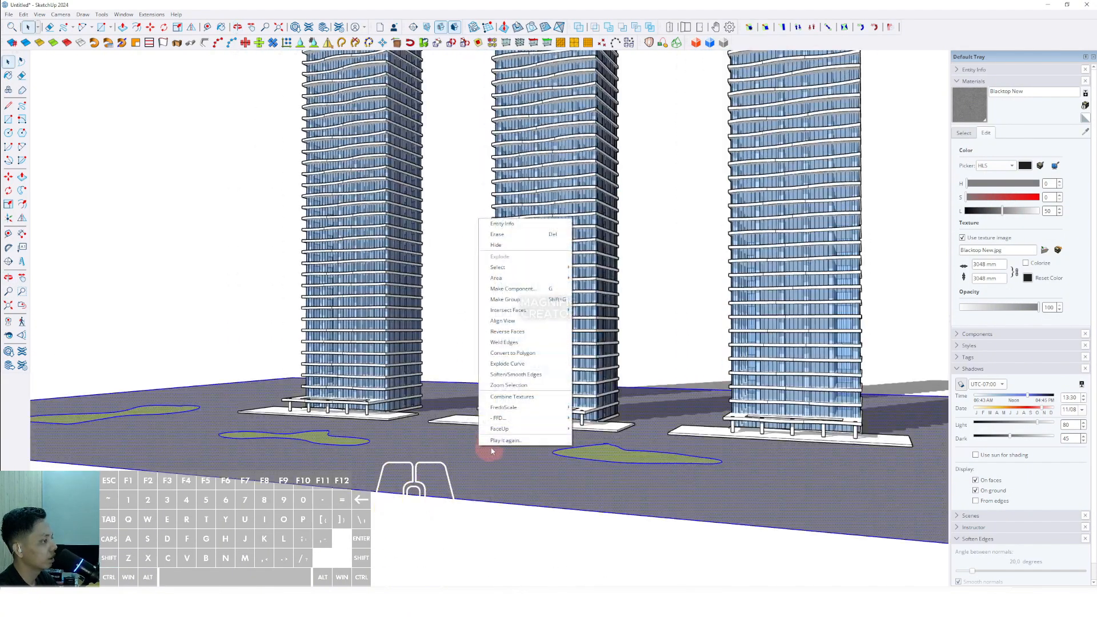
pyautogui.click(508, 301)
# - Place a Tree 2D Deciduous component from the Components Sampler onto the left grass patch
pyautogui.keyDown('shift'); pyautogui.moveTo(400, 401); pyautogui.dragTo(470, 447, button='middle'); pyautogui.keyUp('shift')
pyautogui.click(960, 81)
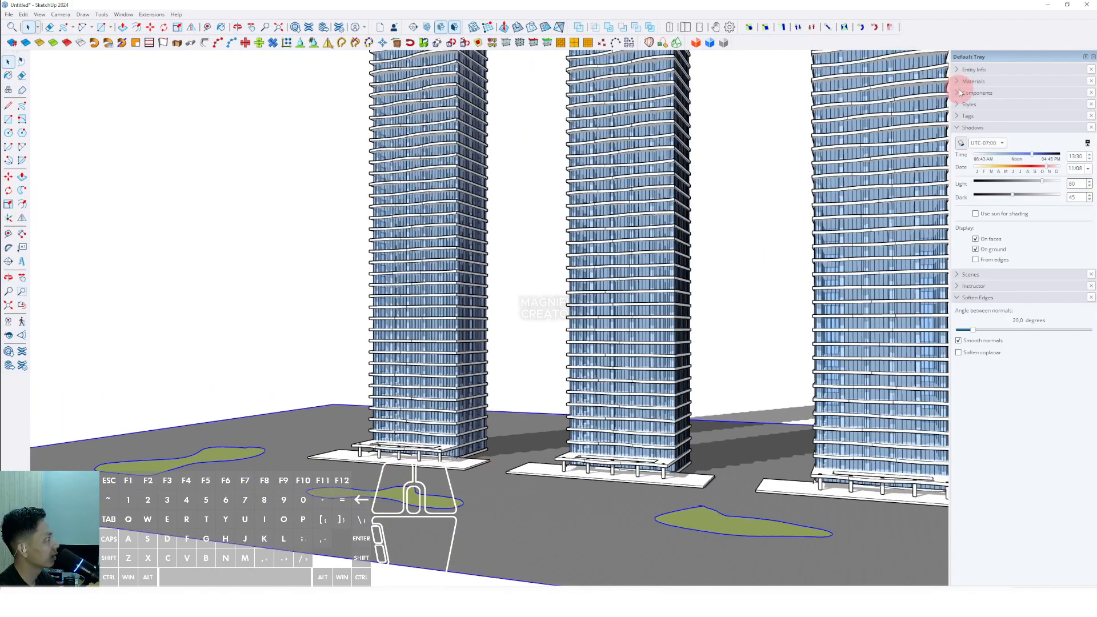
pyautogui.click(958, 93)
pyautogui.click(975, 156)
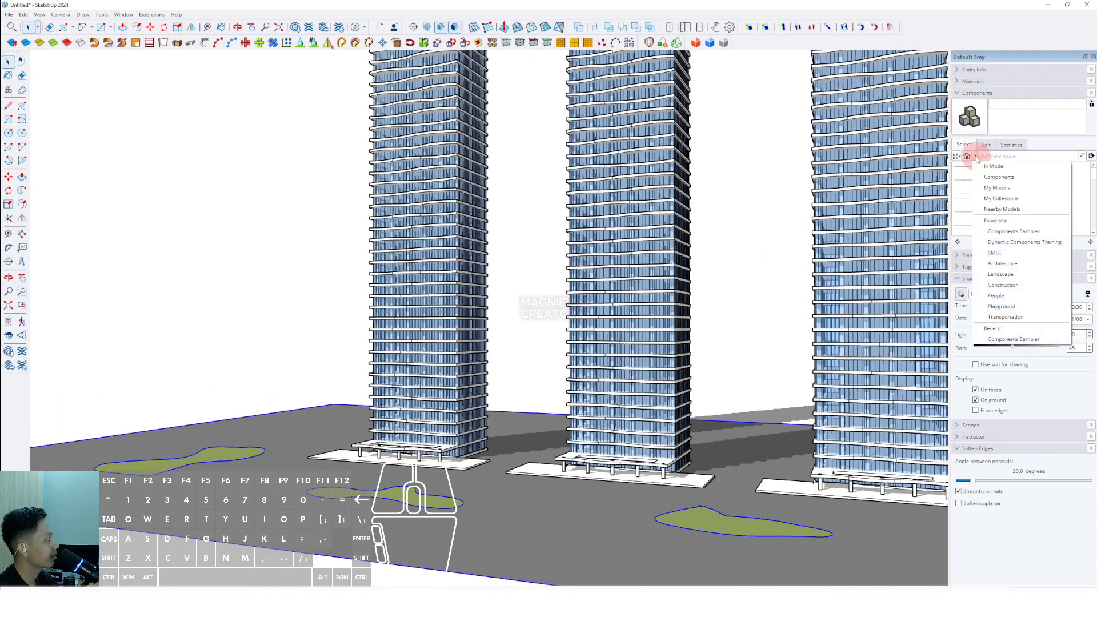
pyautogui.click(992, 177)
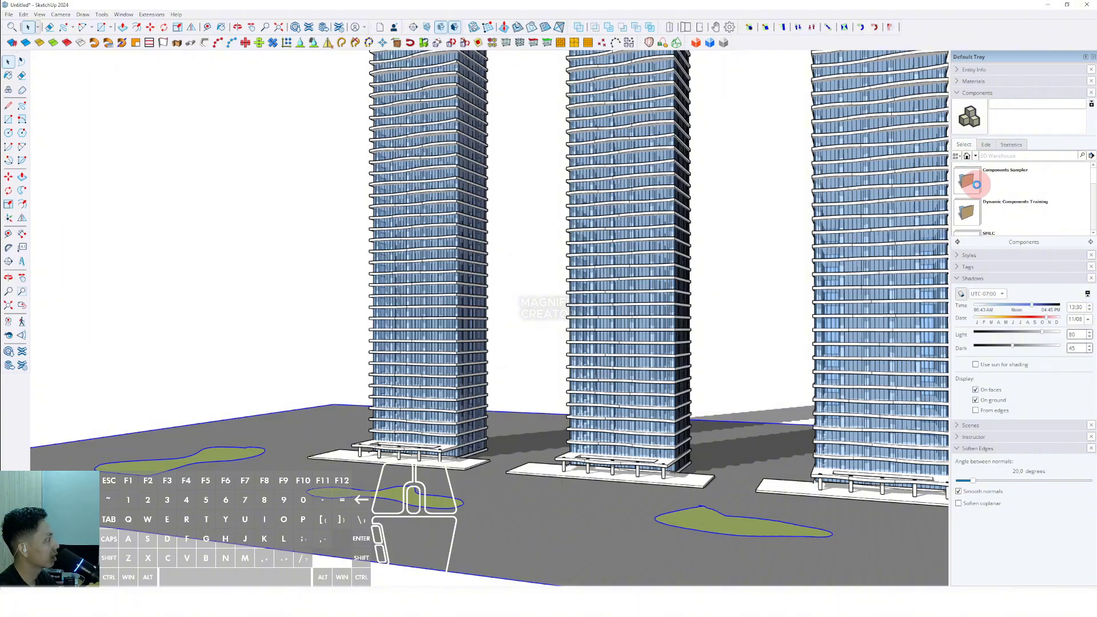
pyautogui.click(976, 184)
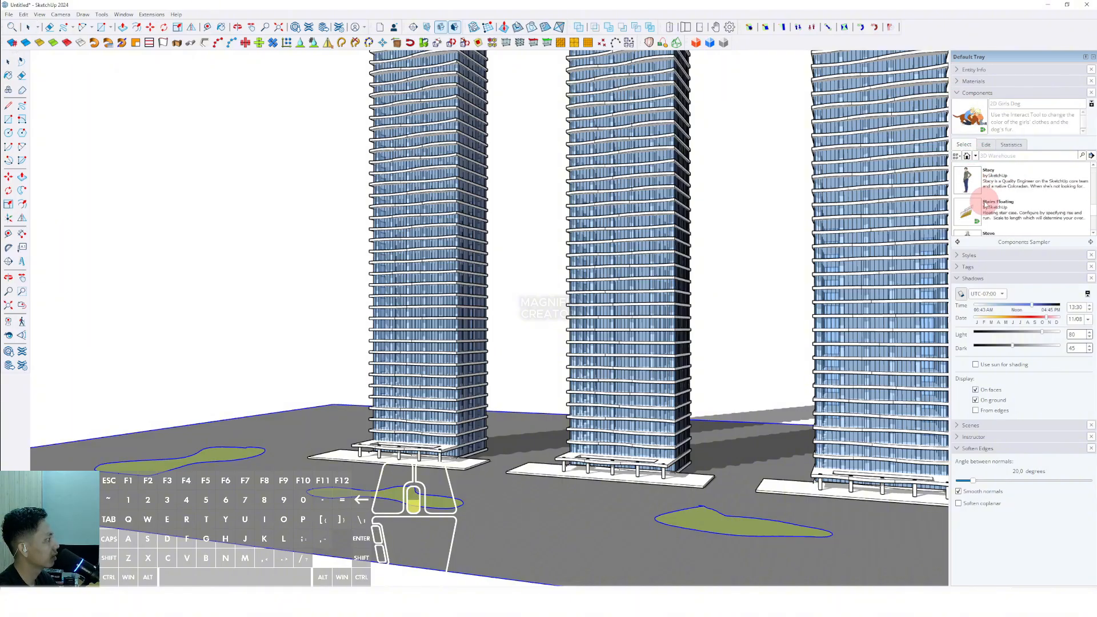
pyautogui.scroll(5, 313, 421)
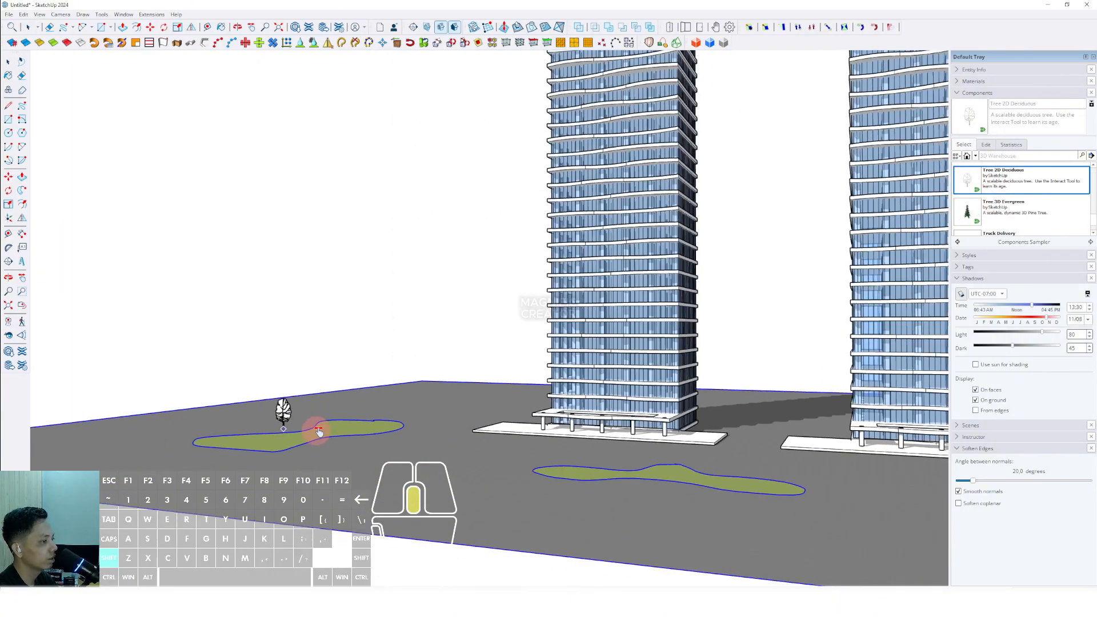
# - Paint the tree with Translucent Glass Dark Green from the Glass and Mirrors materials
pyautogui.click(956, 80)
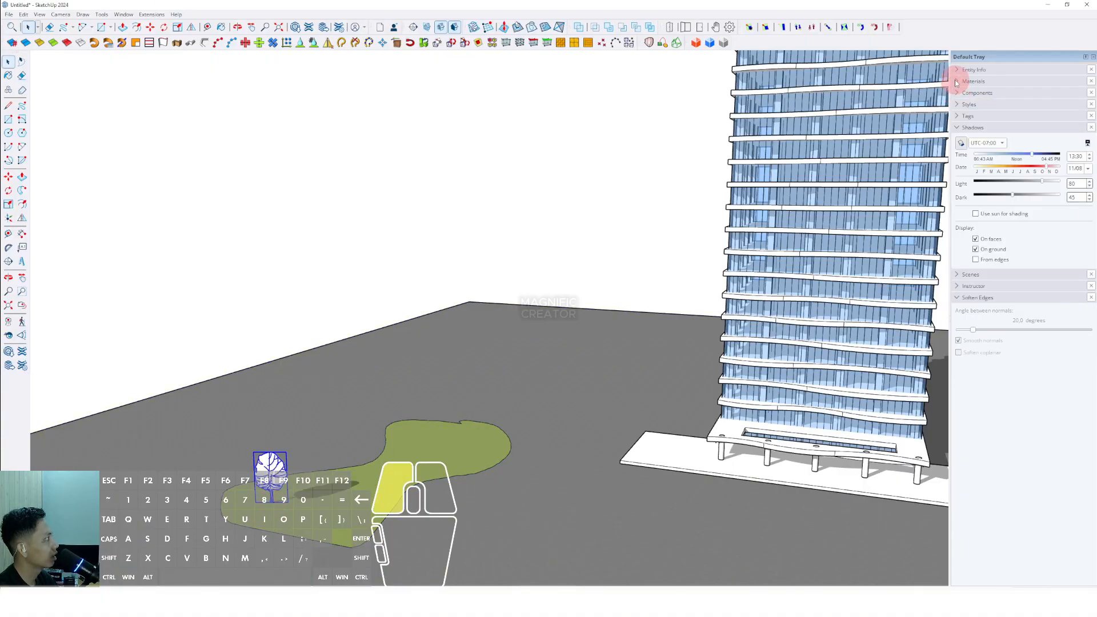
pyautogui.click(969, 134)
pyautogui.click(1053, 145)
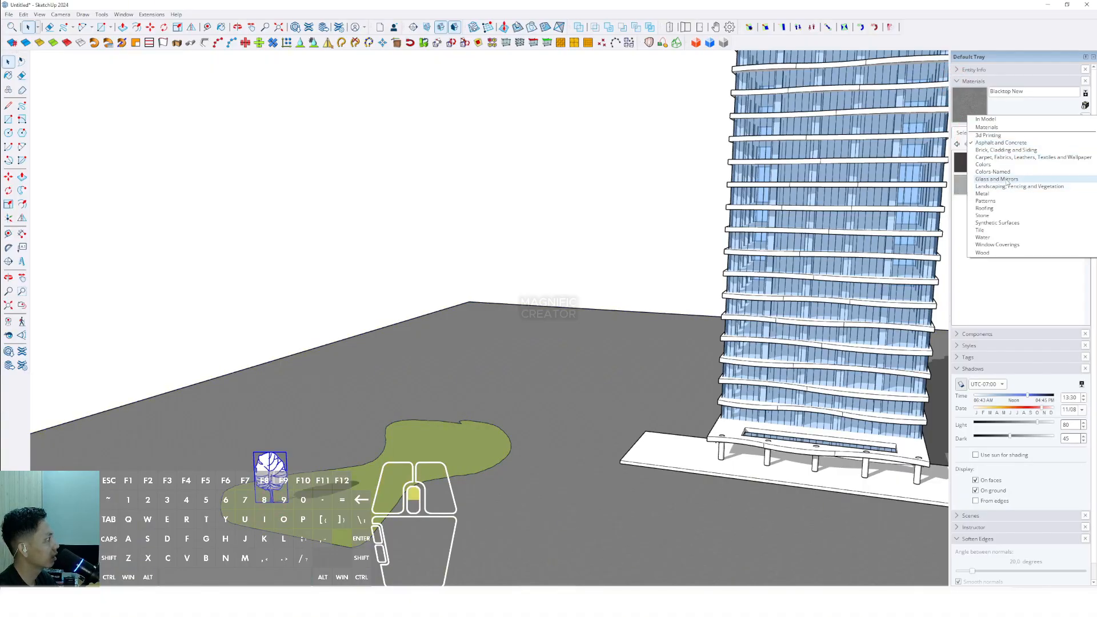
pyautogui.click(995, 180)
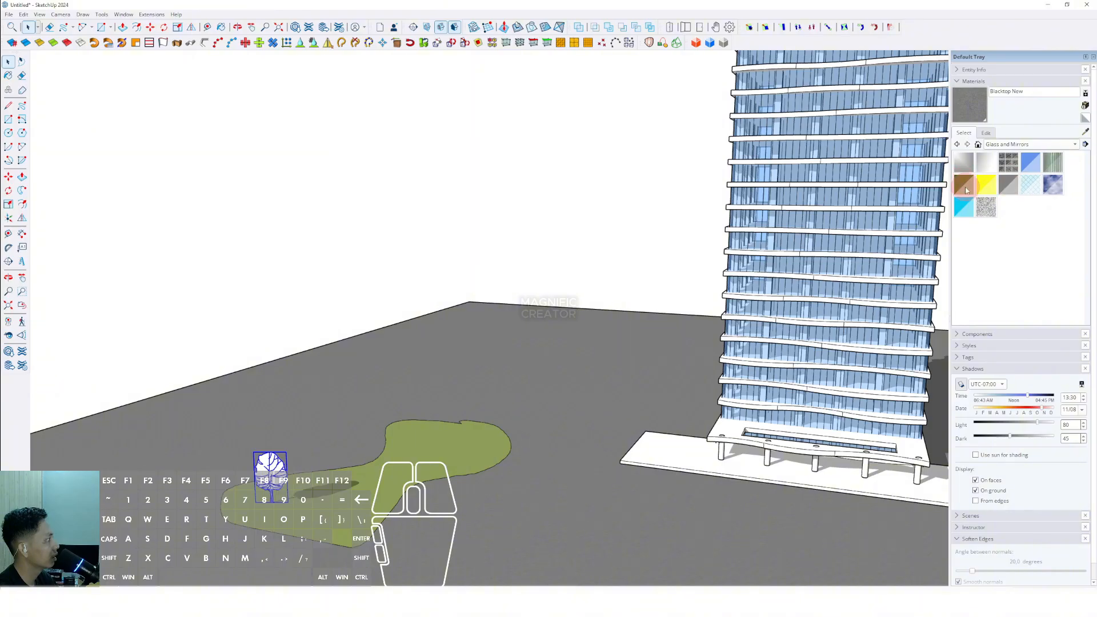
pyautogui.click(966, 191)
pyautogui.click(271, 464)
# - Copy the tree four times across the left grass patch
pyautogui.press('space')
pyautogui.moveTo(273, 462); pyautogui.dragTo(282, 470, button='middle')
pyautogui.press('m')
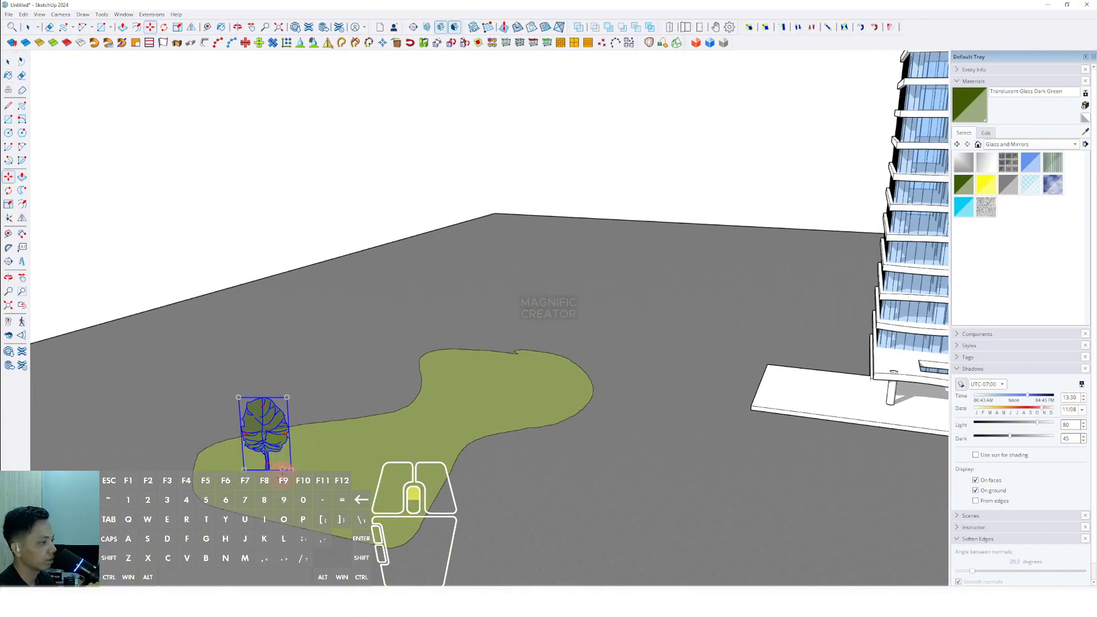
pyautogui.click(282, 470)
pyautogui.press('ctrl')
pyautogui.press('ctrl')
pyautogui.click(399, 504)
pyautogui.click(437, 450)
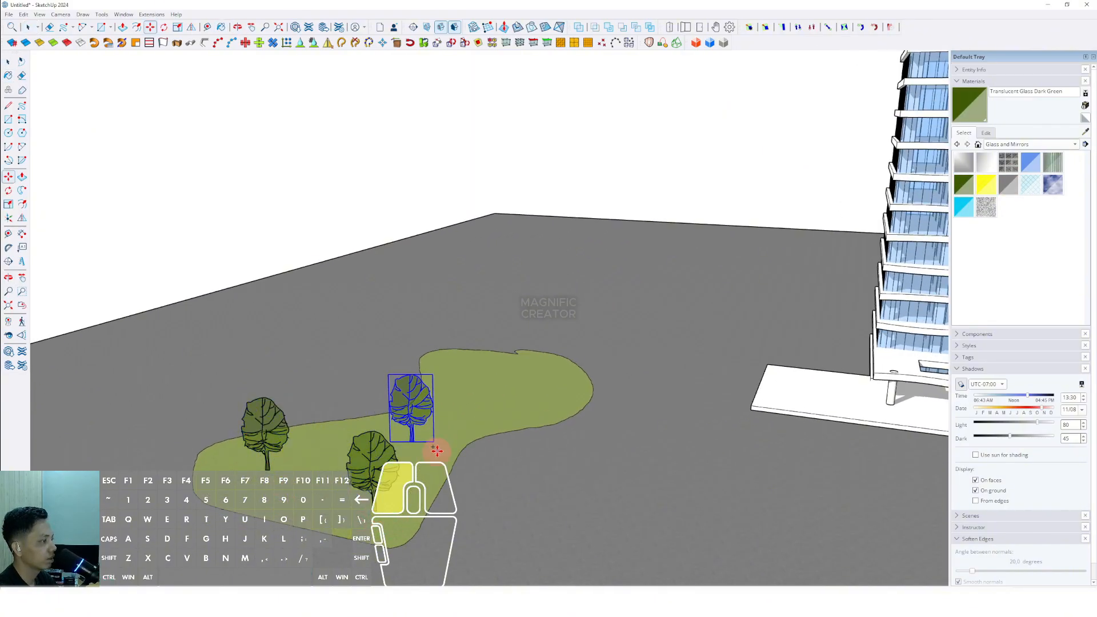
pyautogui.click(437, 450)
pyautogui.click(566, 409)
pyautogui.click(542, 405)
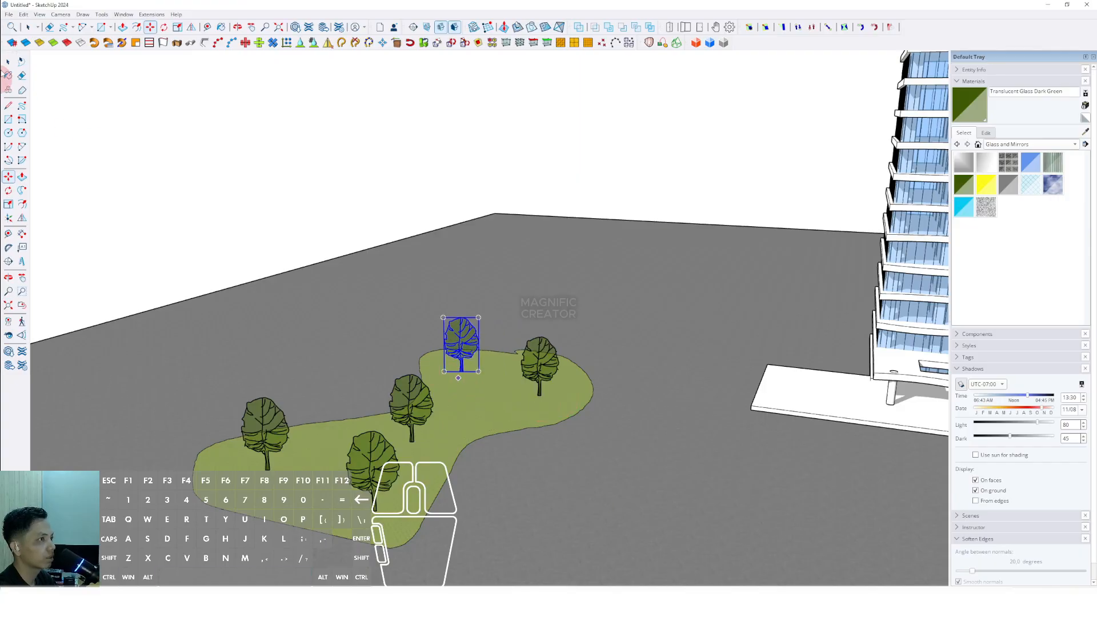
# - Turn off shadows in the view
pyautogui.click(43, 16)
pyautogui.click(62, 123)
# - Select the five trees on the left patch and group them
pyautogui.scroll(-3, 351, 311)
pyautogui.moveTo(167, 301); pyautogui.dragTo(532, 467)
pyautogui.rightClick(477, 372)
pyautogui.click(491, 452)
# - Copy the tree group onto the middle grass patch
pyautogui.keyDown('shift'); pyautogui.moveTo(434, 409); pyautogui.dragTo(392, 392, button='middle'); pyautogui.keyUp('shift')
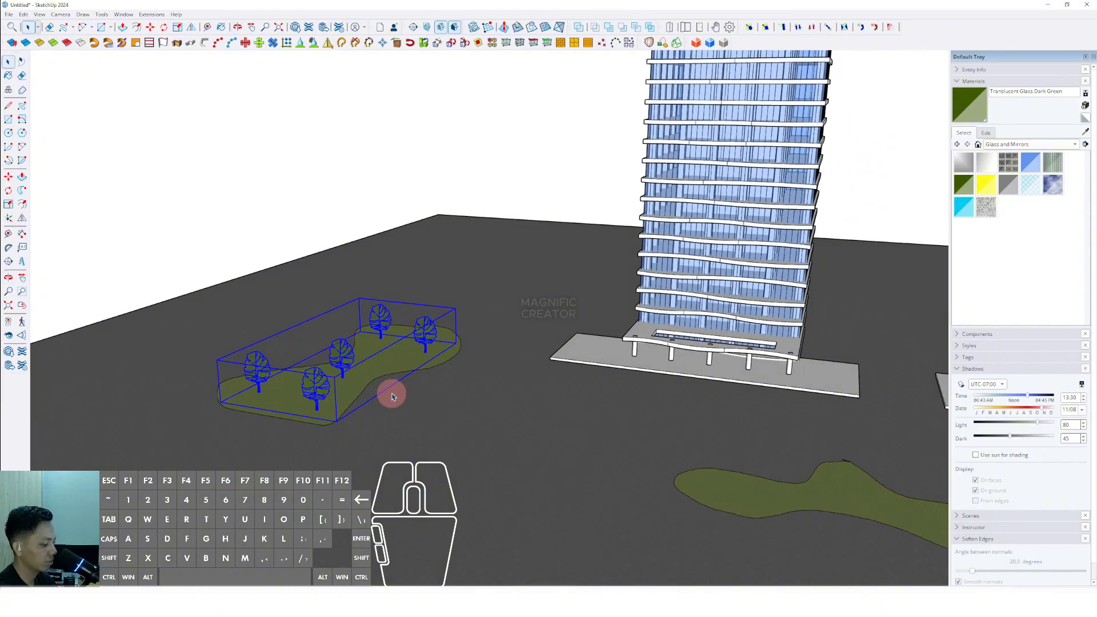
pyautogui.press('m')
pyautogui.scroll(-3, 401, 379)
pyautogui.click(392, 408)
pyautogui.press('ctrl')
pyautogui.click(571, 406)
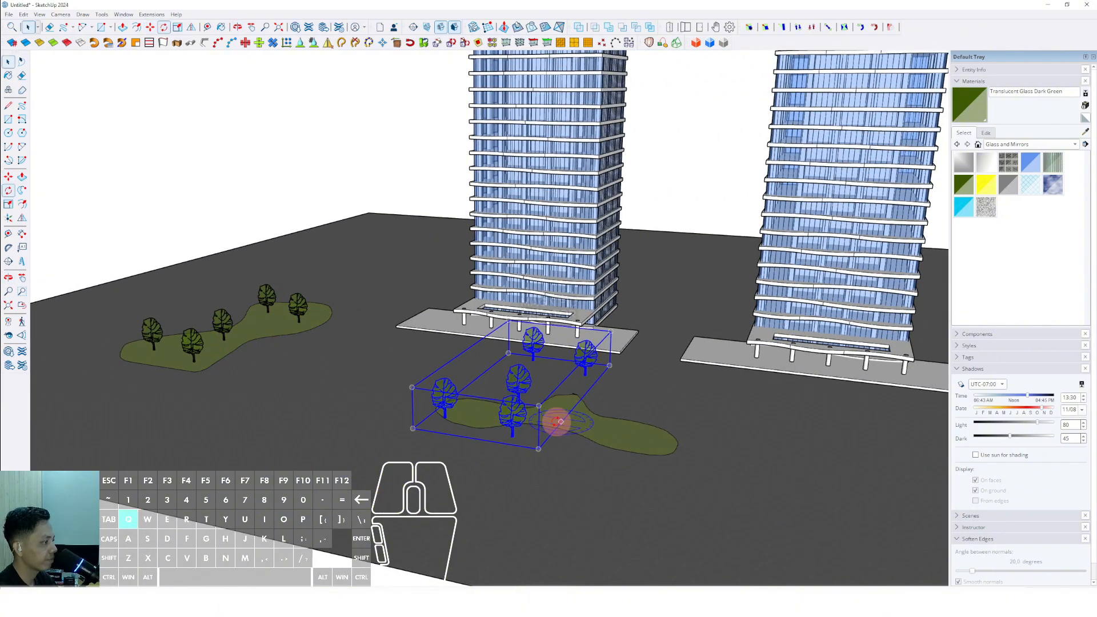
# - Rotate and reposition the copied tree group to fit along the middle grass patch
pyautogui.press('q')
pyautogui.click(576, 399)
pyautogui.click(650, 445)
pyautogui.press('space')
pyautogui.press('m')
pyautogui.click(664, 439)
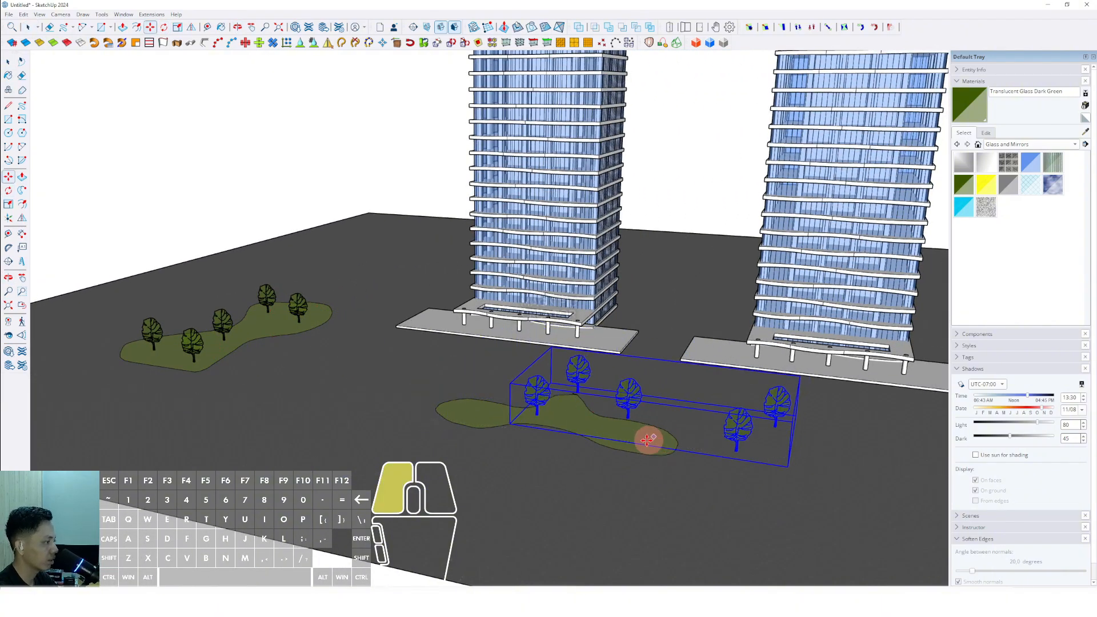
pyautogui.click(558, 433)
pyautogui.press('space')
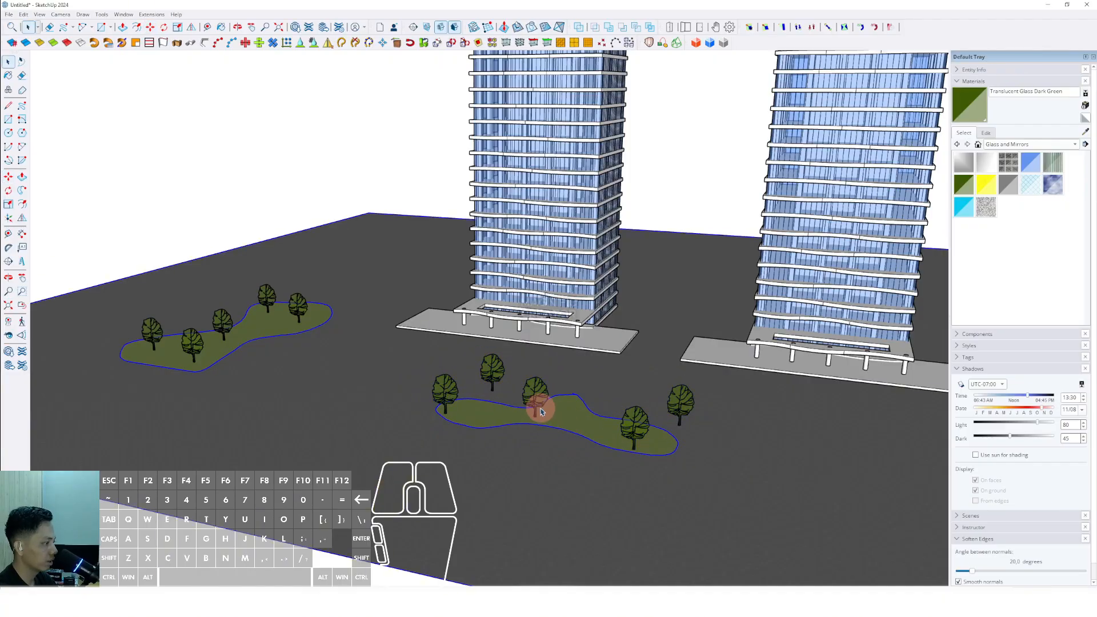
# - Copy the tree group onto the right grass patch
pyautogui.scroll(-3, 573, 413)
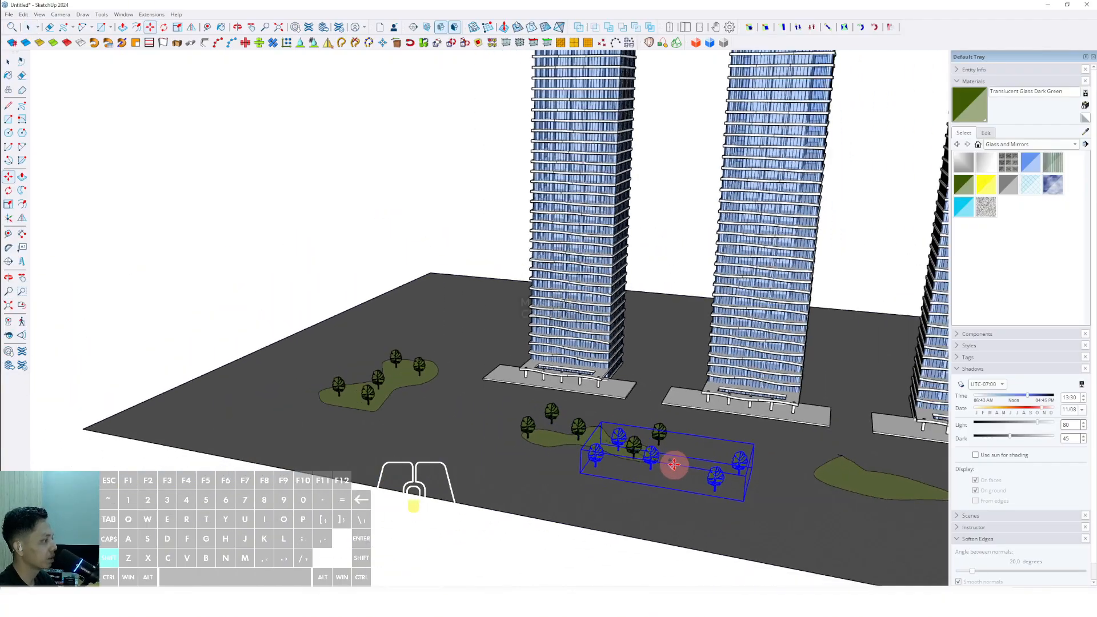
pyautogui.press('ctrl')
pyautogui.click(645, 439)
pyautogui.keyDown('shift'); pyautogui.moveTo(704, 452); pyautogui.dragTo(394, 369, button='middle'); pyautogui.keyUp('shift')
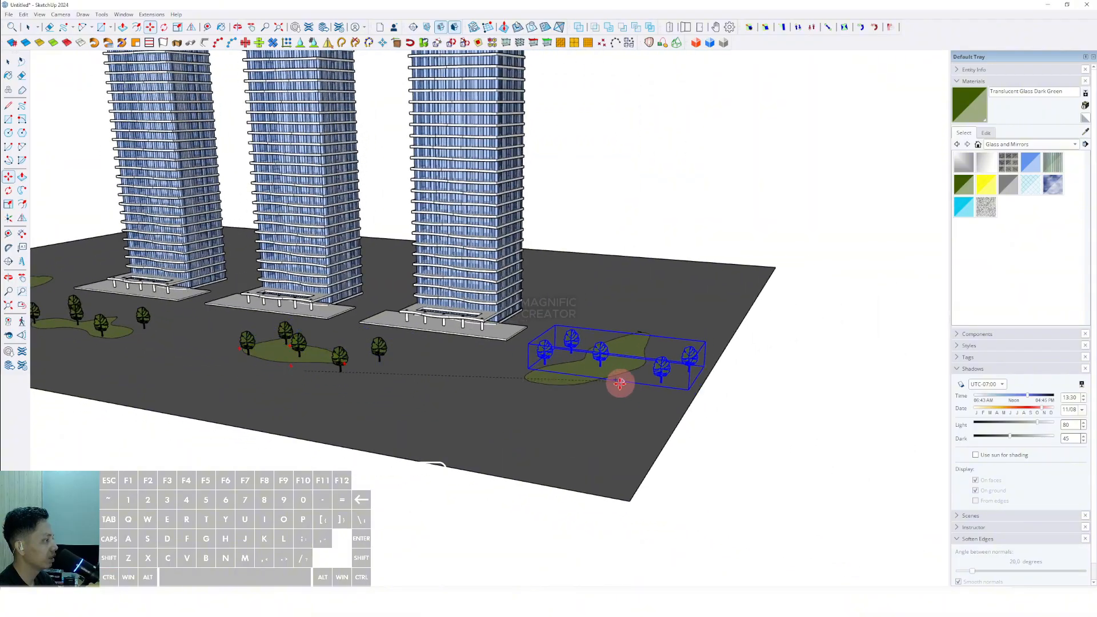
pyautogui.click(619, 382)
pyautogui.press('space')
# - Rotate and move the right tree group to sit along its grass patch
pyautogui.scroll(3, 604, 385)
pyautogui.press('q')
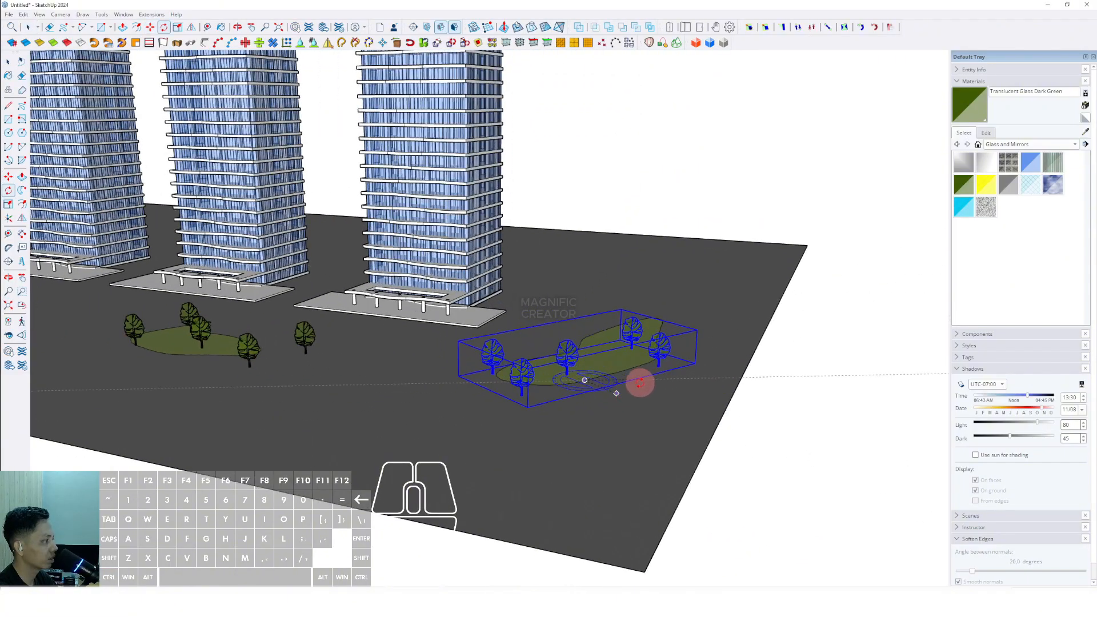
pyautogui.click(641, 384)
pyautogui.press('space')
pyautogui.press('m')
pyautogui.click(624, 401)
pyautogui.click(639, 388)
pyautogui.press('space')
# - Turn shadows back on in the view
pyautogui.scroll(-3, 571, 385)
pyautogui.keyDown('shift'); pyautogui.moveTo(343, 371); pyautogui.dragTo(513, 464, button='middle'); pyautogui.keyUp('shift')
pyautogui.click(35, 14)
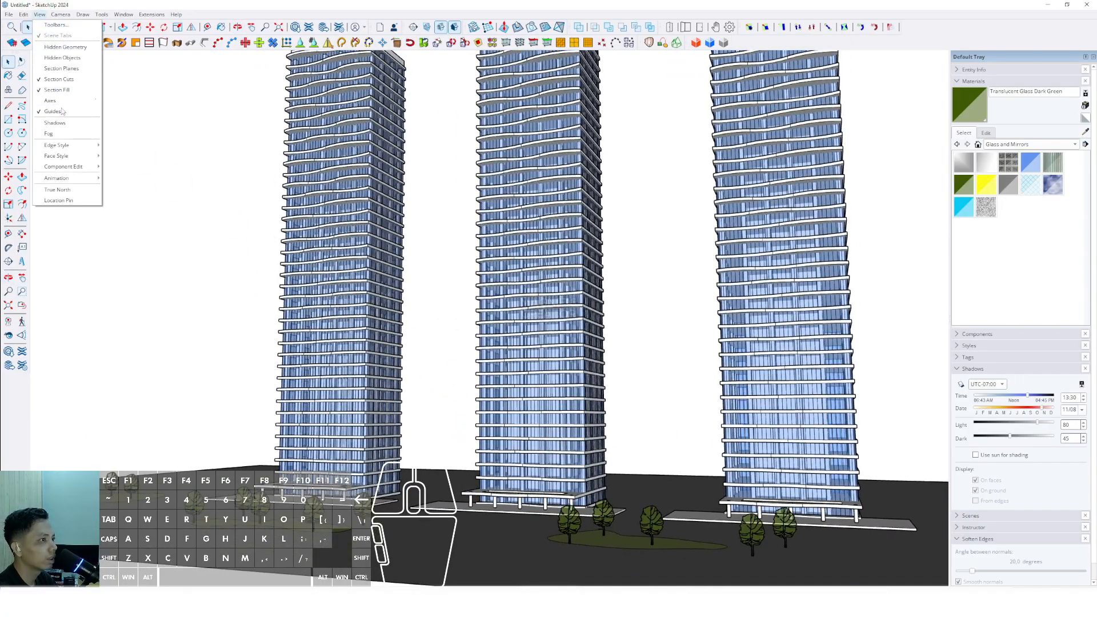
pyautogui.click(60, 123)
# - Orbit and zoom around the towers to review the finished scene
pyautogui.scroll(4, 386, 261)
pyautogui.scroll(3, 471, 292)
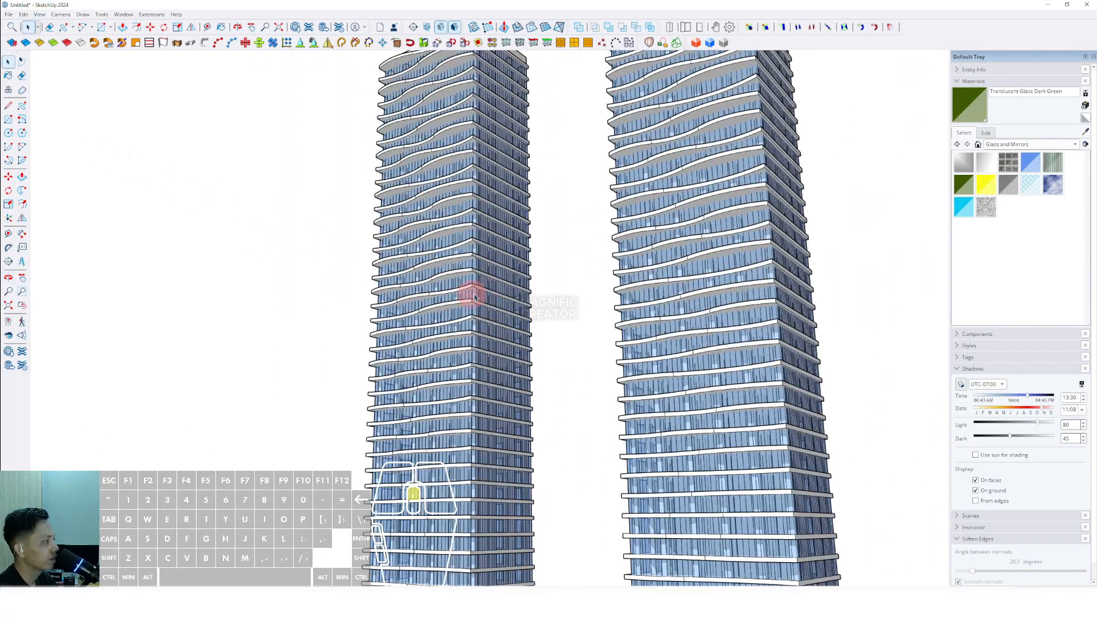
pyautogui.moveTo(475, 294); pyautogui.dragTo(521, 300, button='middle')
pyautogui.scroll(-2, 500, 270)
pyautogui.scroll(-3, 521, 300)
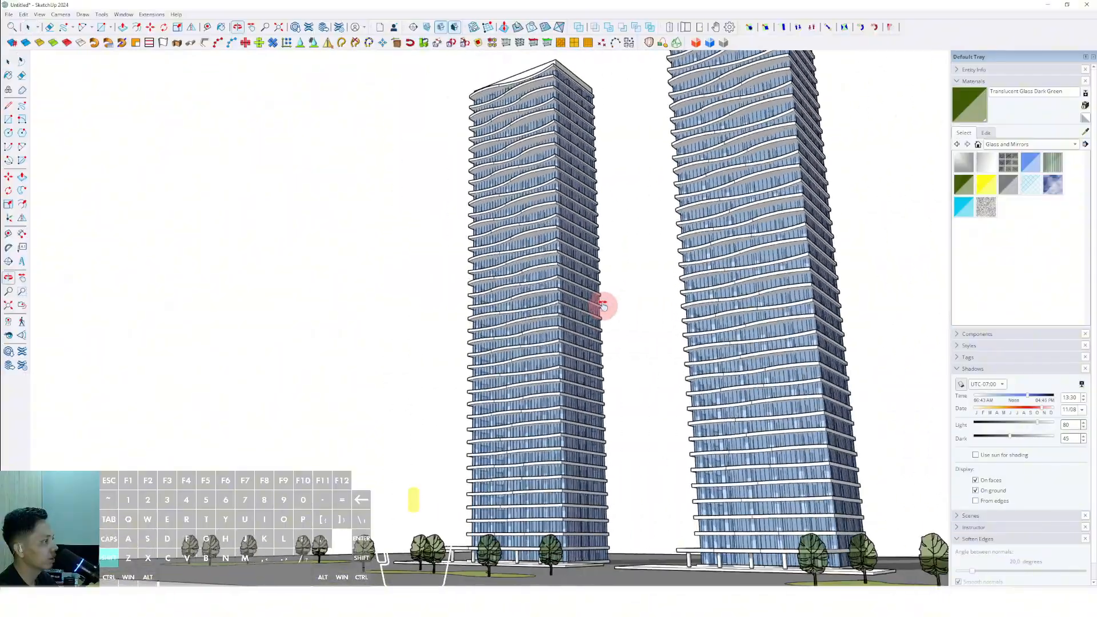
pyautogui.moveTo(605, 306); pyautogui.dragTo(664, 477, button='middle')
pyautogui.scroll(5, 639, 315)
pyautogui.scroll(-3, 639, 315)
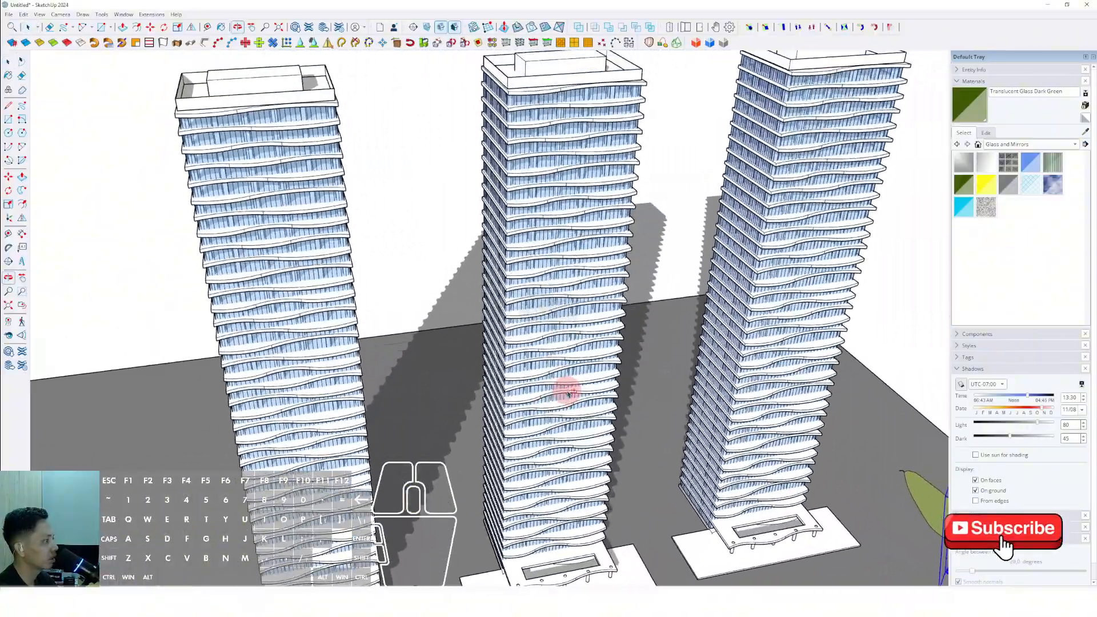
pyautogui.moveTo(568, 387); pyautogui.dragTo(389, 337, button='middle')
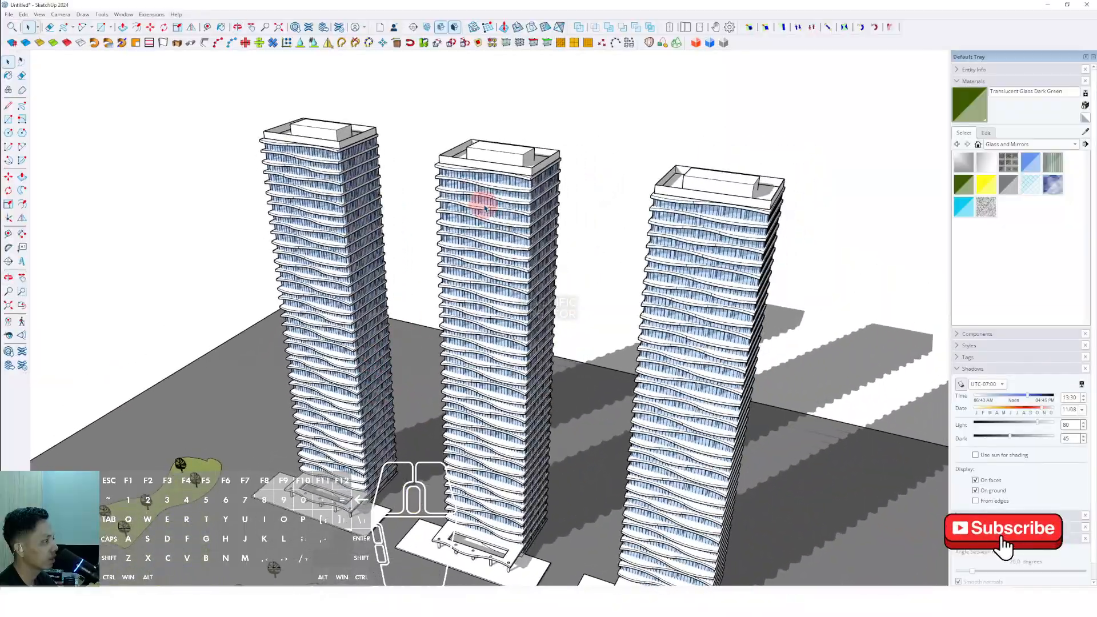
pyautogui.moveTo(521, 490); pyautogui.dragTo(558, 425, button='middle')
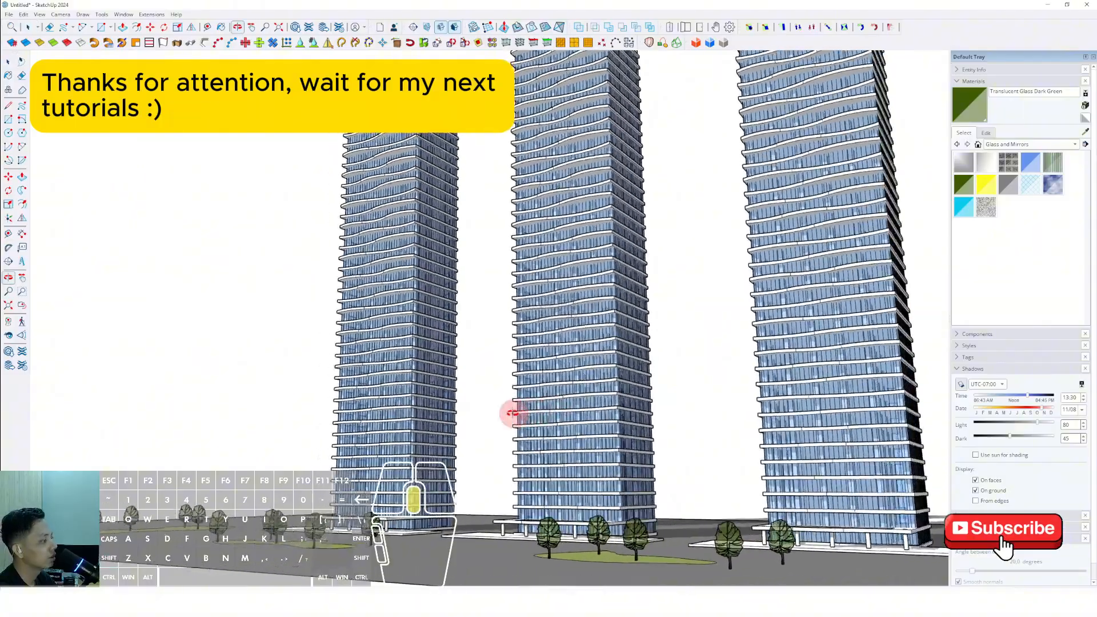